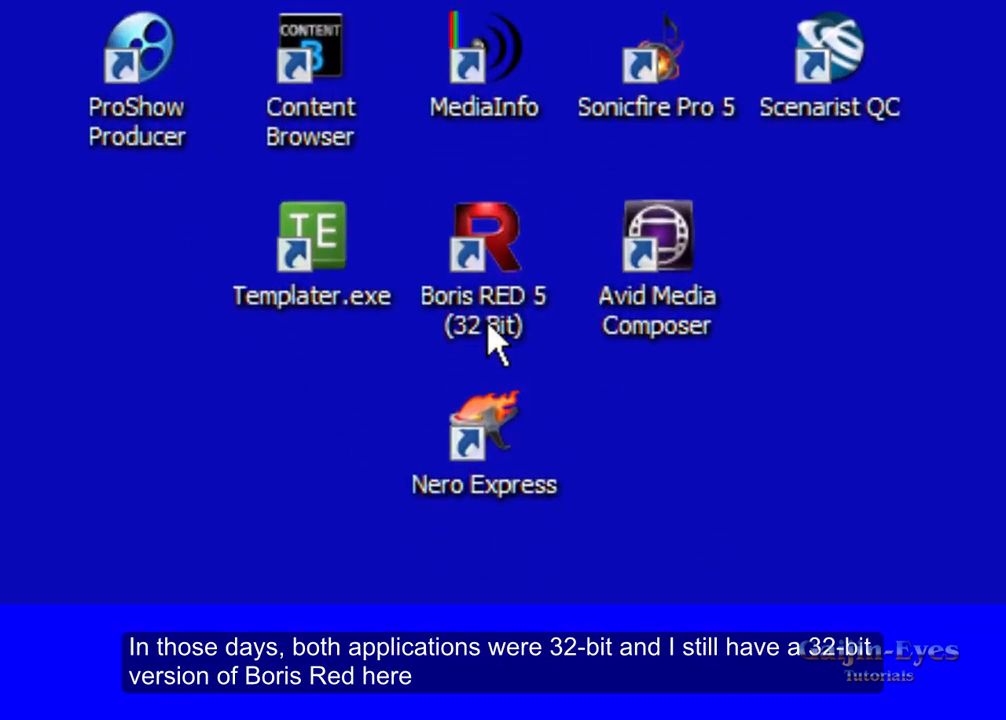
Step: Launch the 32-bit Boris RED 5, check which movie file types the Video 1 track media accepts, and cancel the file selection
double_click(499, 240)
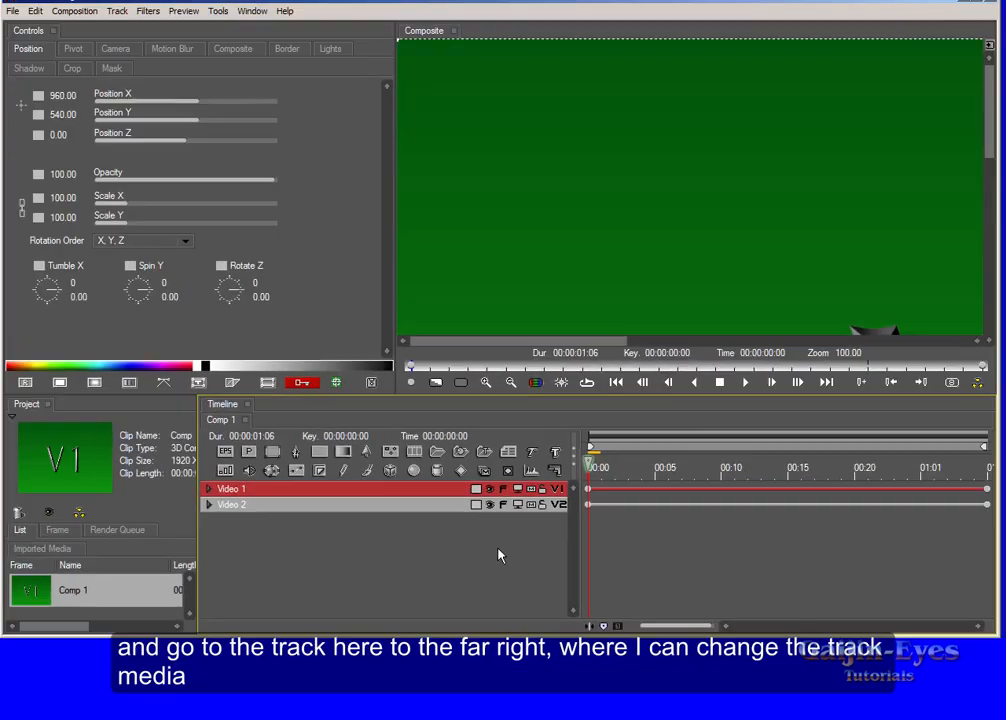
click(561, 489)
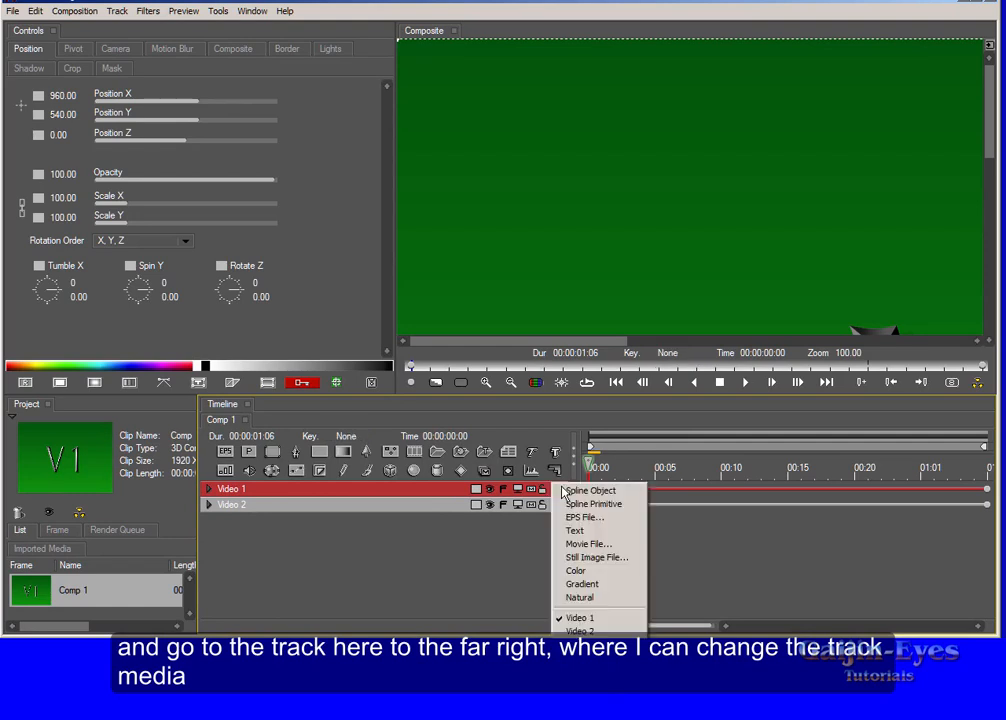
click(636, 548)
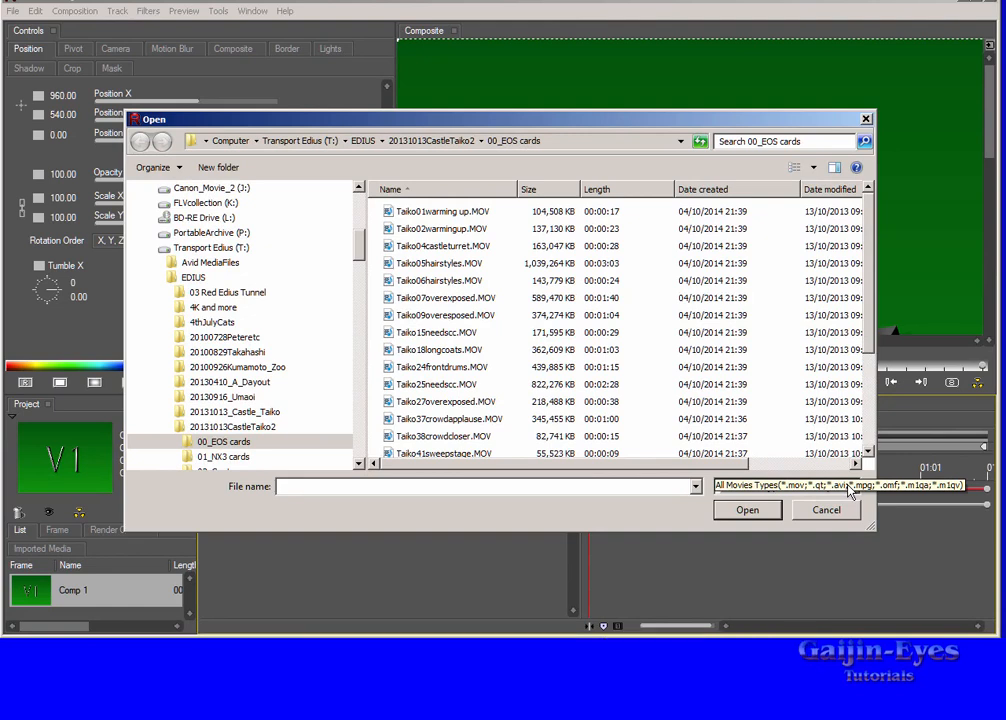
click(826, 510)
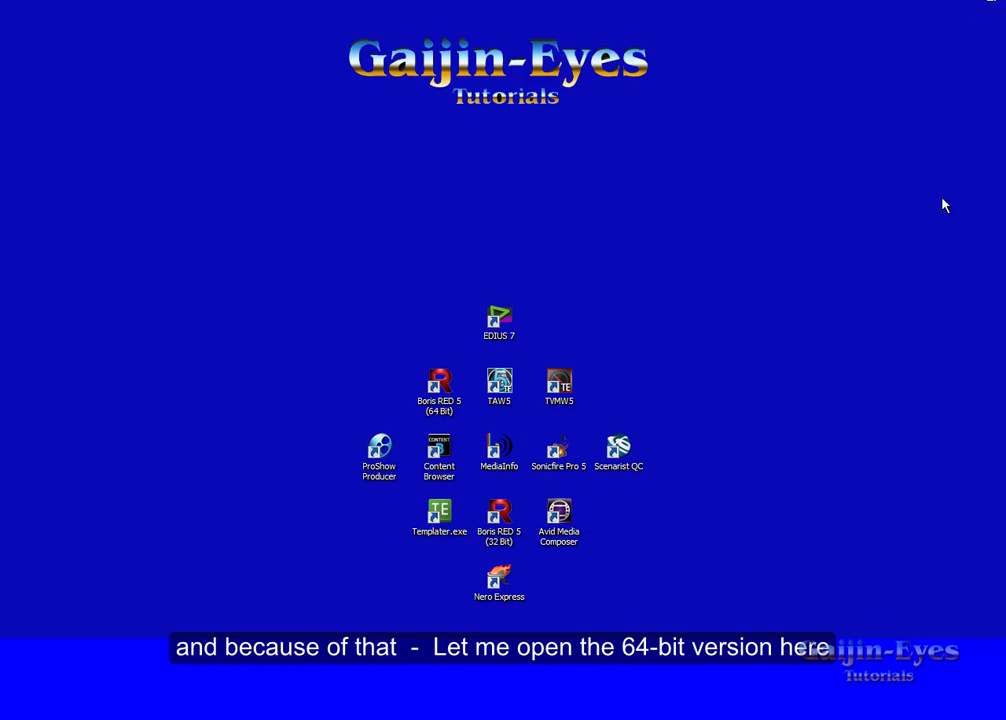
Step: Launch the 64-bit Boris RED 5, check the movie file types available for the Video 1 track media, and dismiss the file selection
double_click(440, 398)
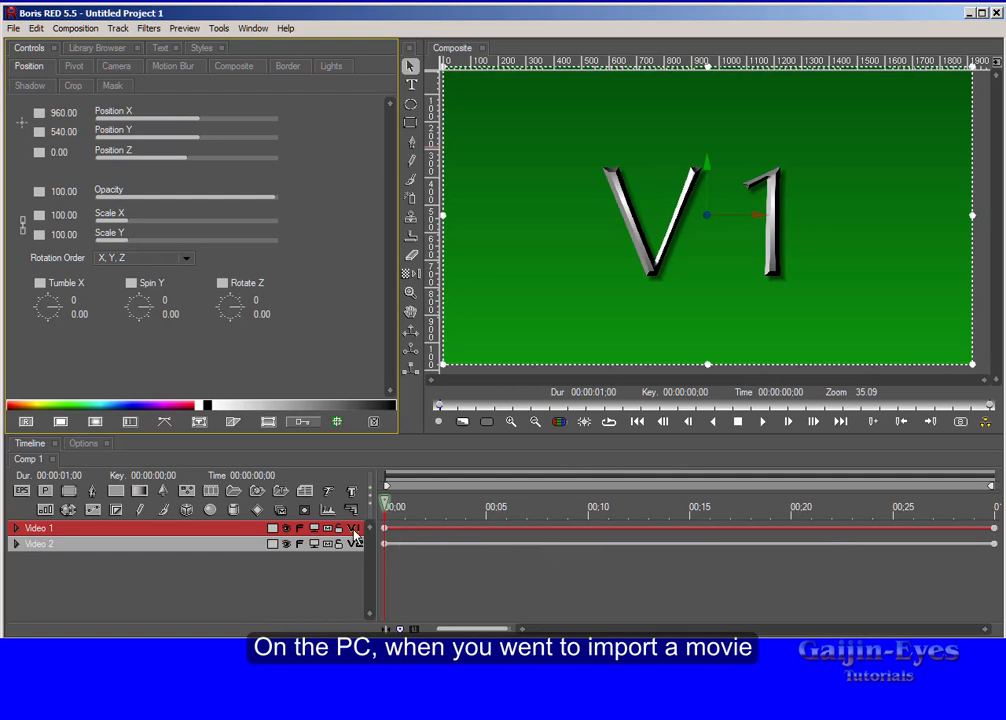
click(353, 529)
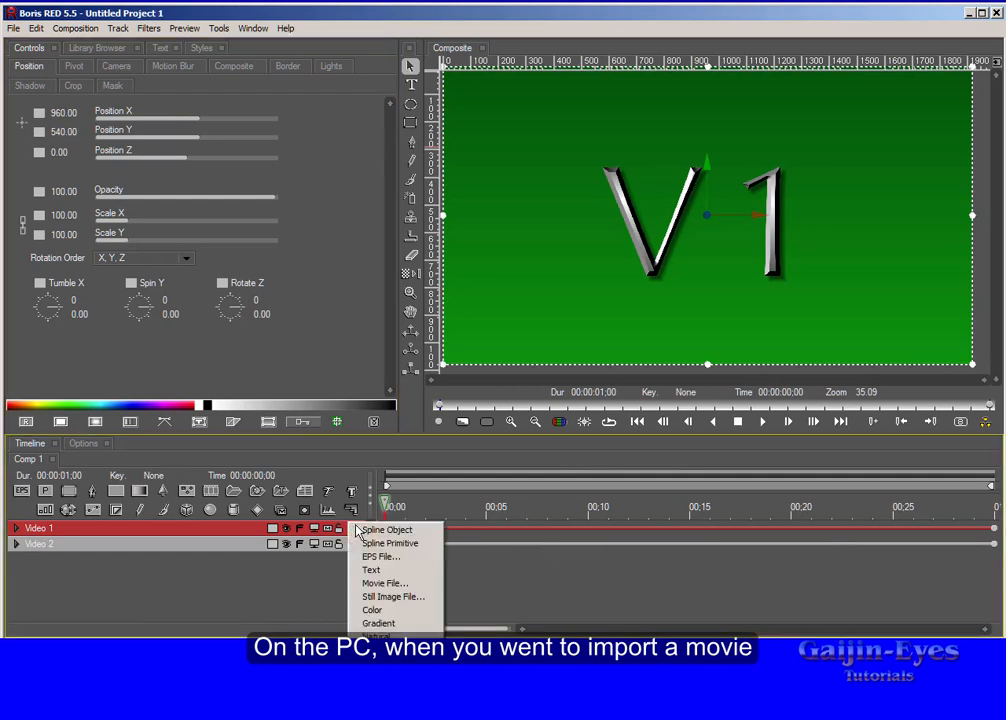
click(385, 583)
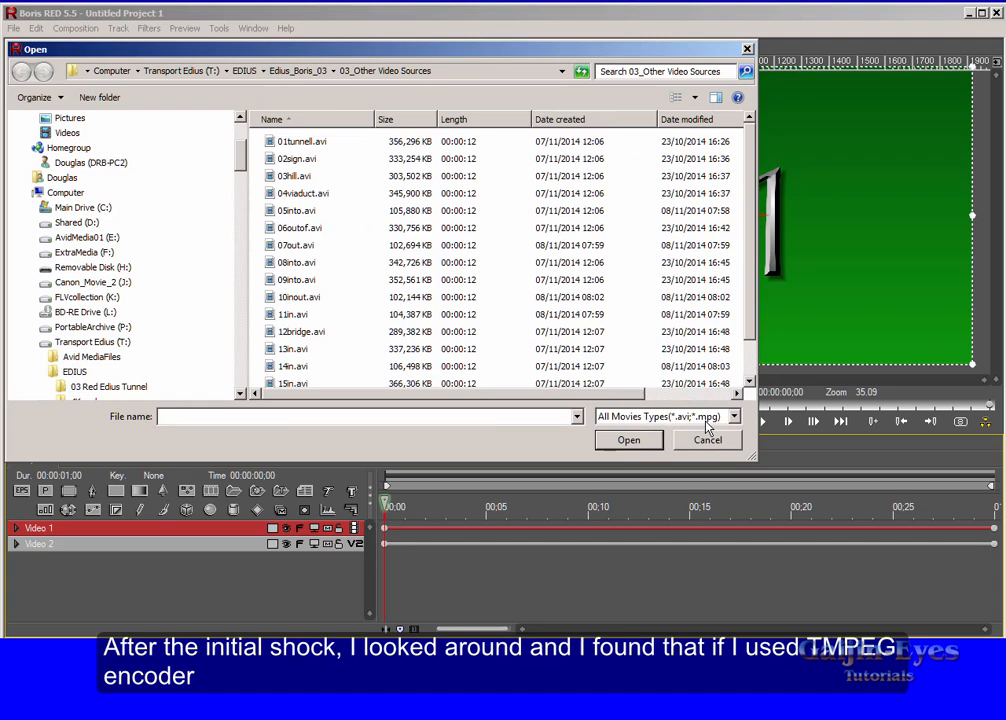
click(746, 50)
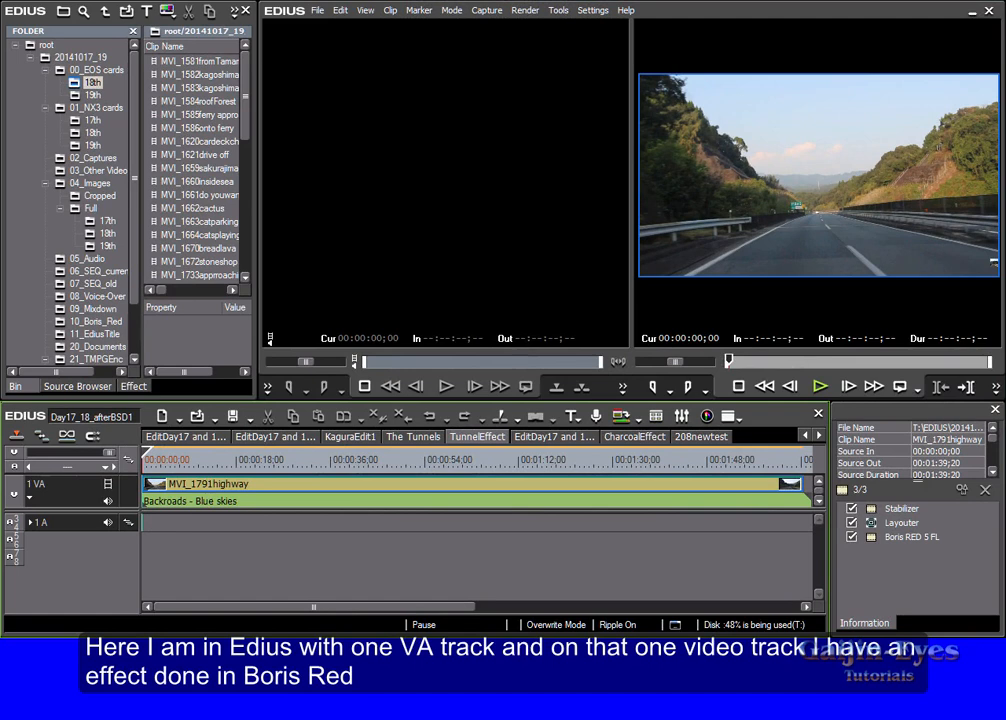
Step: Switch to EDIUS and play back the TunnelEffect sequence
key(space)
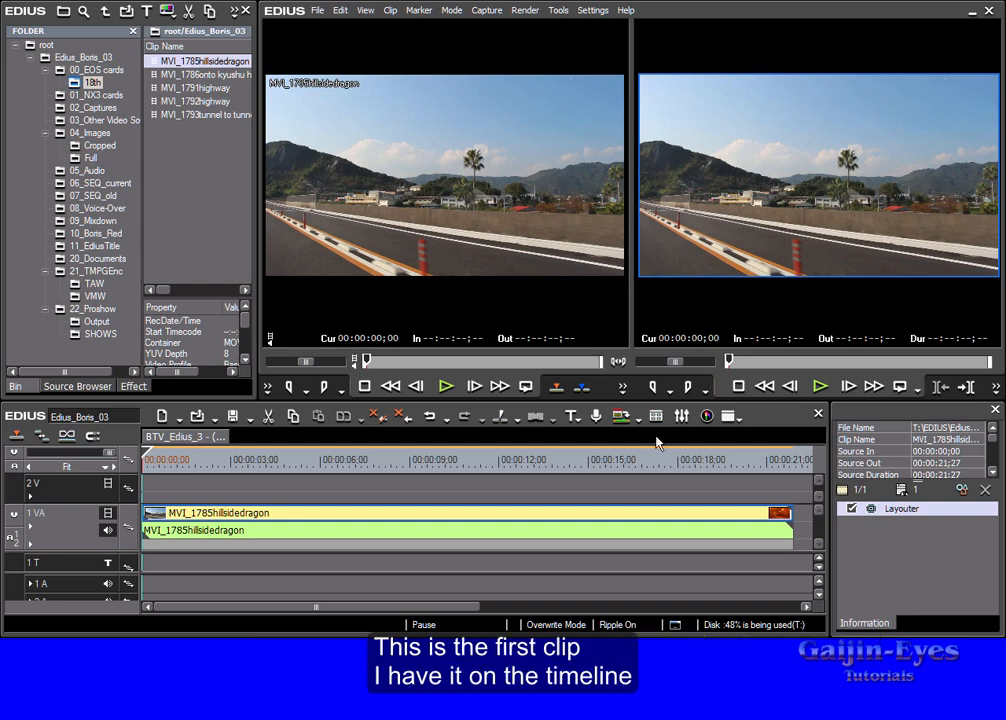
Step: Mark an In point at 00:00:08;28 on the MVI_1785hillsidedragon clip and an Out point 12 seconds after it
drag(320, 463, 408, 474)
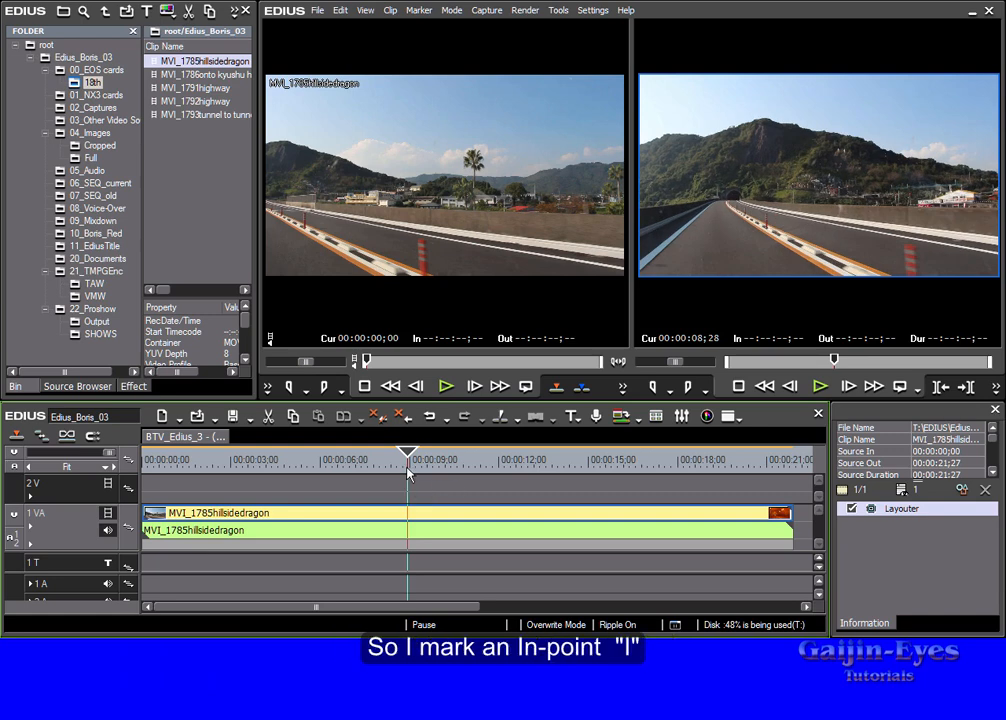
key(i)
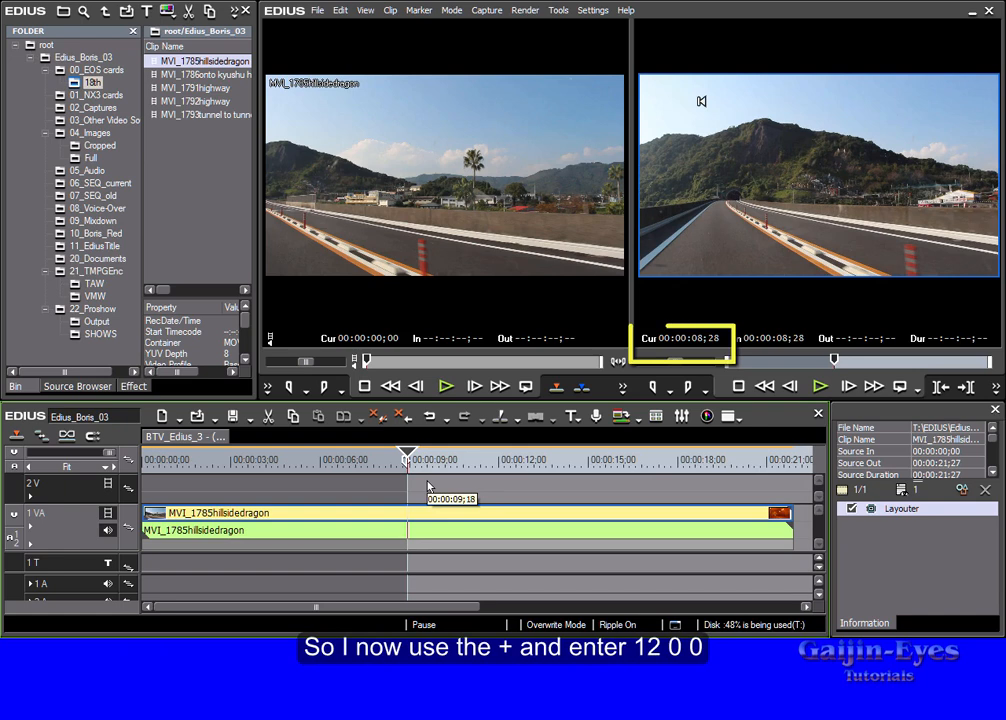
key(KP_Add)
text(1)
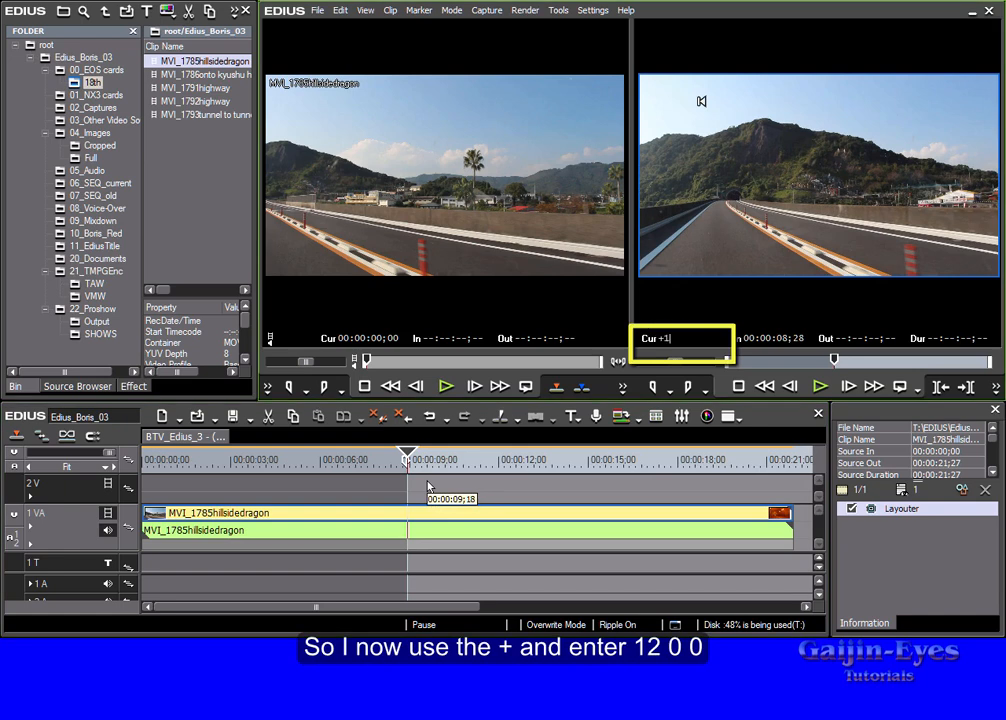
text(2000:00:20;28)
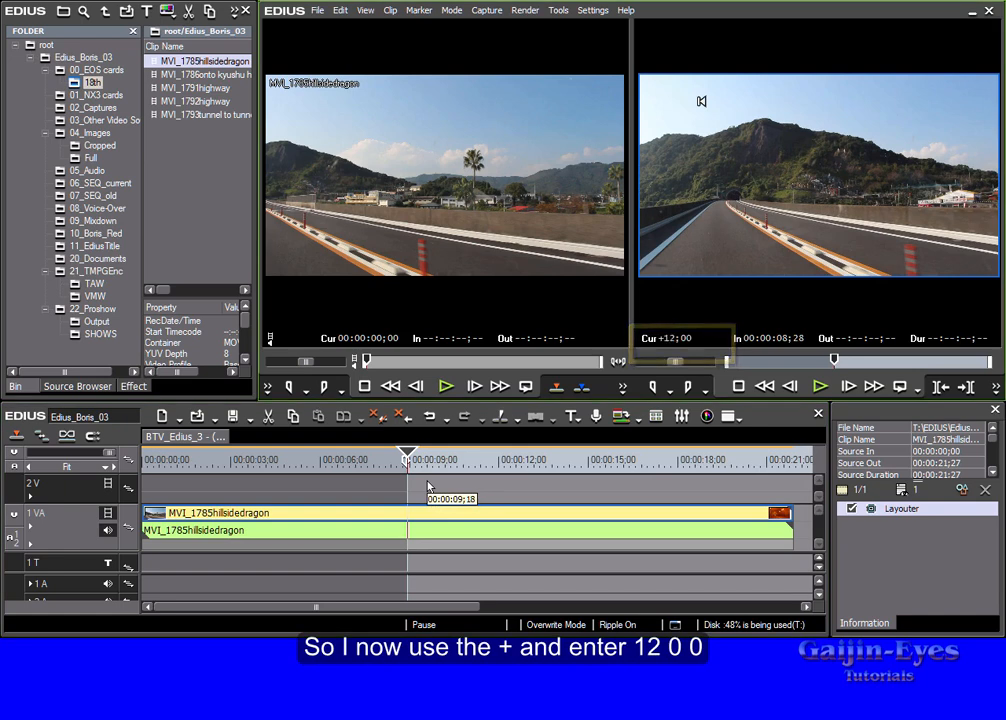
key(Return)
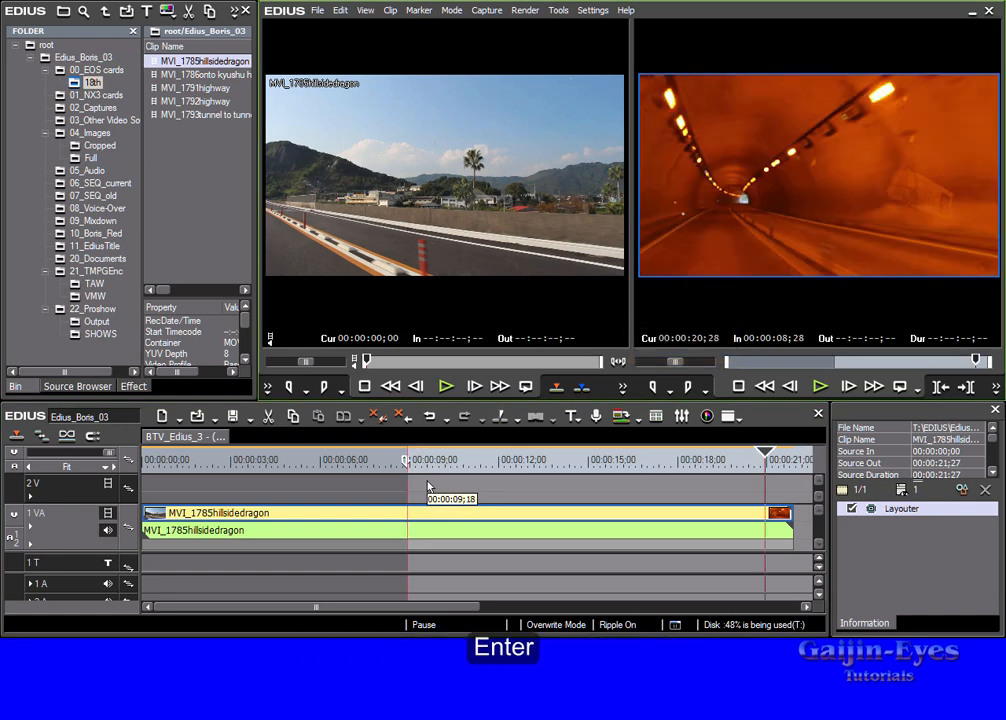
key(o)
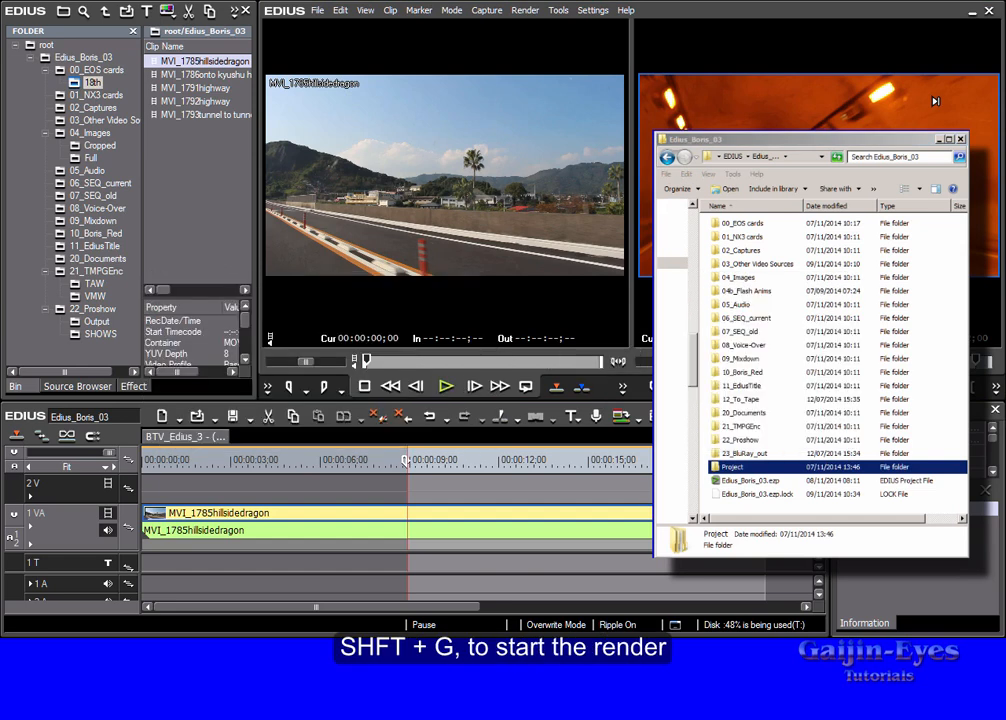
Step: Render the marked In-to-Out range and open the project's rendered folder to inspect the resulting files
key(shift+g)
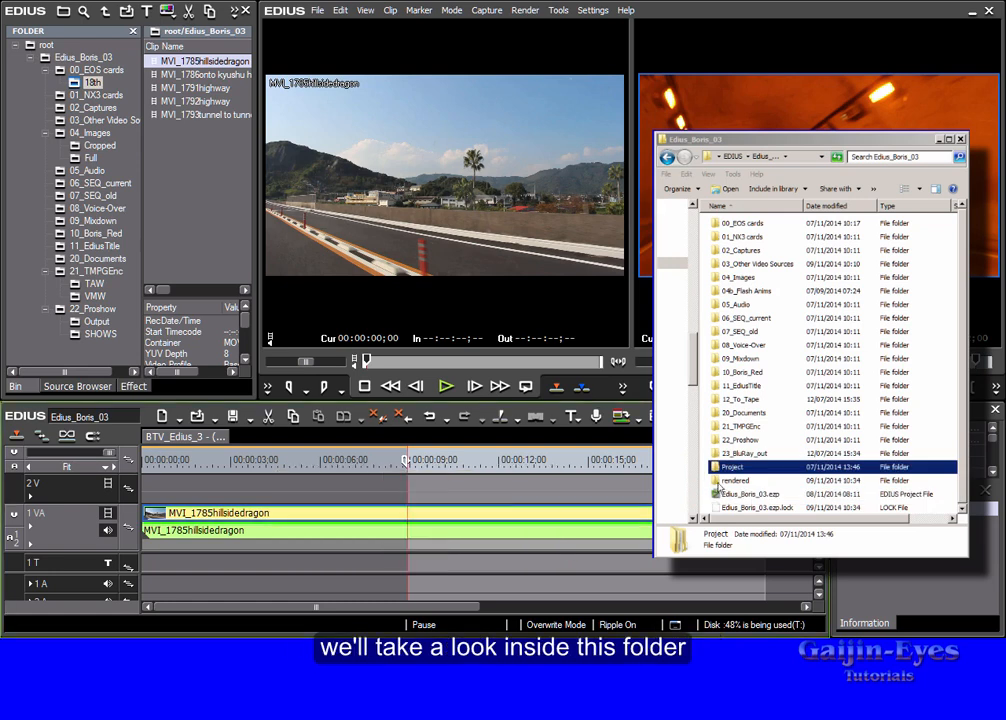
double_click(730, 481)
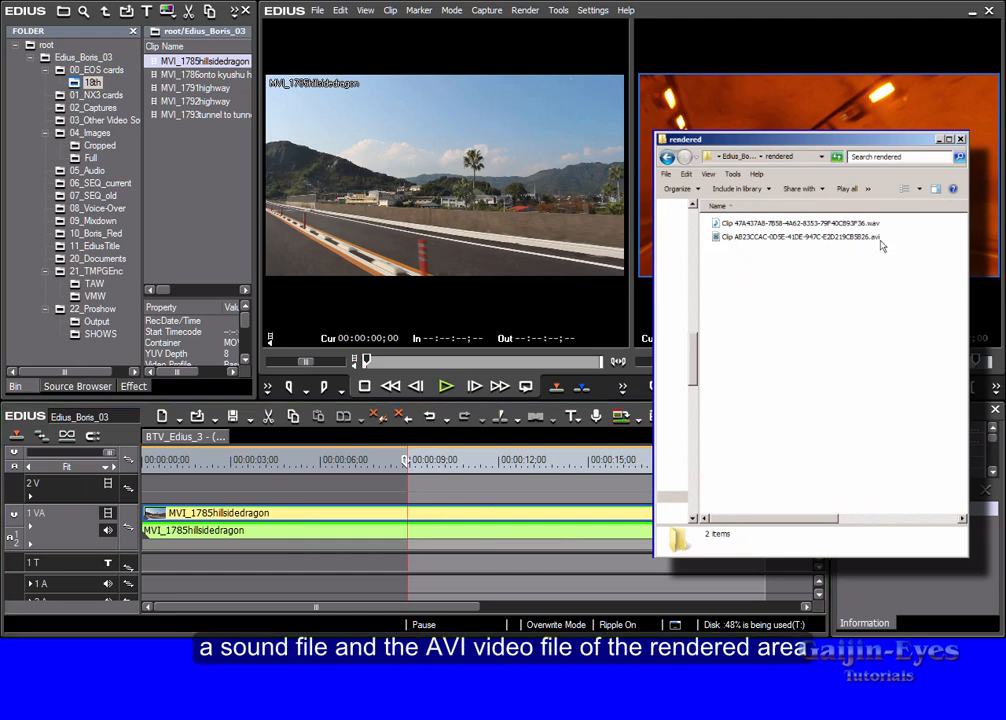
mouse_move(879, 246)
mouse_move(733, 229)
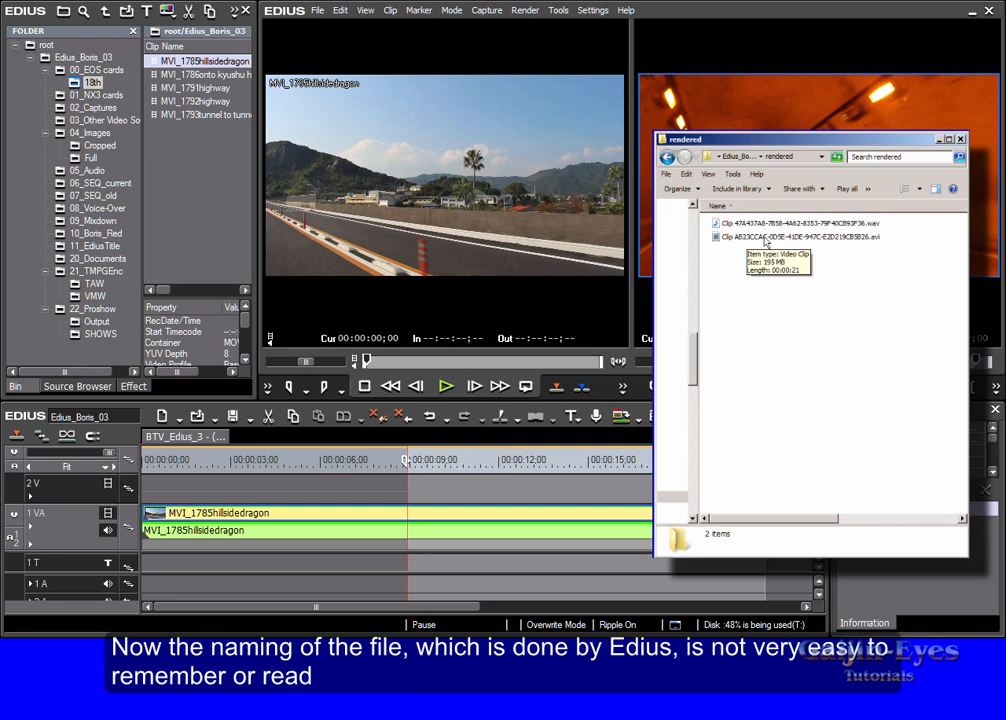
Step: Rename the rendered AVI video file as 01tunnel
click(765, 242)
click(765, 242)
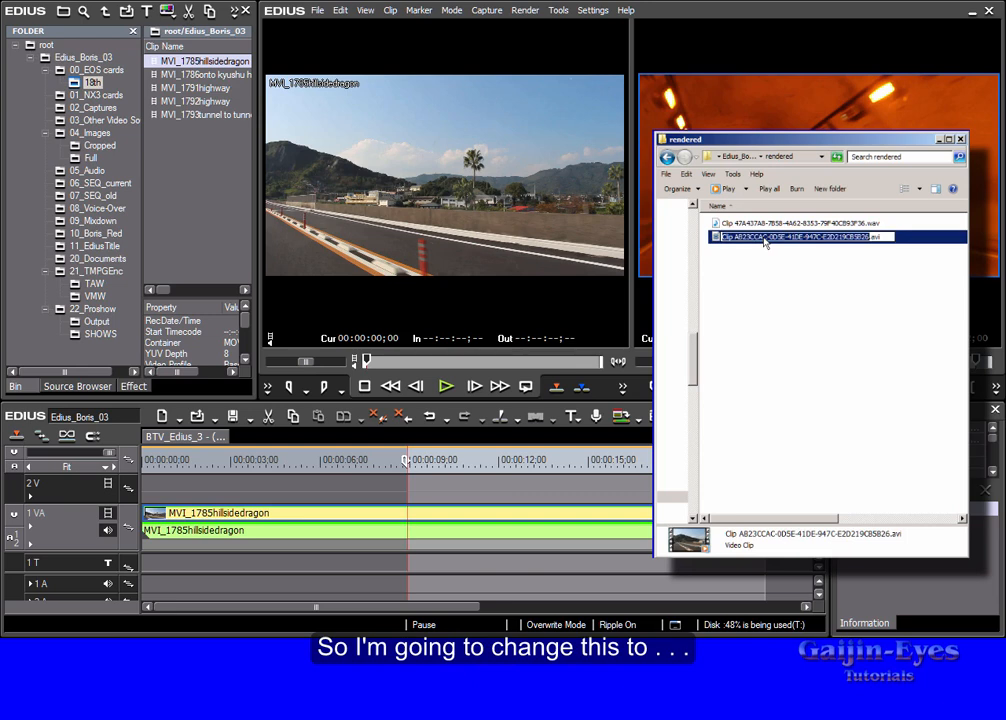
text(01tunnel)
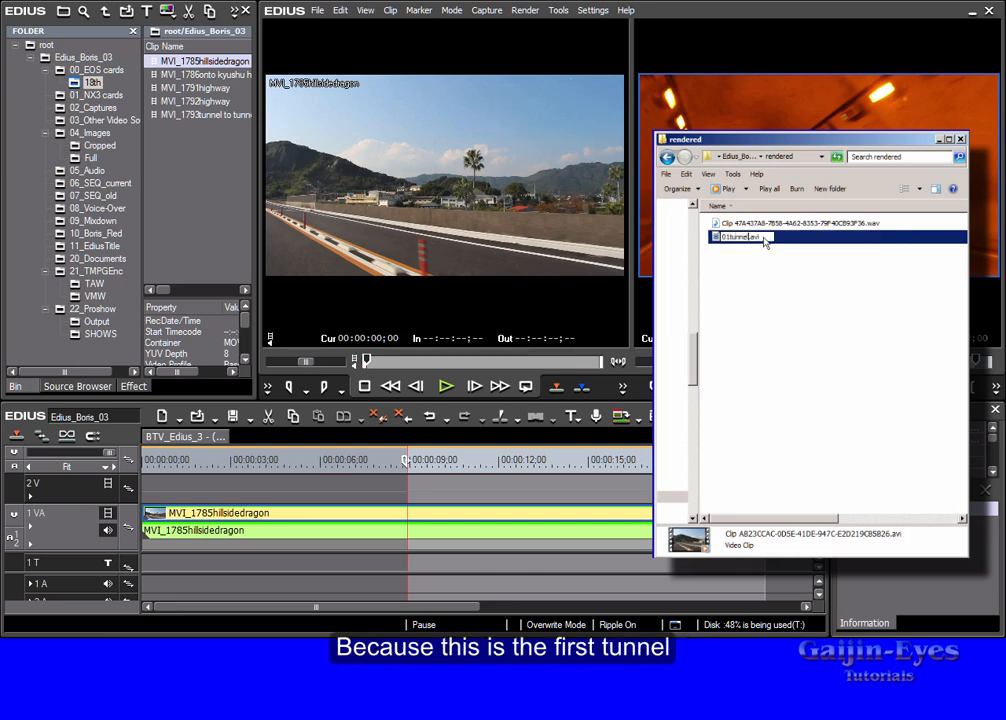
key(Return)
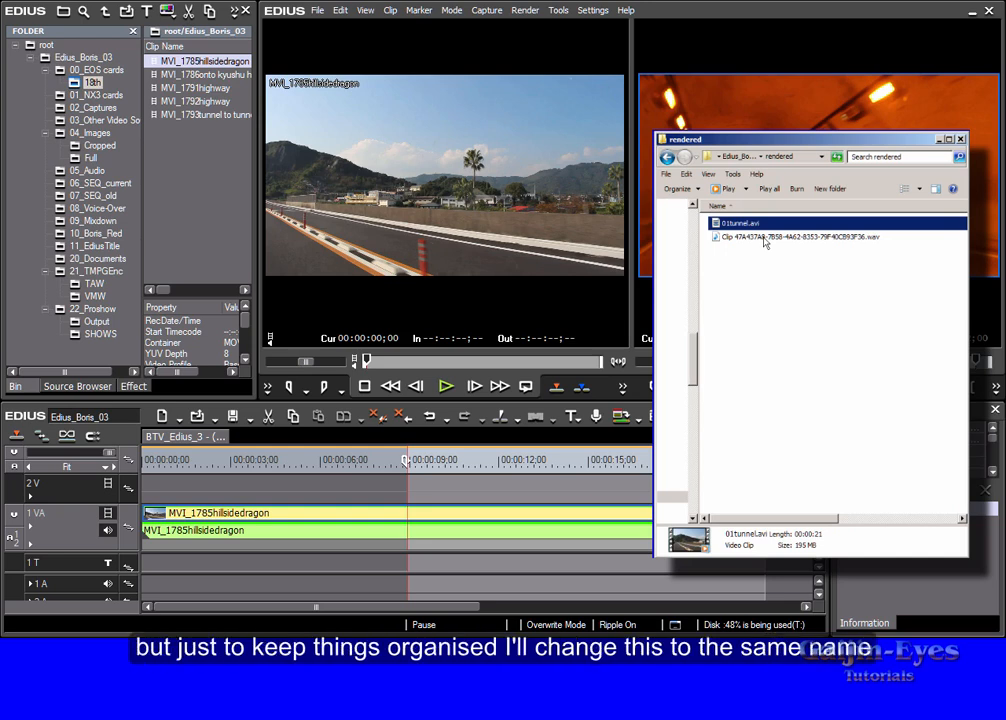
Step: Rename the rendered WAV sound file as 01tunnel
click(765, 237)
key(F2)
text(01)
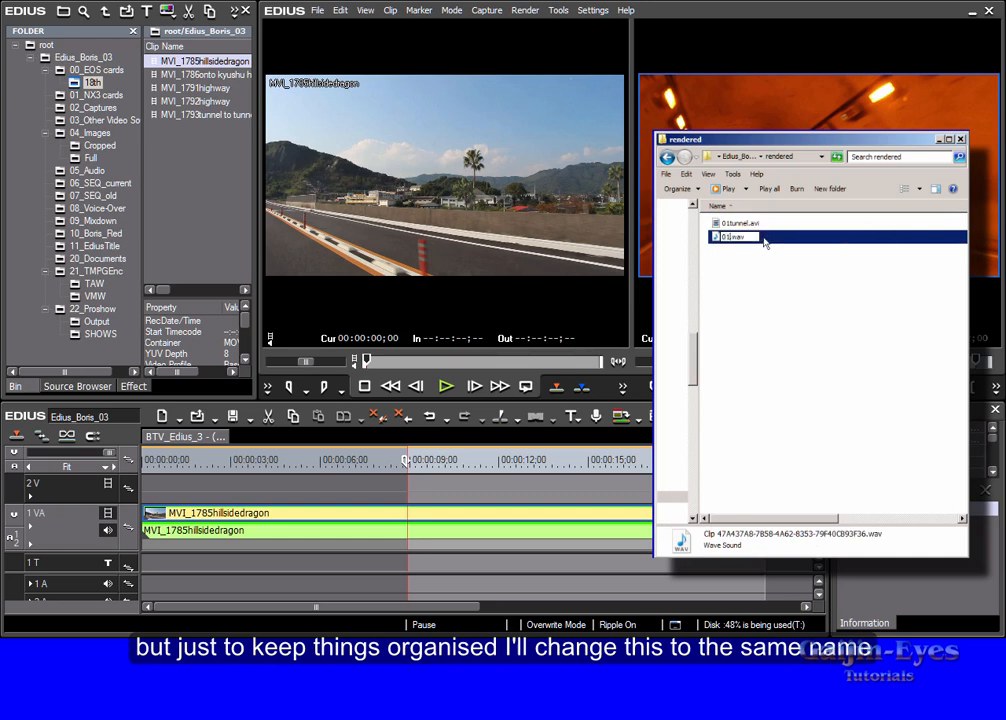
text(tunnel)
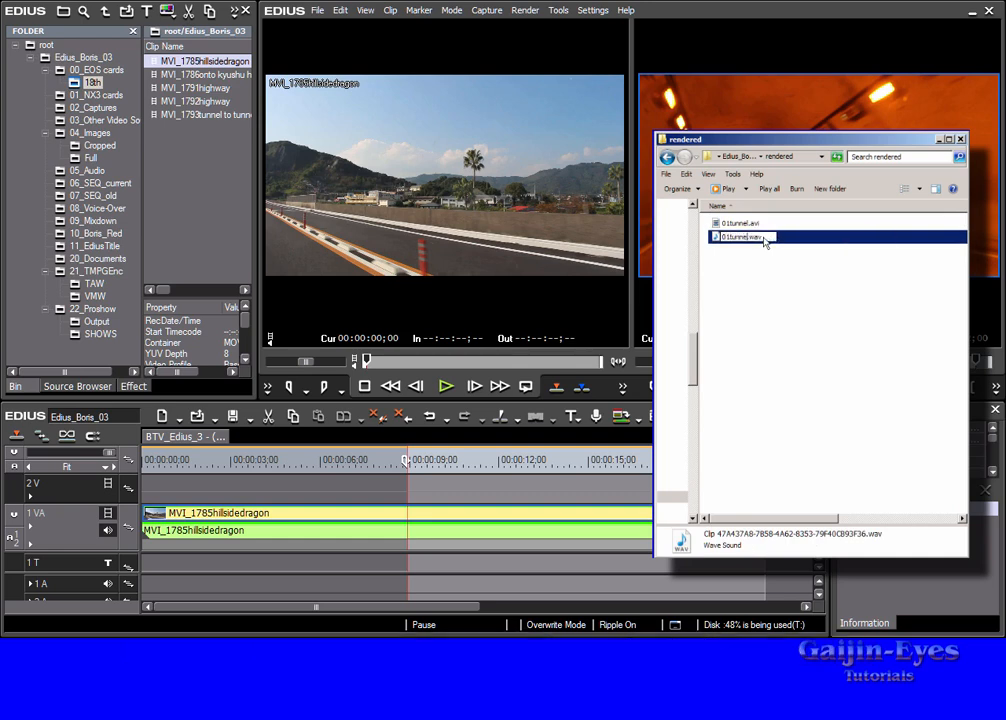
key(Return)
click(757, 264)
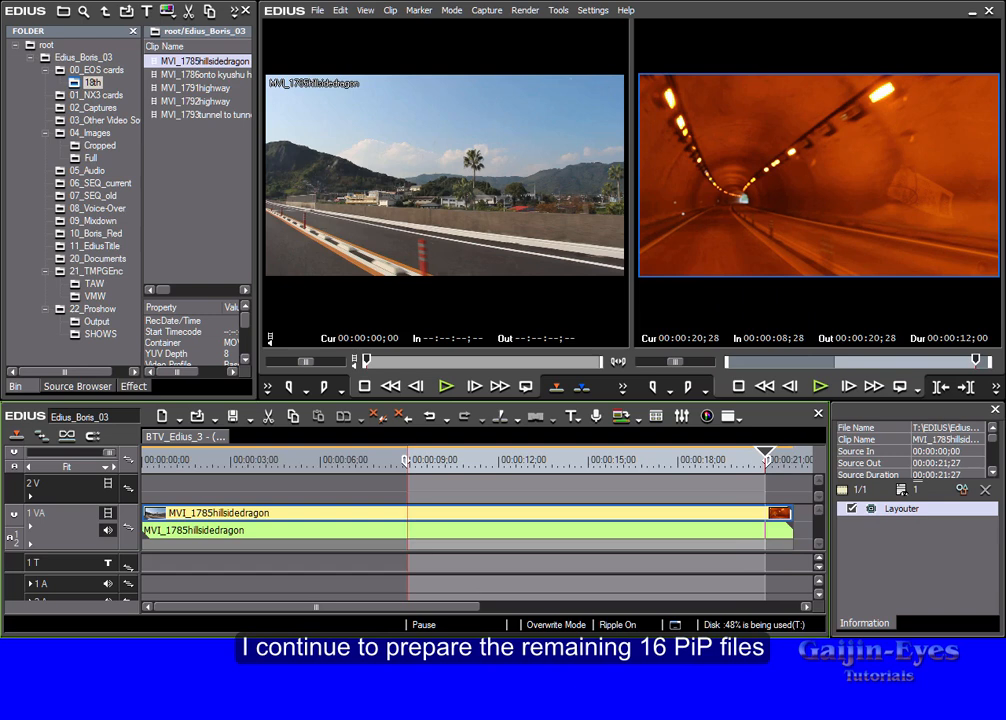
Step: Remove the MVI_1785hillsidedragon clip from the timeline and place MVI_1792highway on the 1 VA track instead
key(z)
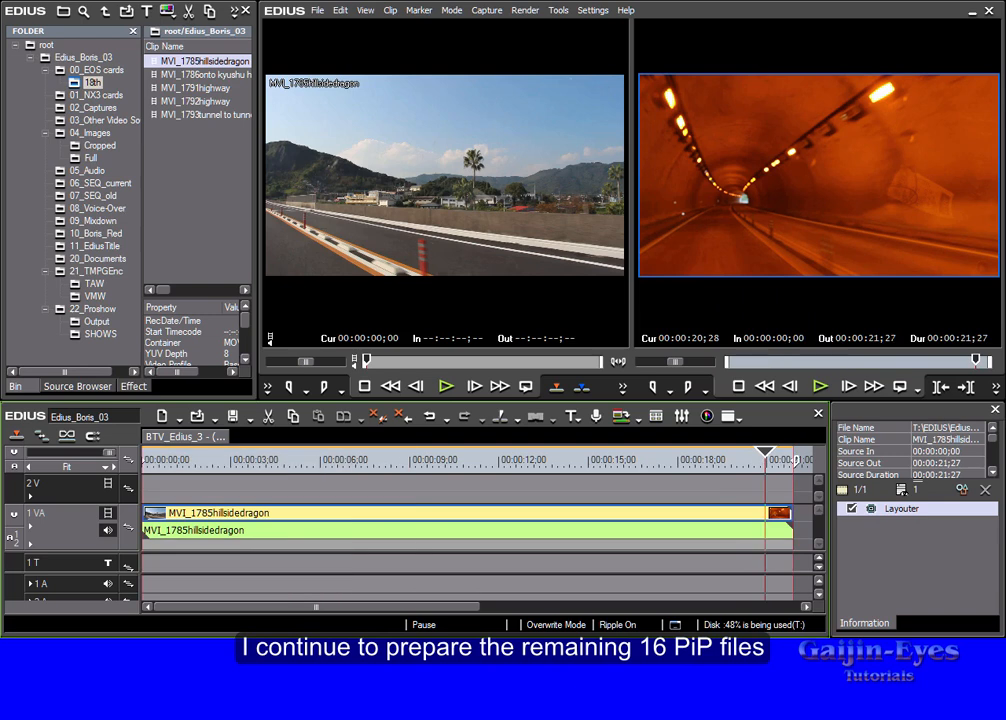
key(Delete)
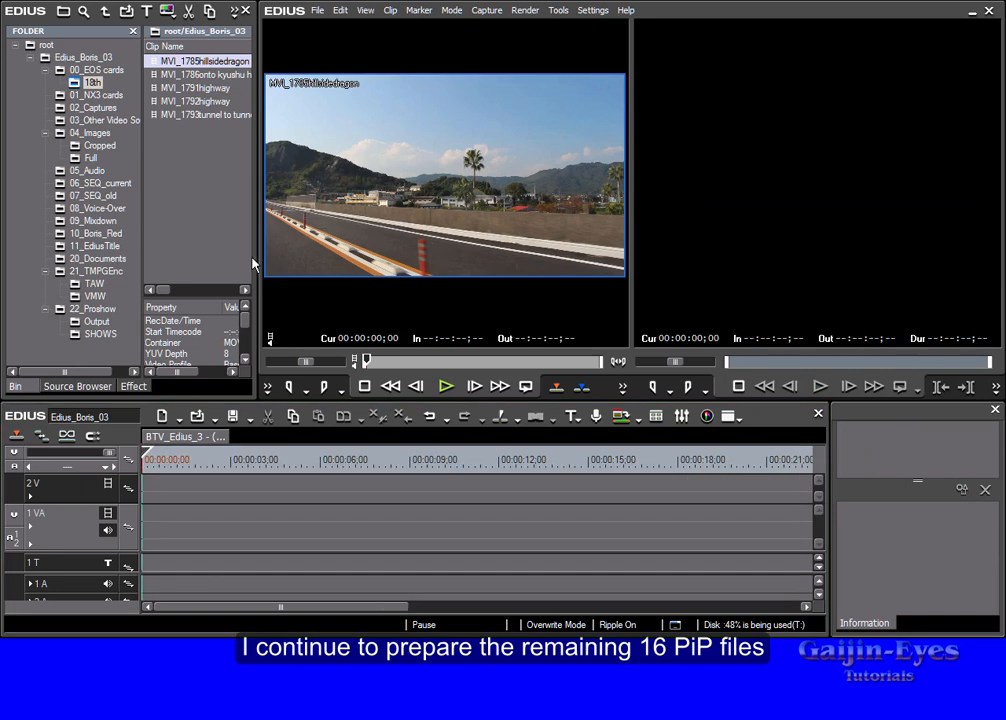
click(155, 101)
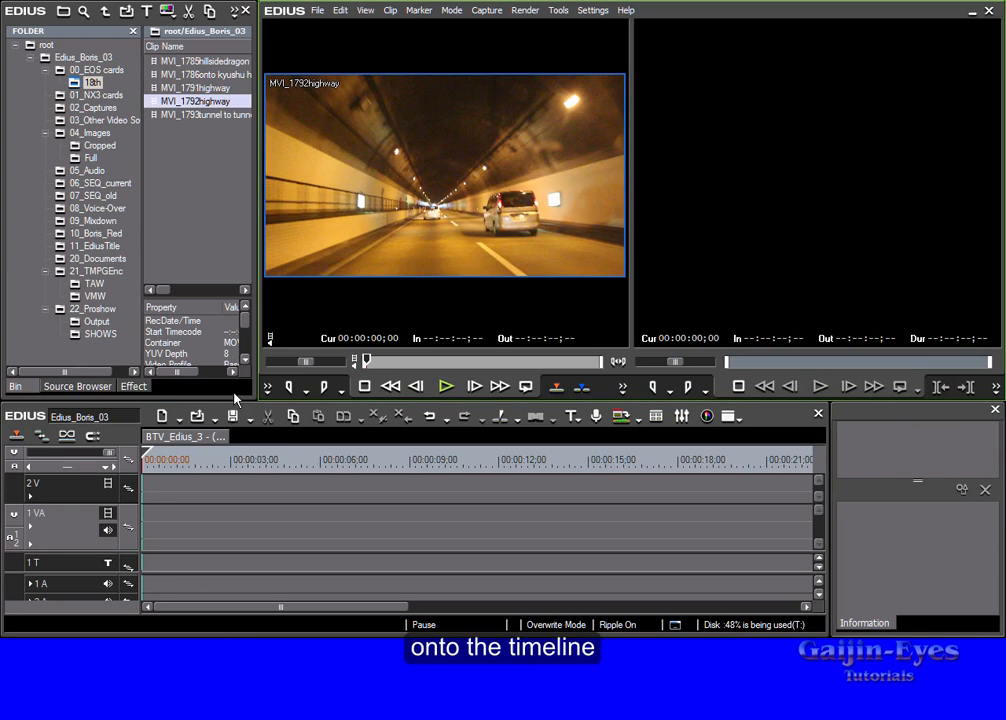
key(bracketright)
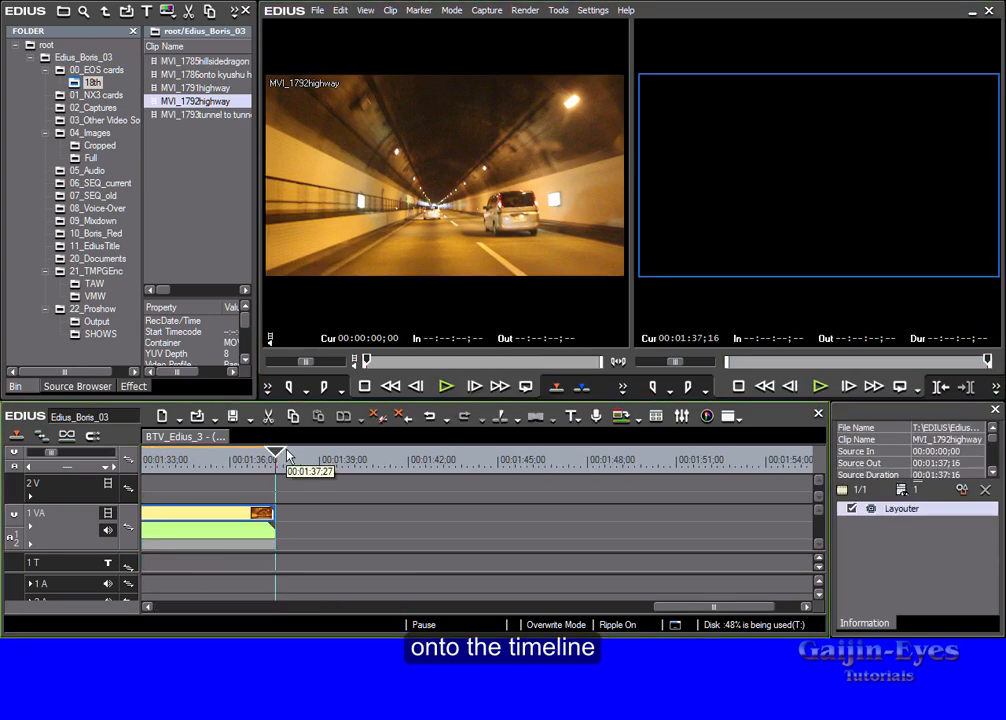
key(Home)
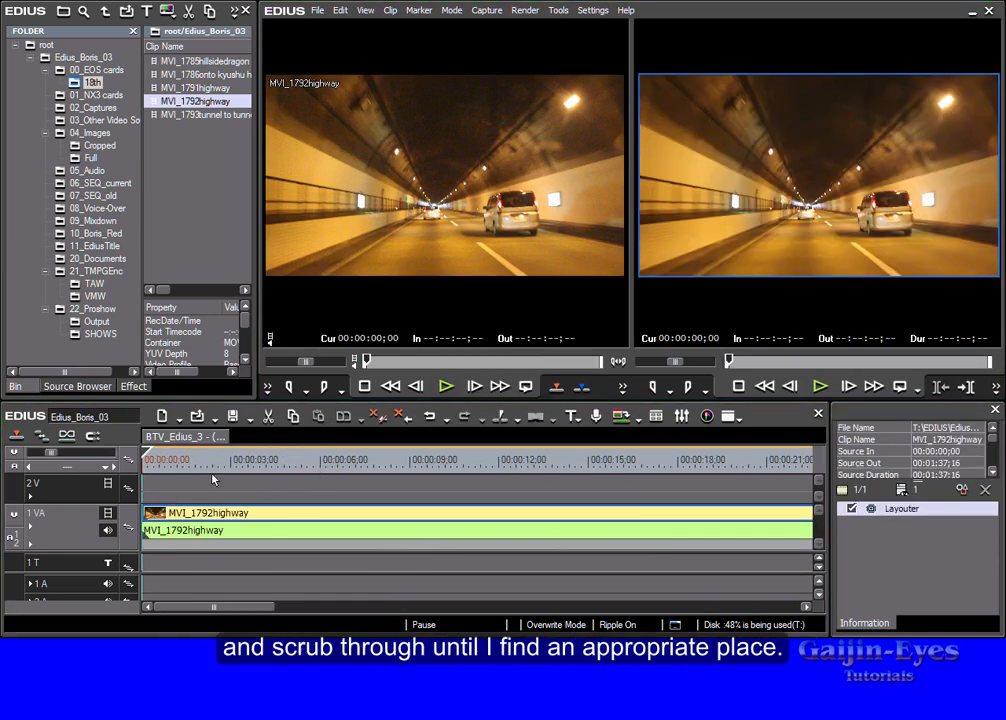
Step: Mark a 12-second In-to-Out range starting at 00:00:20;18 on the MVI_1792highway clip and render it
drag(148, 455, 760, 517)
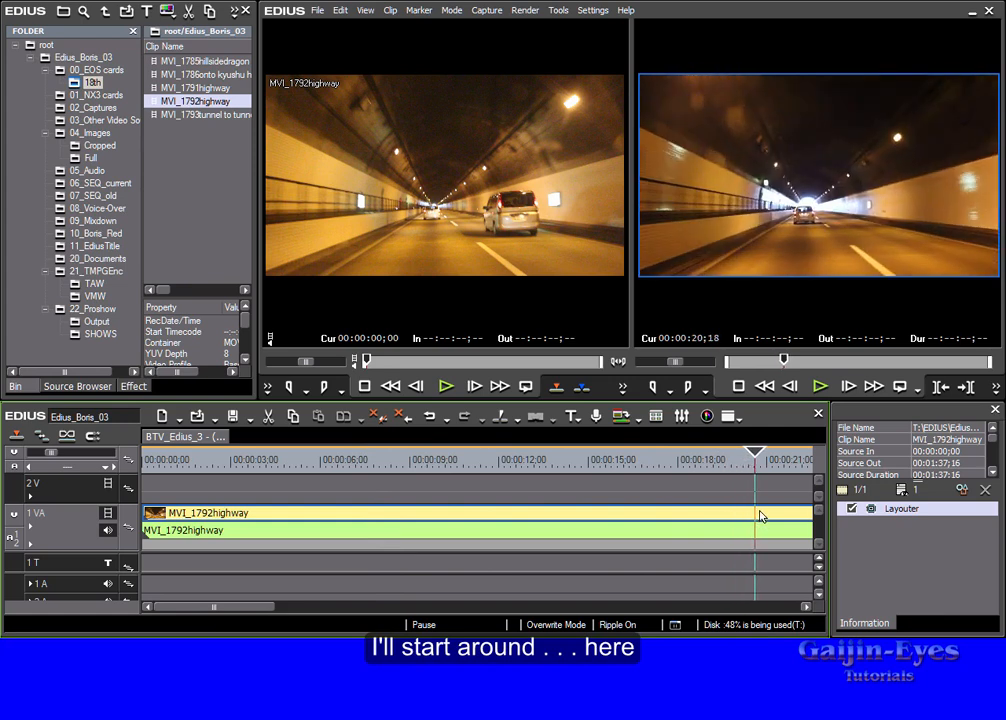
key(i)
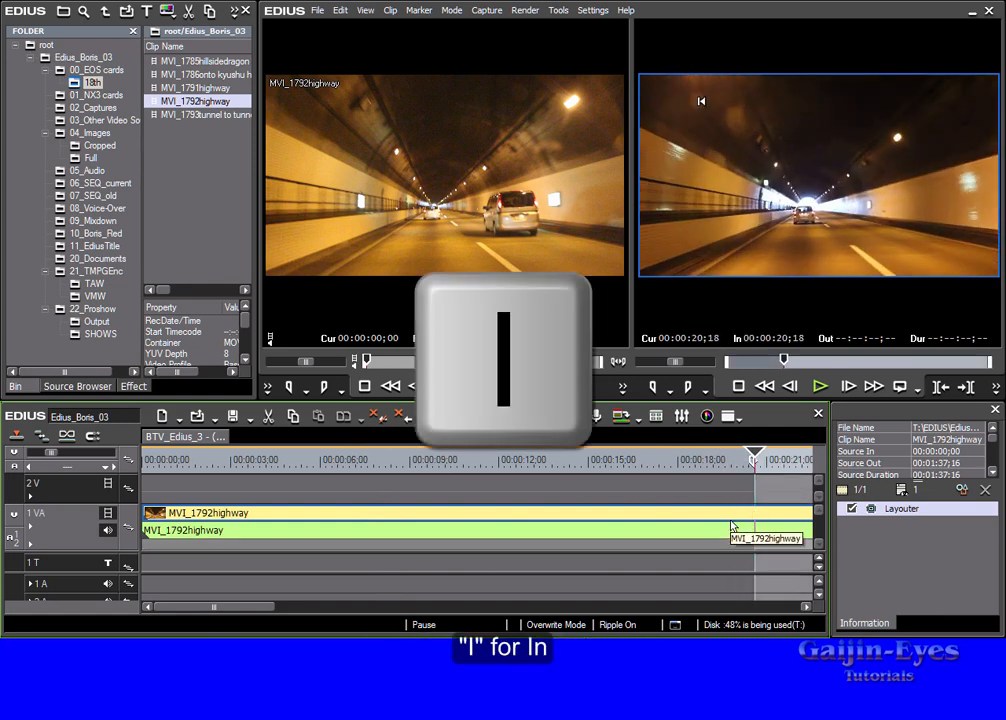
text(+1200)
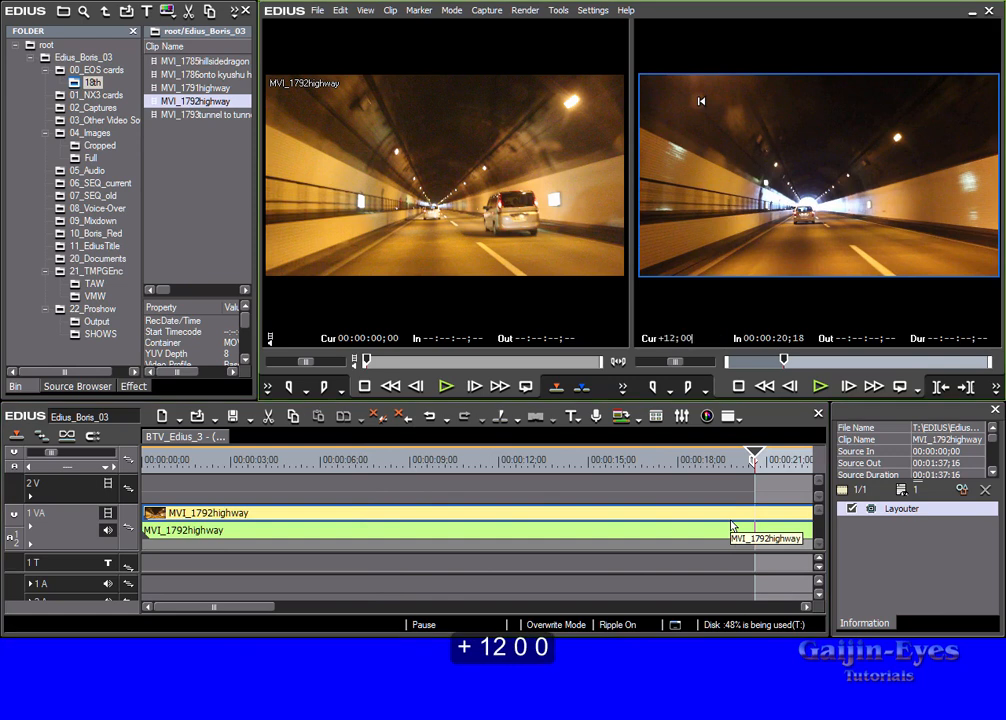
key(Return)
key(o)
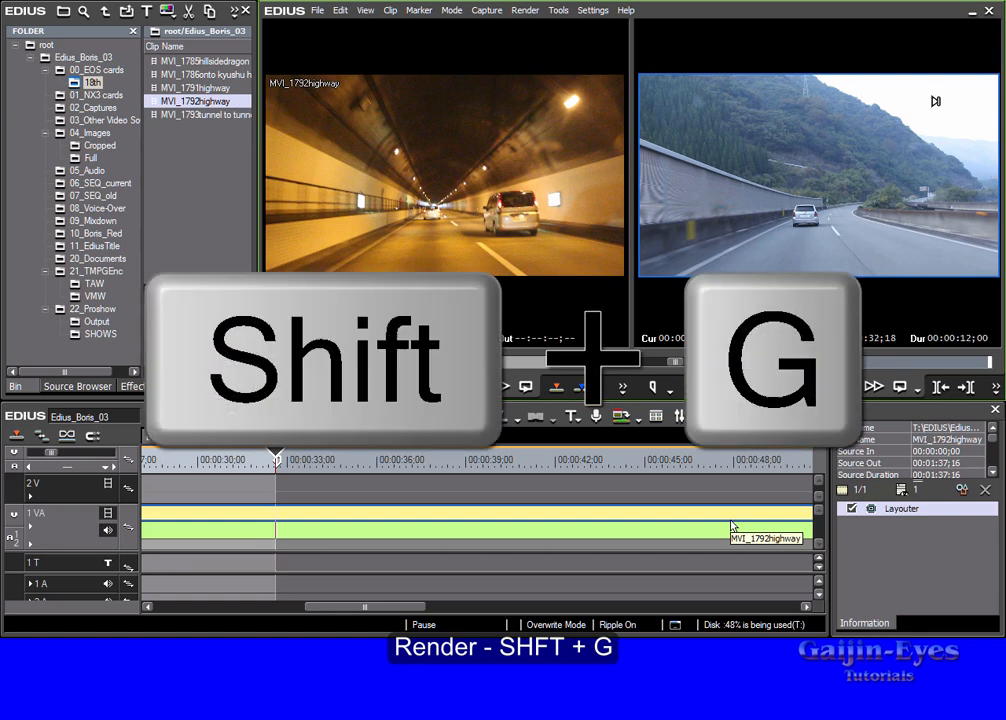
key(shift+g)
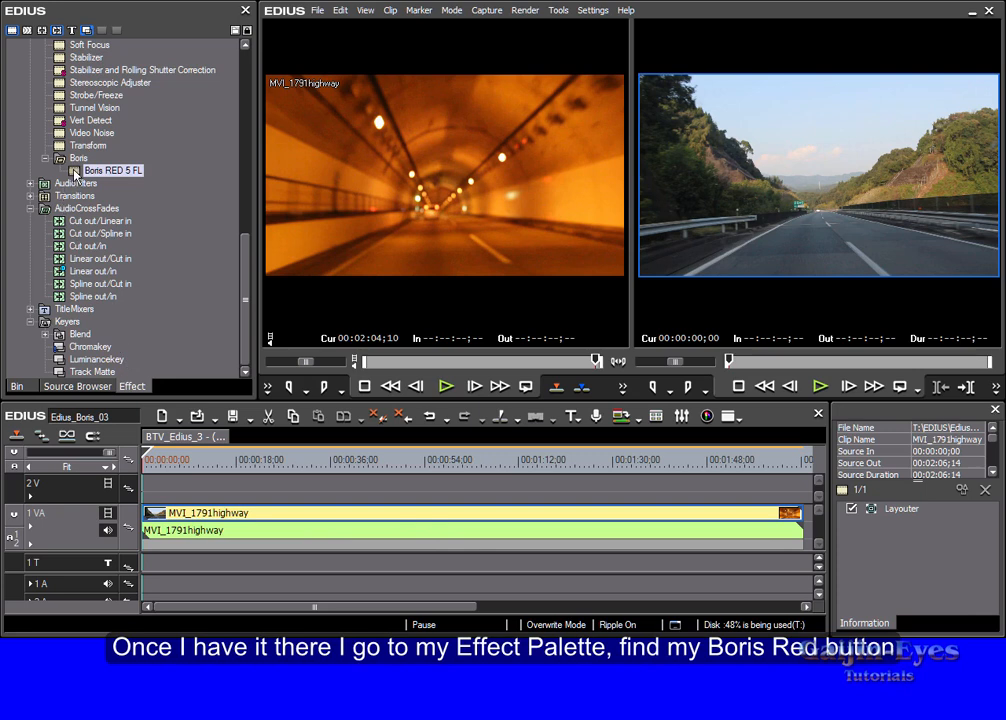
Step: Apply the Boris RED 5 FL filter to the MVI_1791highway clip on the 1 VA track
drag(75, 172, 307, 517)
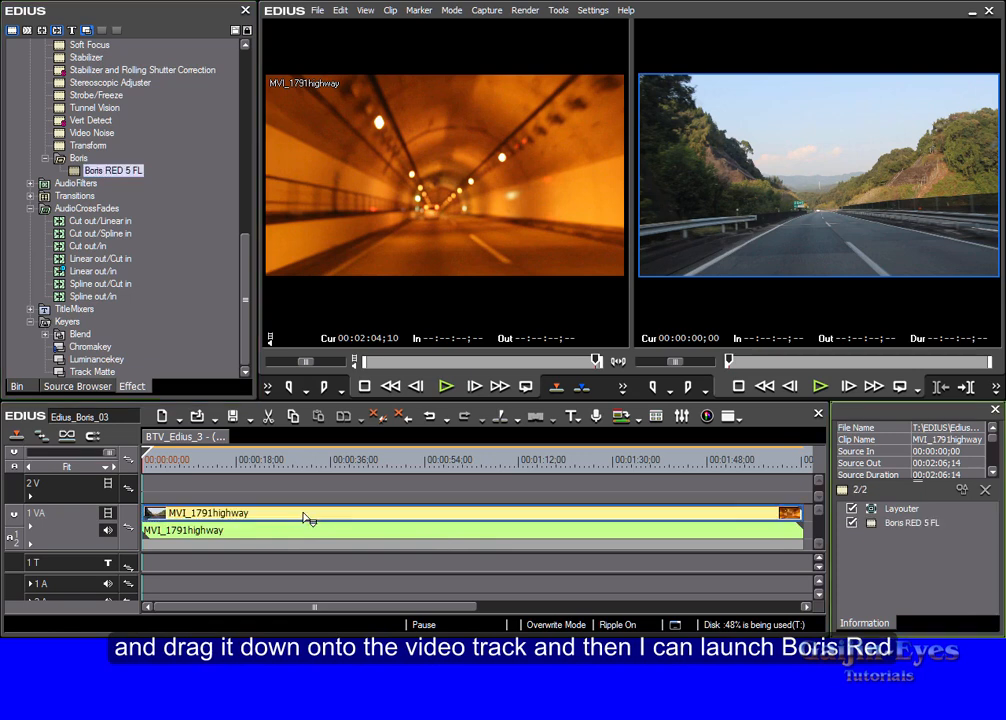
Step: Open the Boris RED 5 FL filter of the highway clip in Boris RED and leave automatic keyframing switched off
double_click(872, 523)
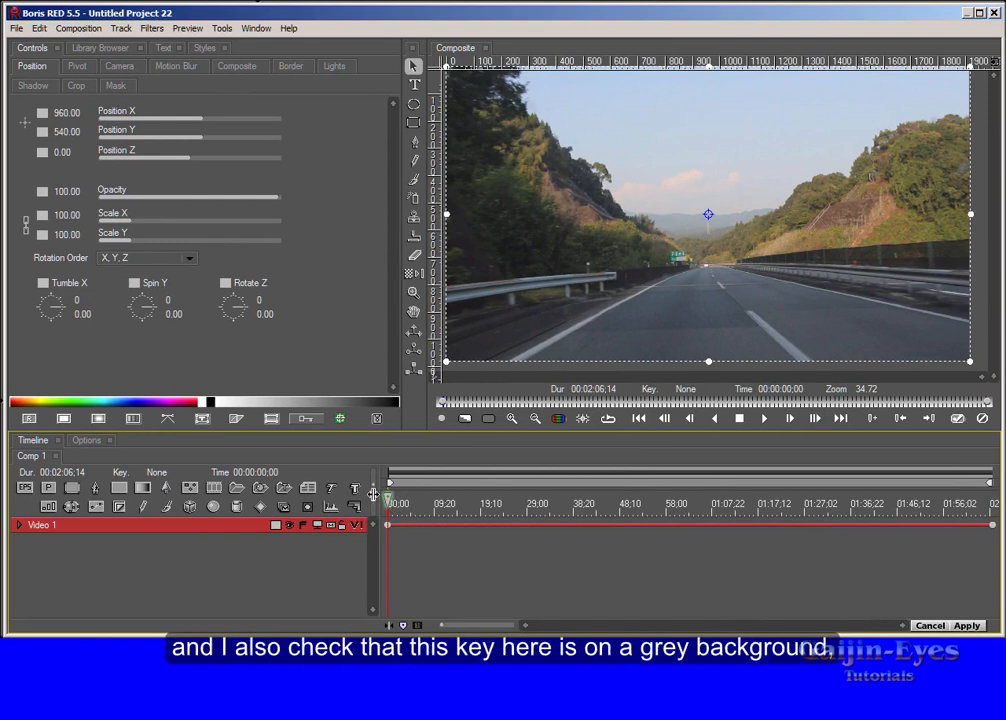
click(319, 425)
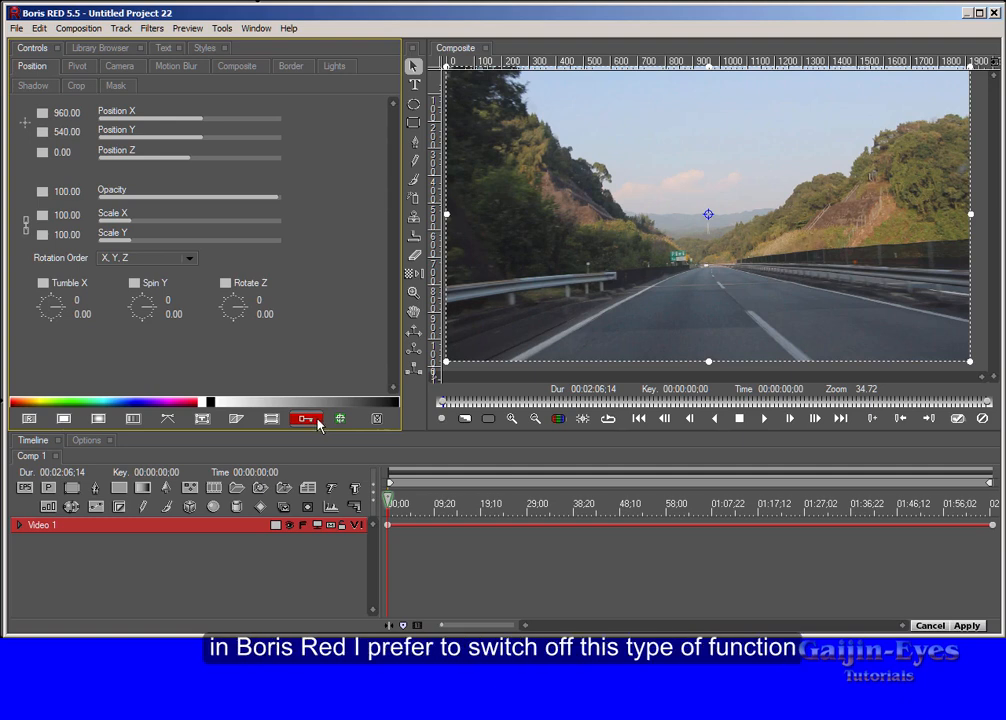
click(306, 419)
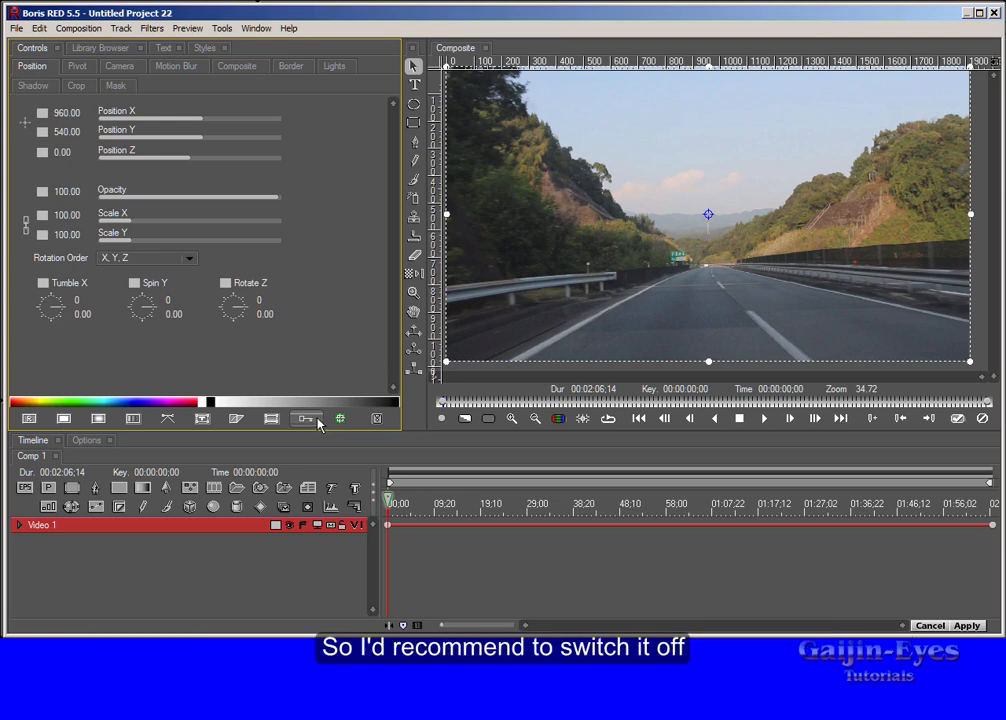
Step: Add a new video track above the background video and load the movie file 01tunnel.avi as its media
click(148, 538)
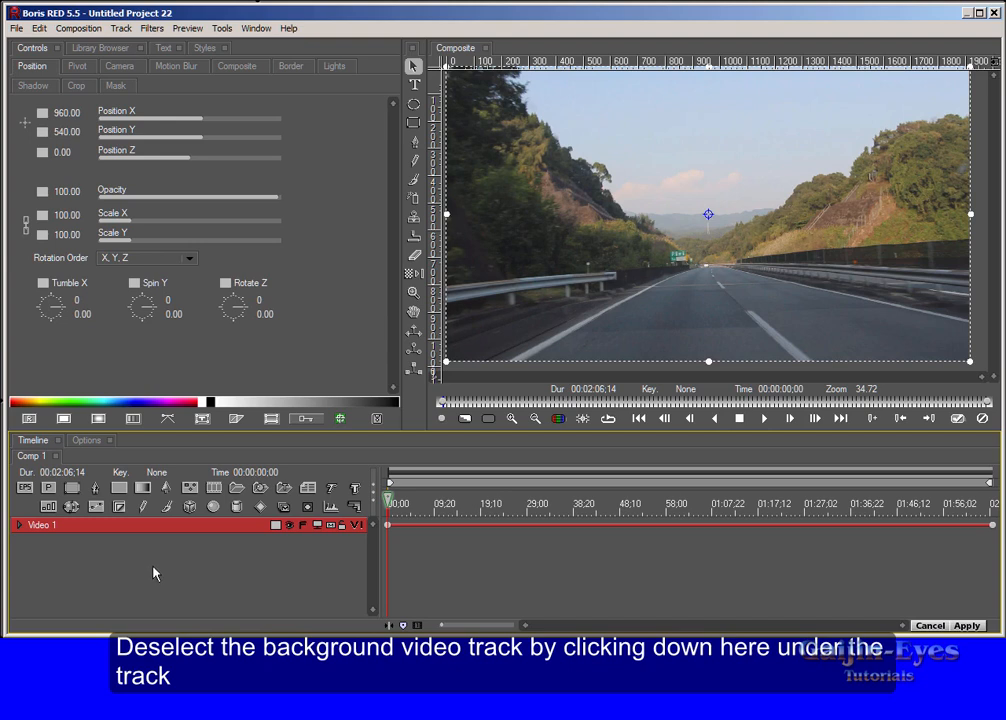
click(153, 570)
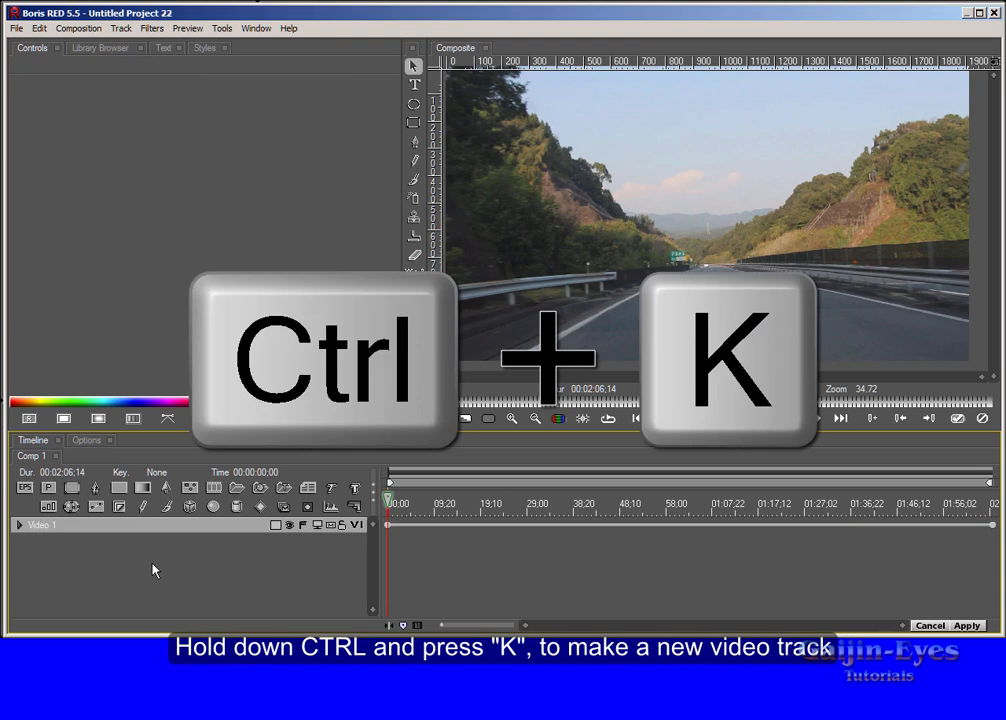
key(ctrl+k)
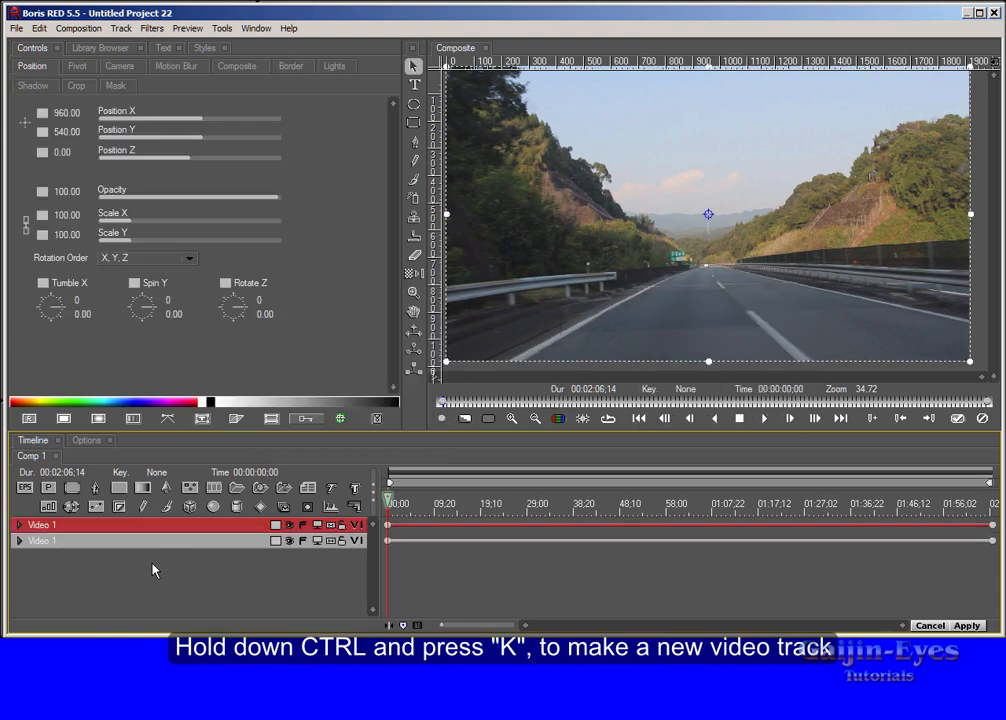
click(361, 526)
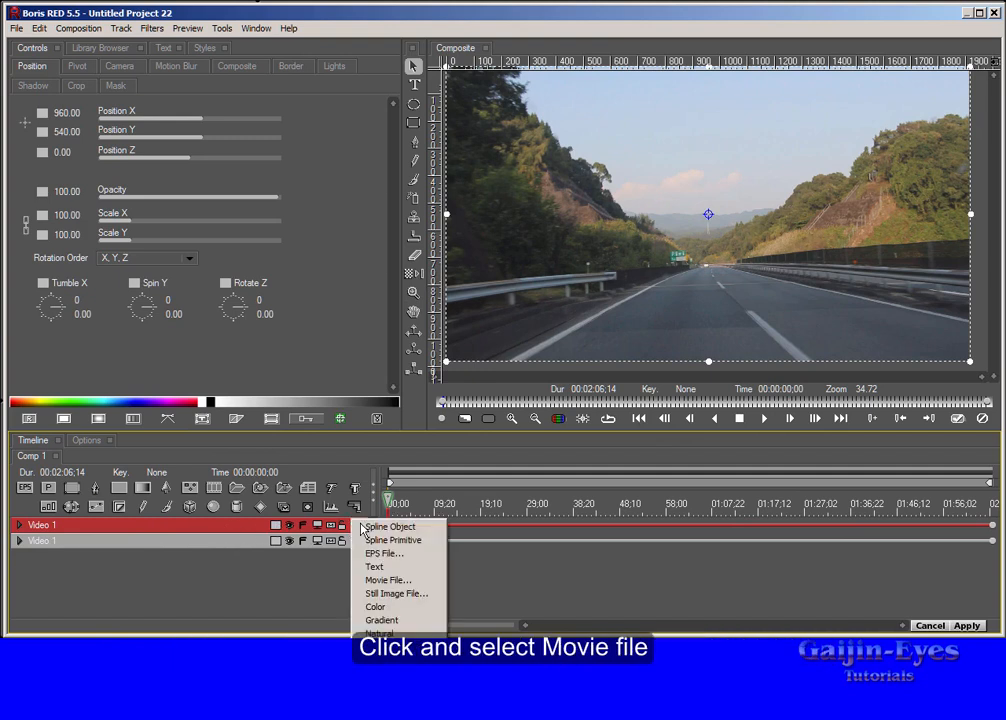
click(404, 582)
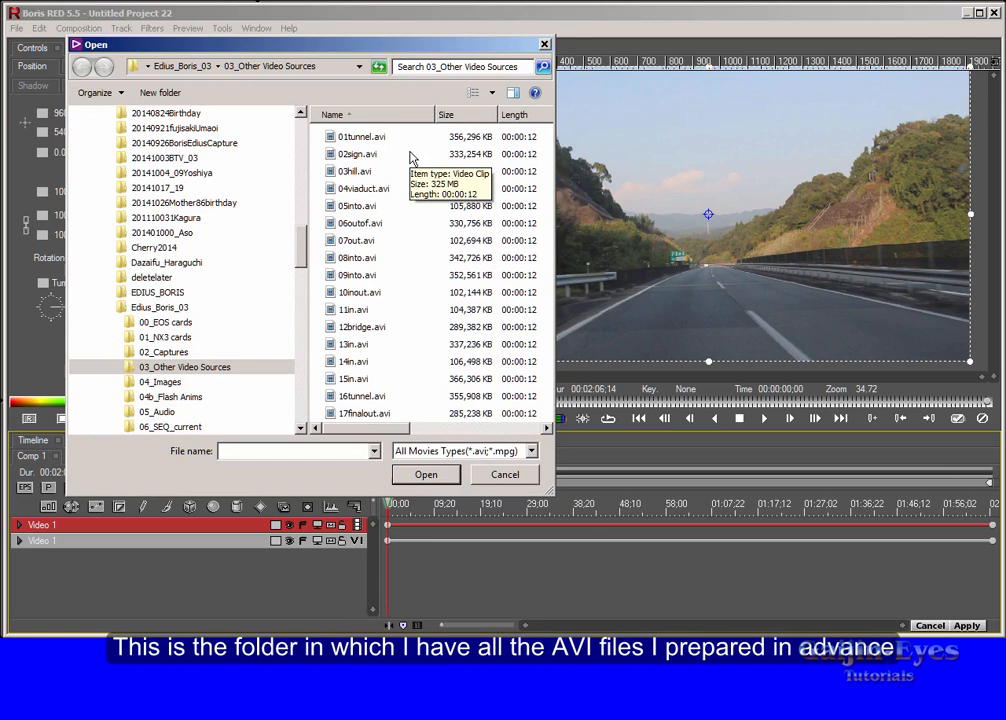
double_click(358, 138)
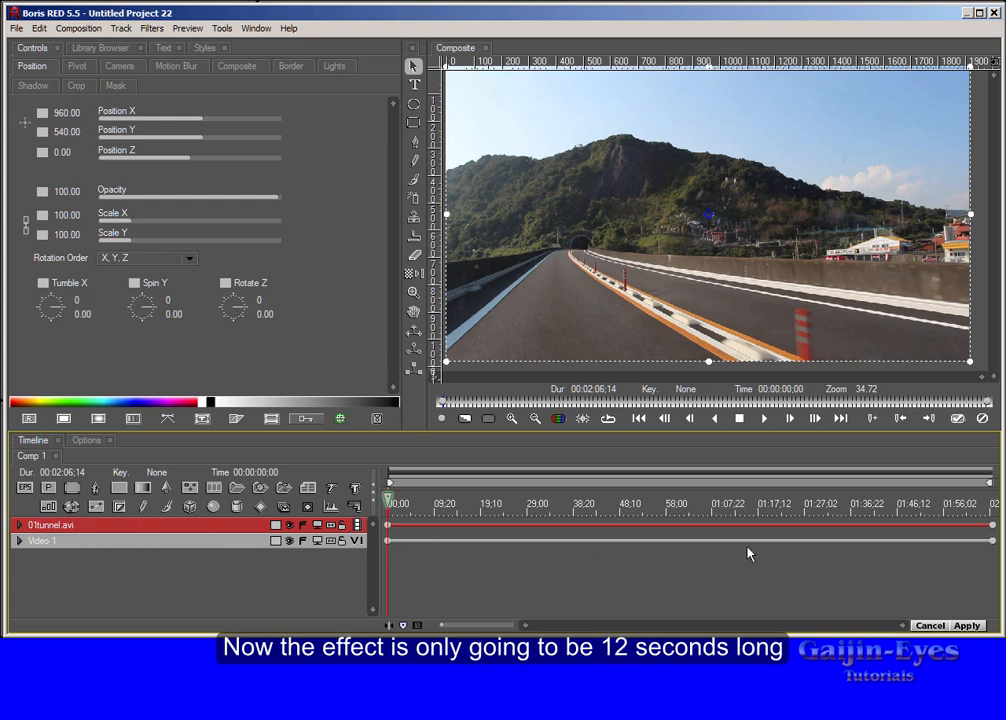
Step: Move the end keyframe of the 01tunnel.avi track to 00:00:12;00
click(992, 527)
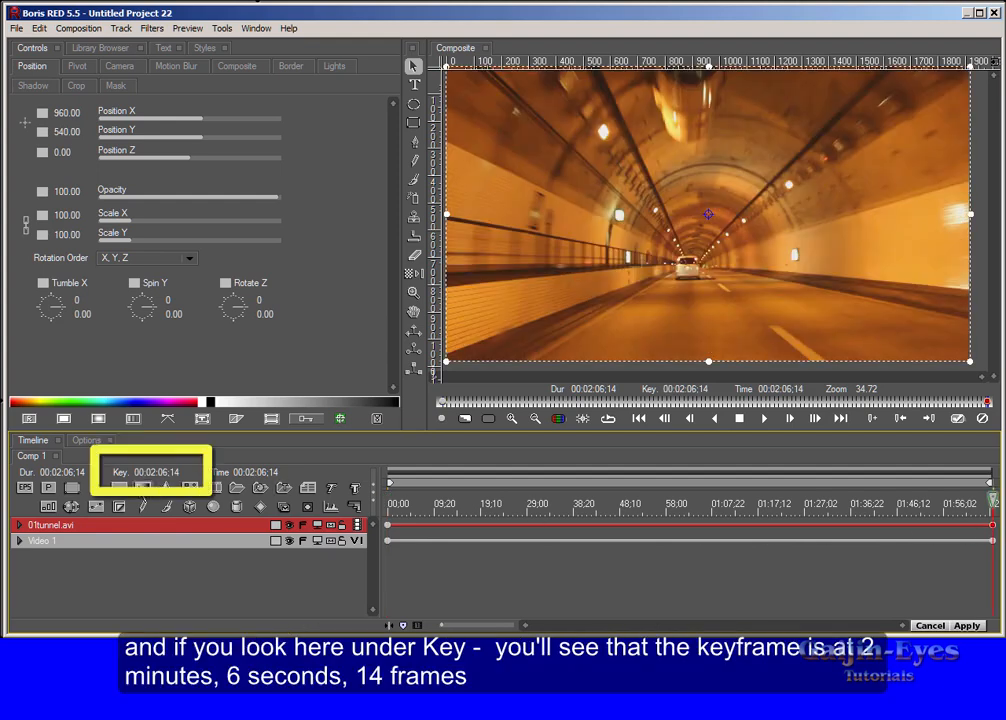
click(172, 474)
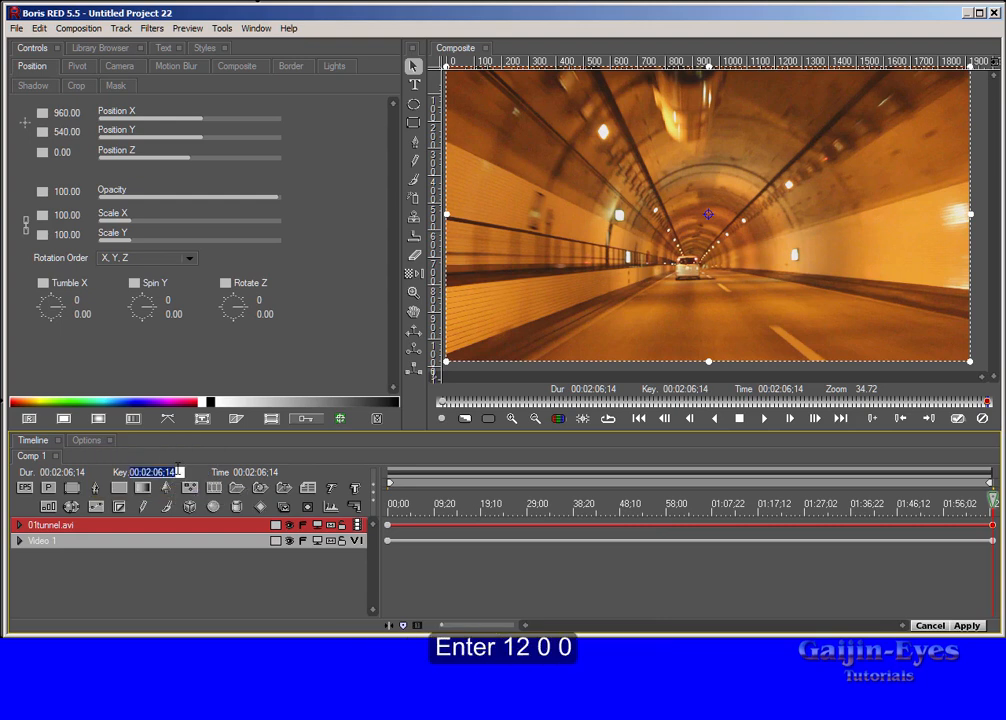
text(1200)
key(Return)
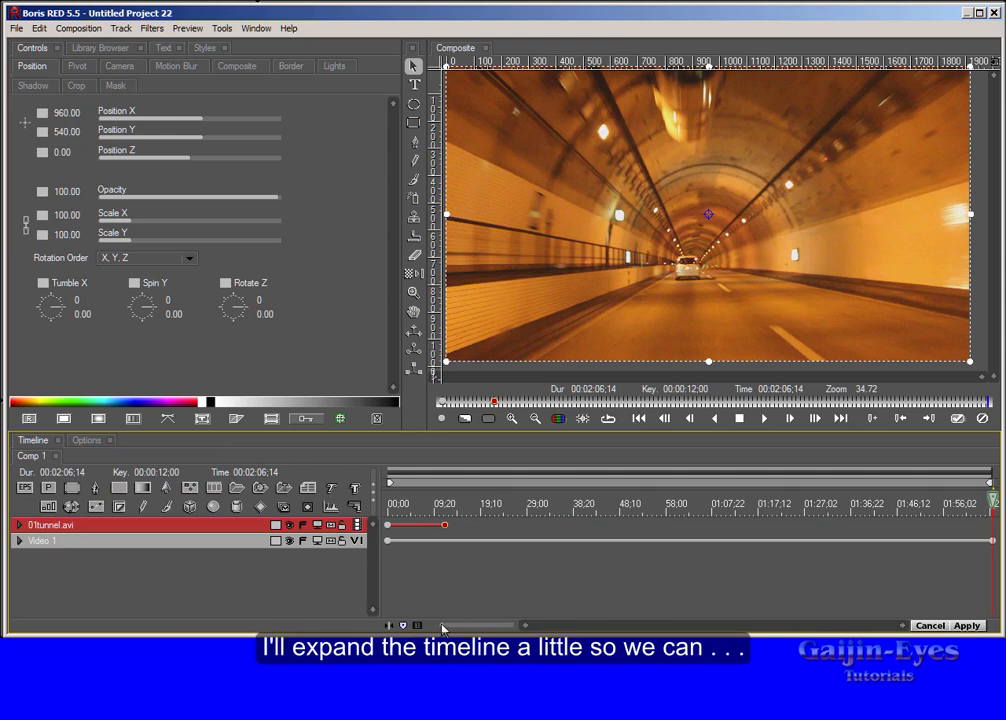
Step: At 00:00:00;00, shrink the 01tunnel.avi picture to about 6% scale and place it in the lower right corner of the frame
drag(443, 628, 466, 628)
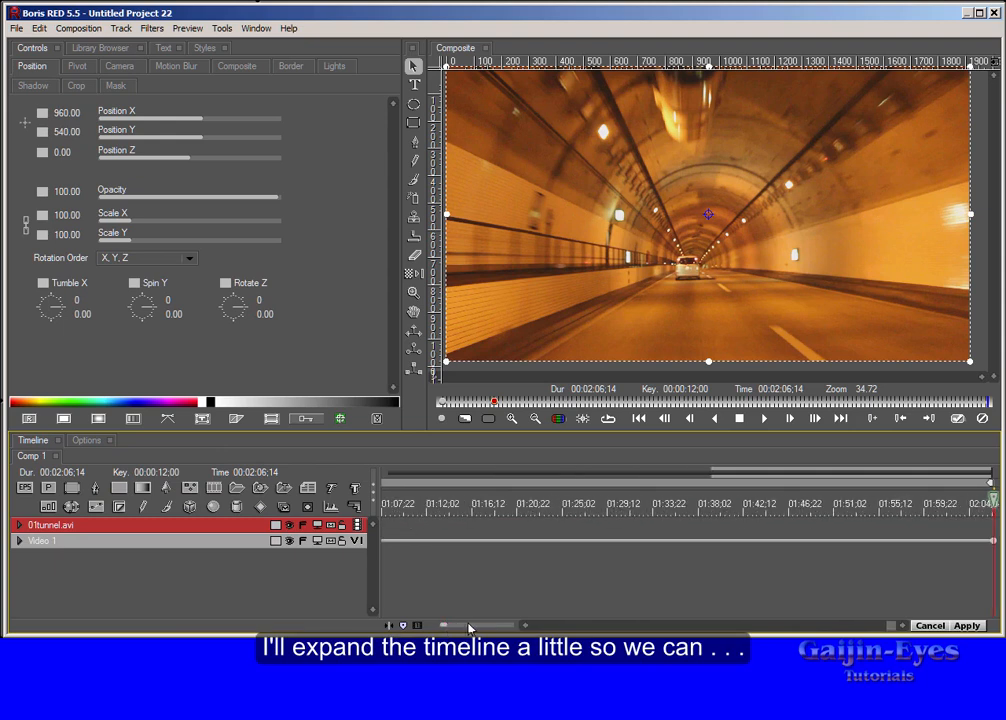
drag(896, 633, 407, 602)
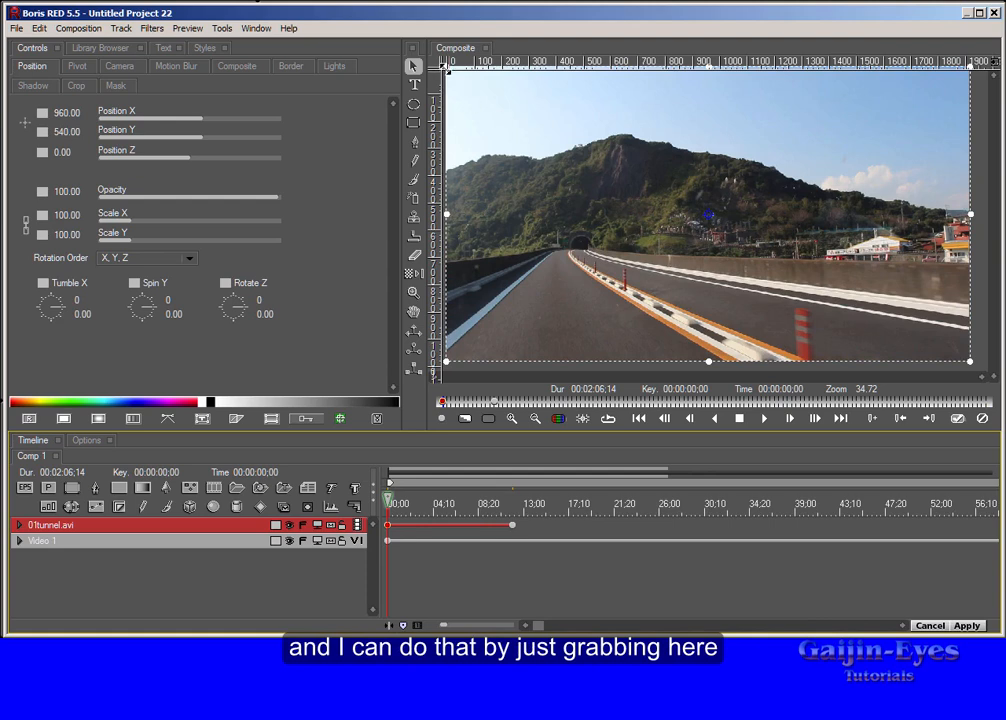
drag(451, 80, 625, 172)
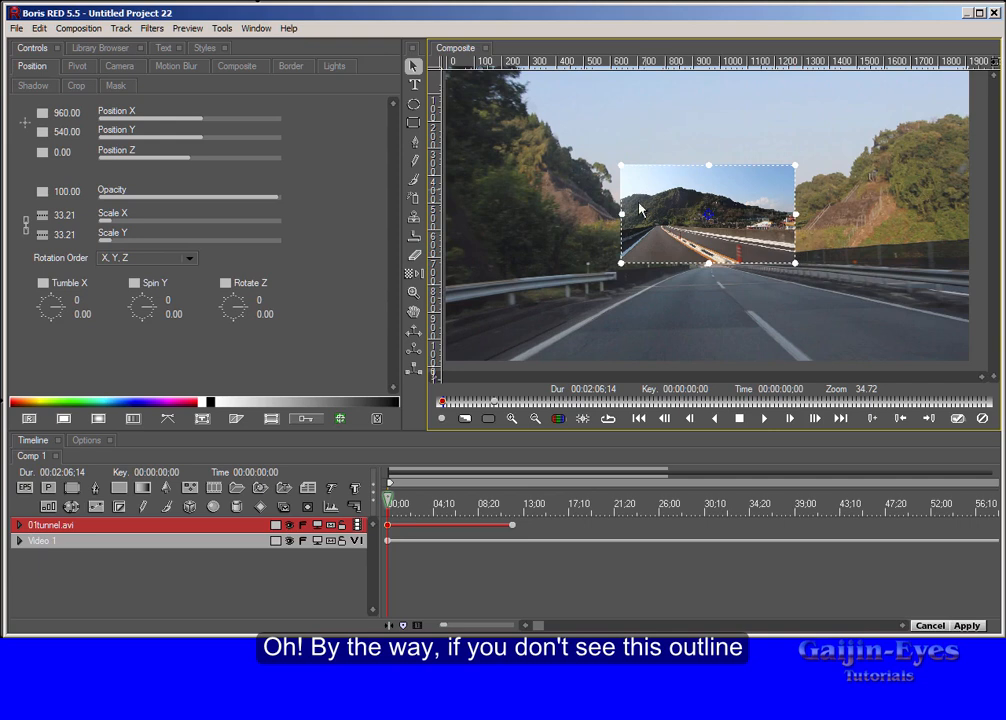
click(583, 419)
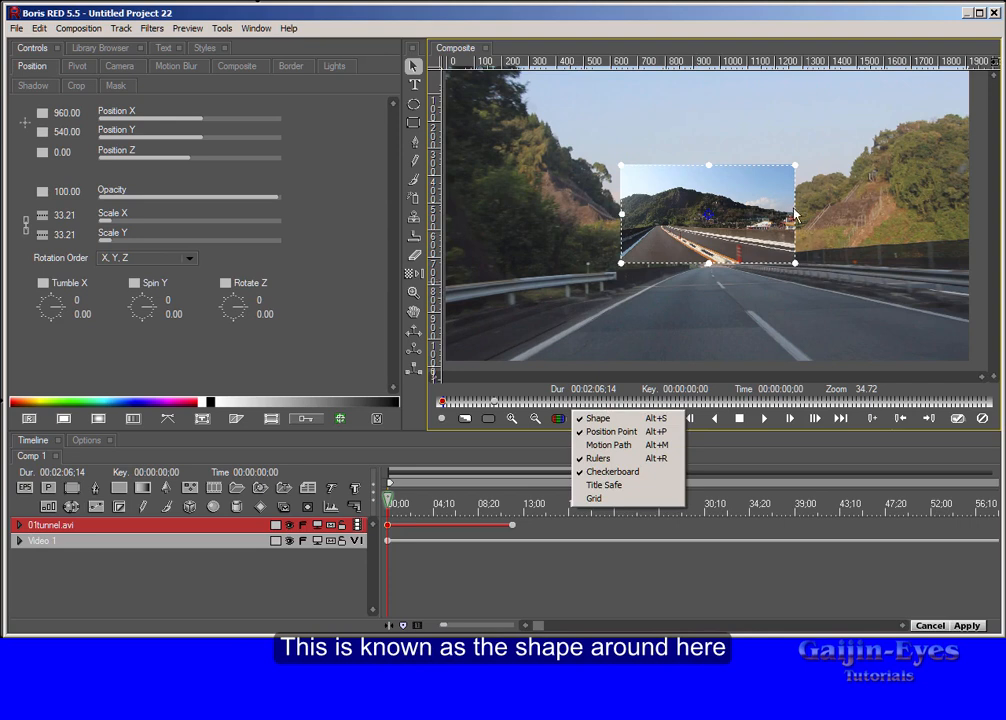
click(663, 302)
click(628, 168)
drag(623, 164, 951, 347)
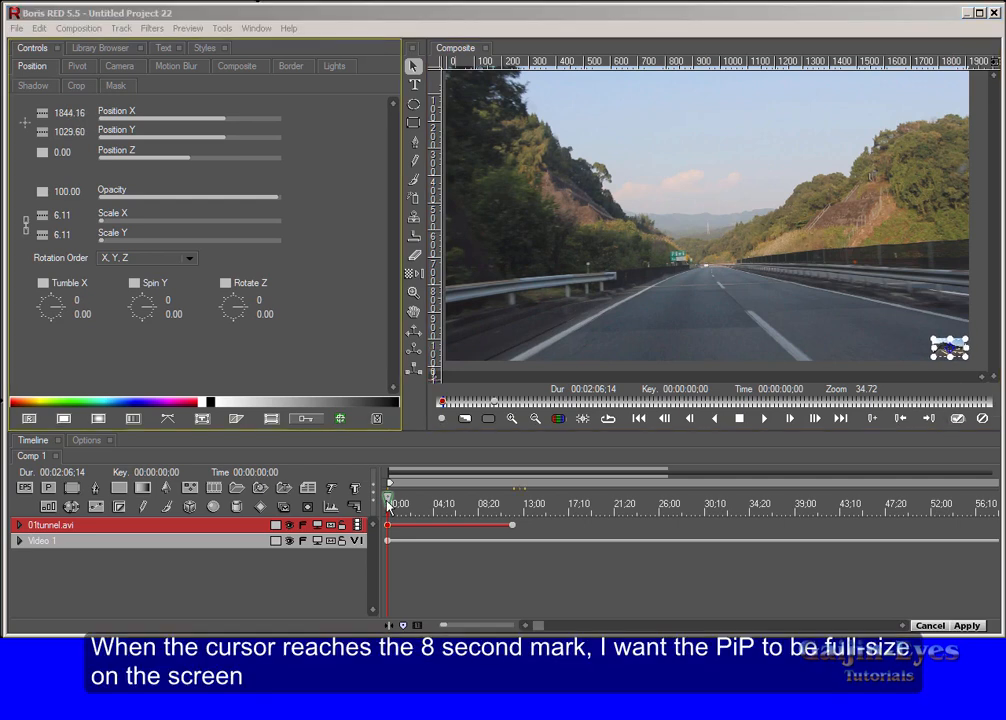
Step: Set the interpolation of Scale X and Y, Position X and Position Y to Linear at the first 01tunnel.avi keyframe
click(42, 215)
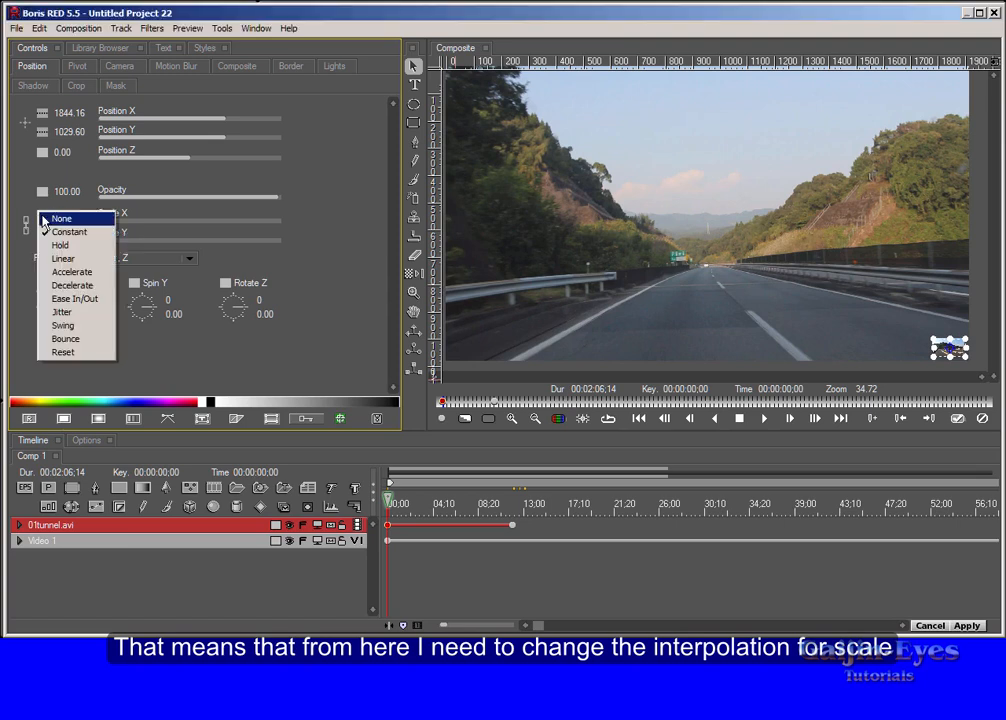
click(78, 259)
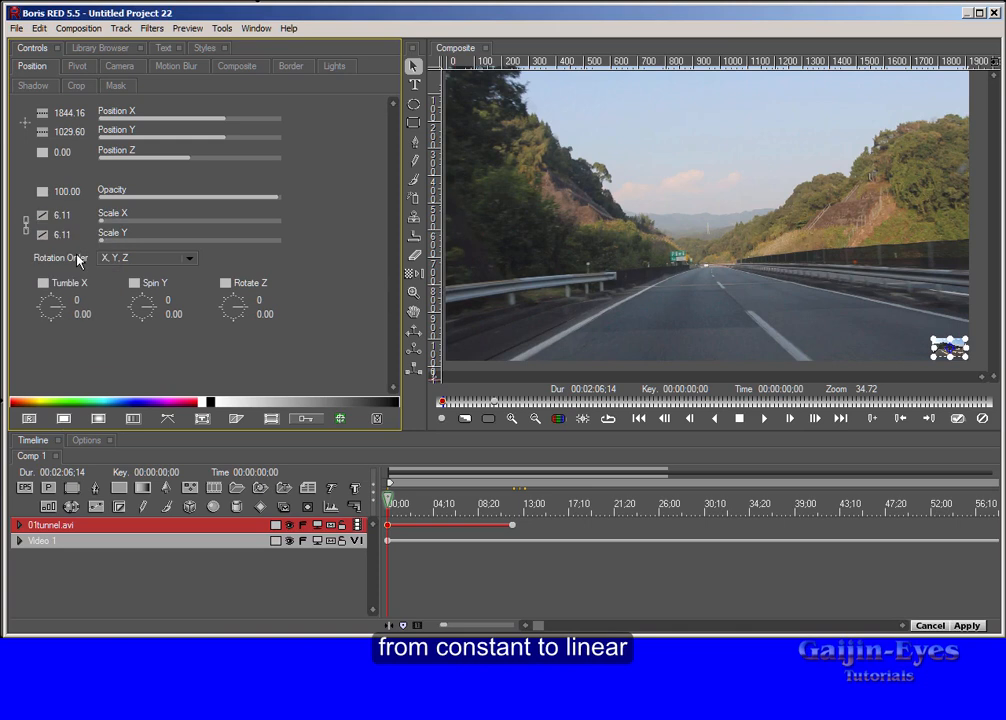
click(44, 115)
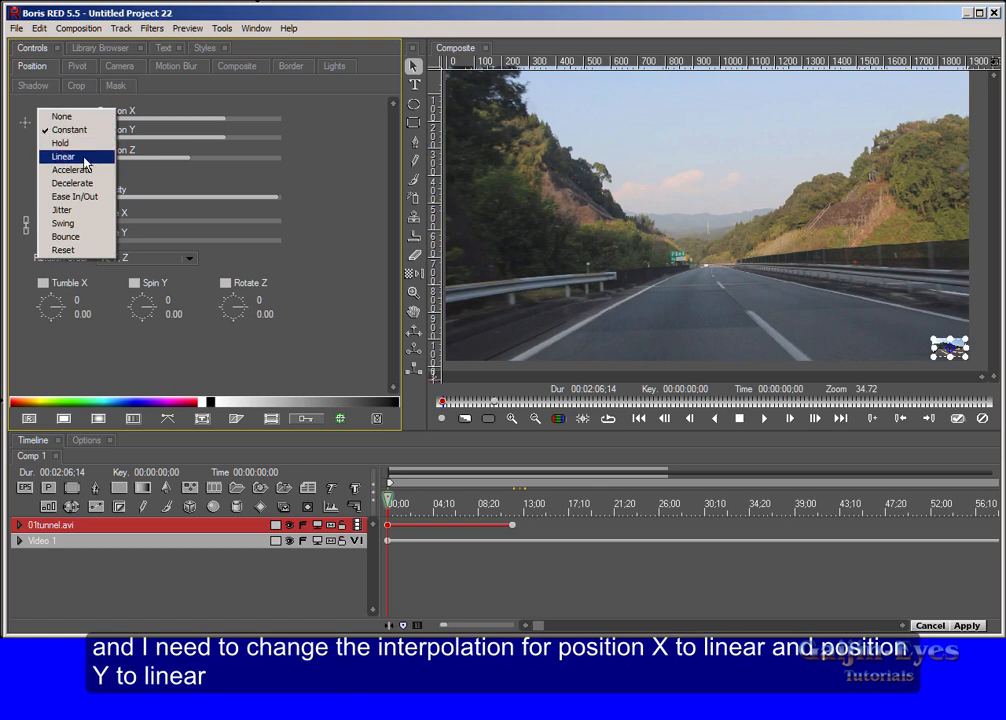
click(64, 156)
click(44, 132)
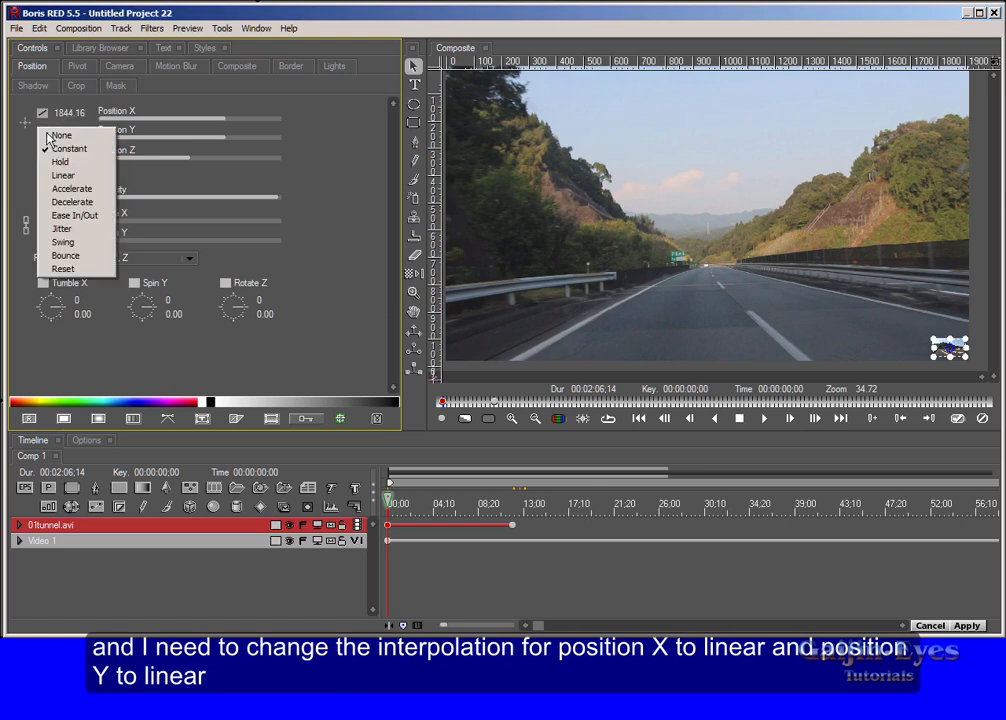
click(104, 177)
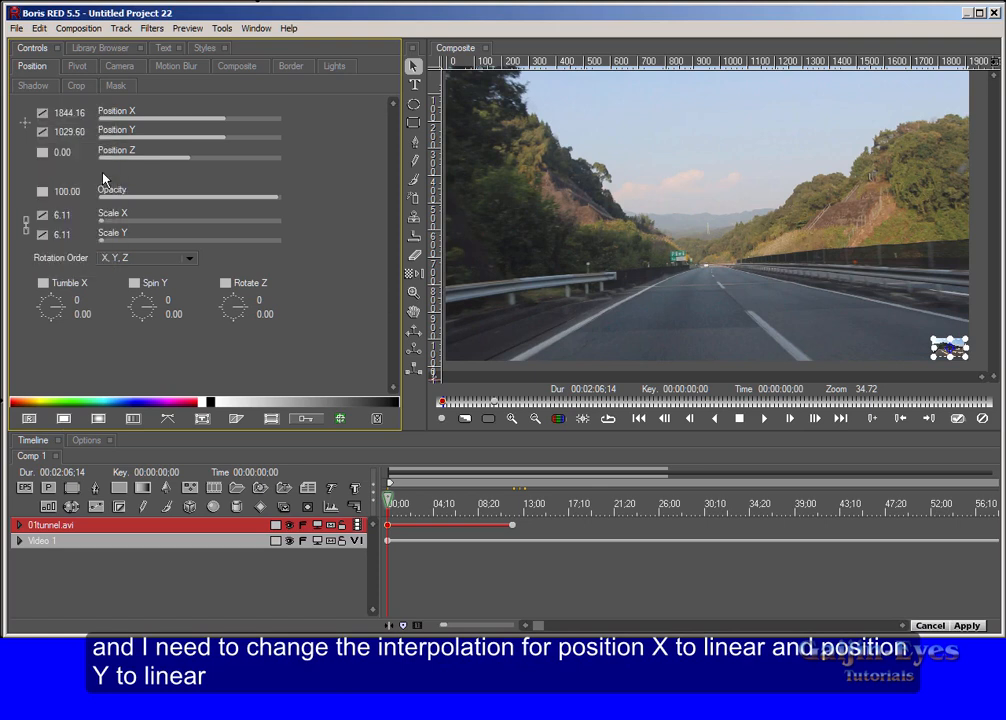
Step: Add a keyframe at 00:00:08;00 on the 01tunnel.avi track
click(257, 474)
text(8)
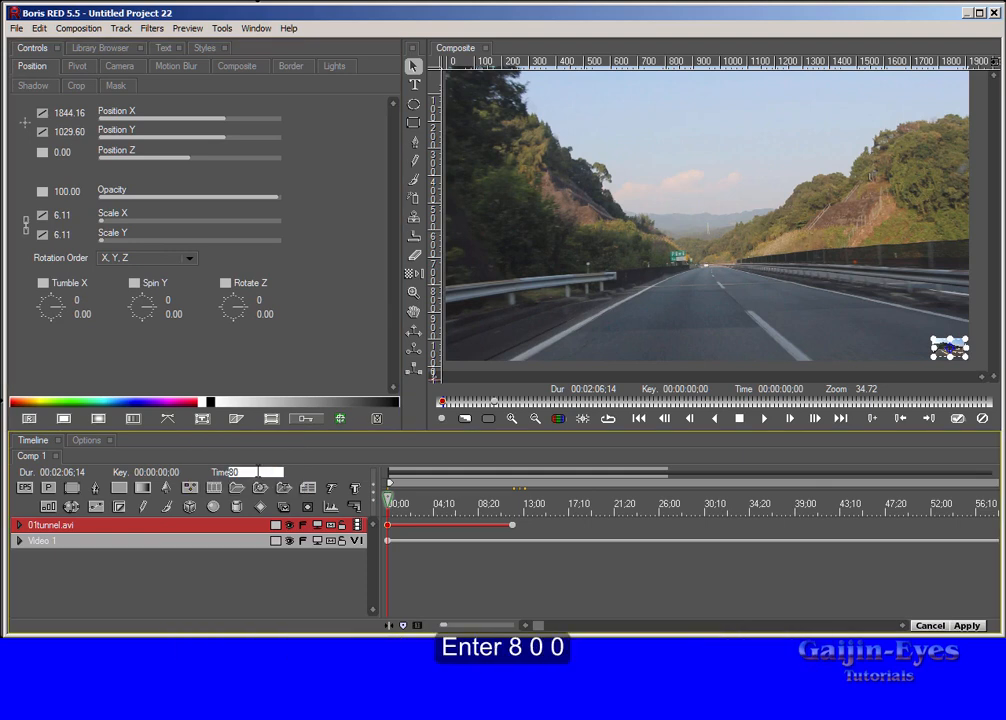
key(Return)
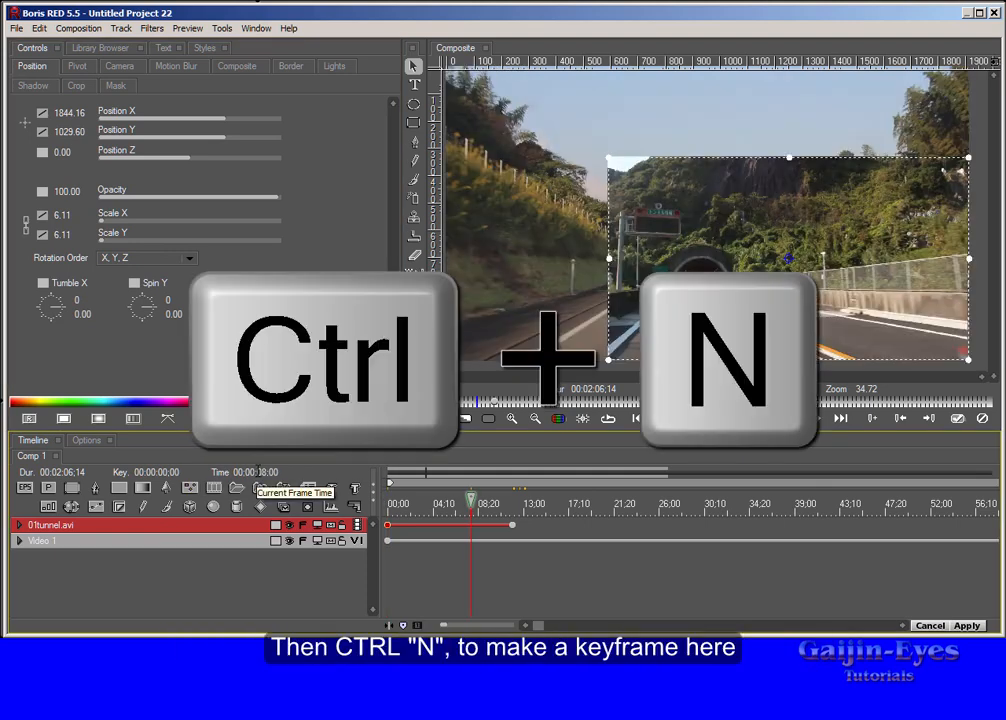
key(ctrl+n)
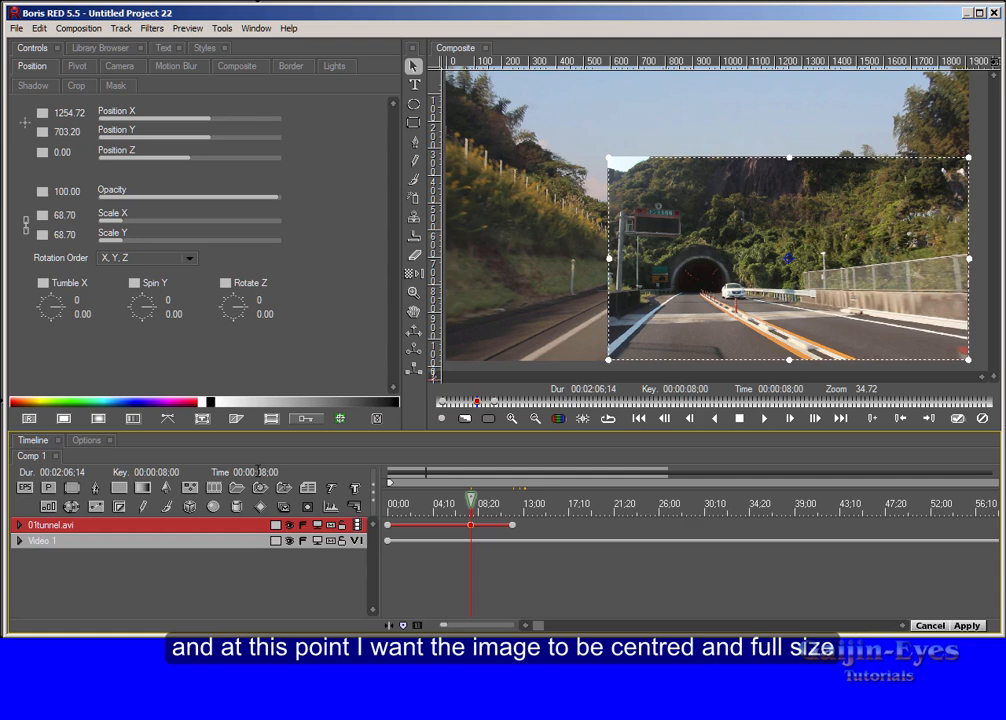
Step: Centre the 01tunnel.avi picture at the 8-second keyframe and set its Scale X and Y to 100
click(27, 125)
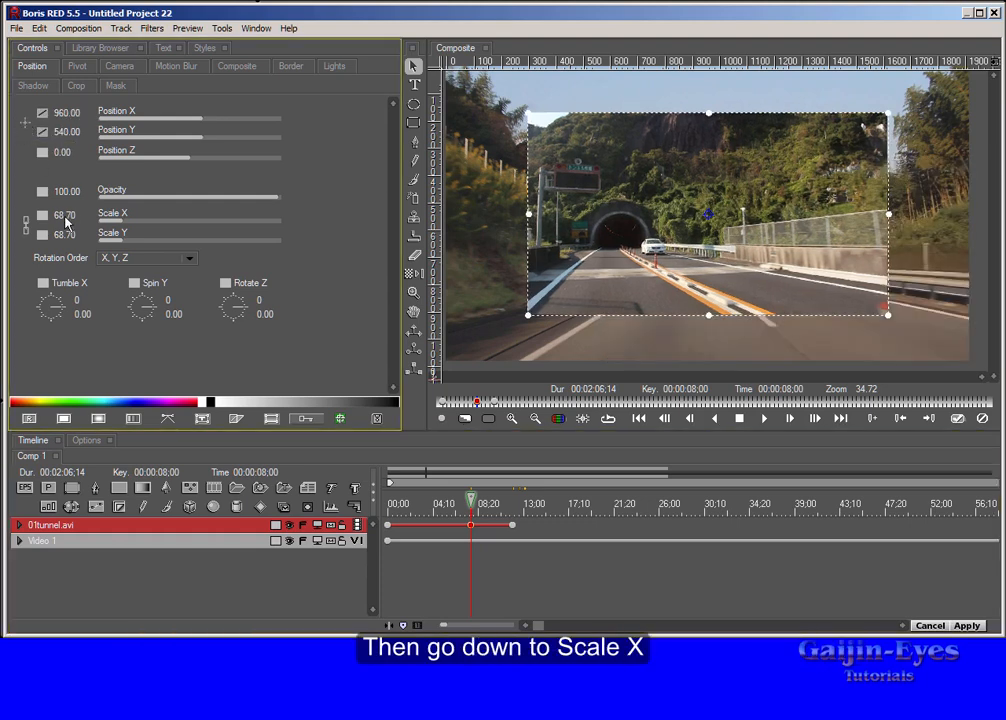
click(64, 216)
text(1)
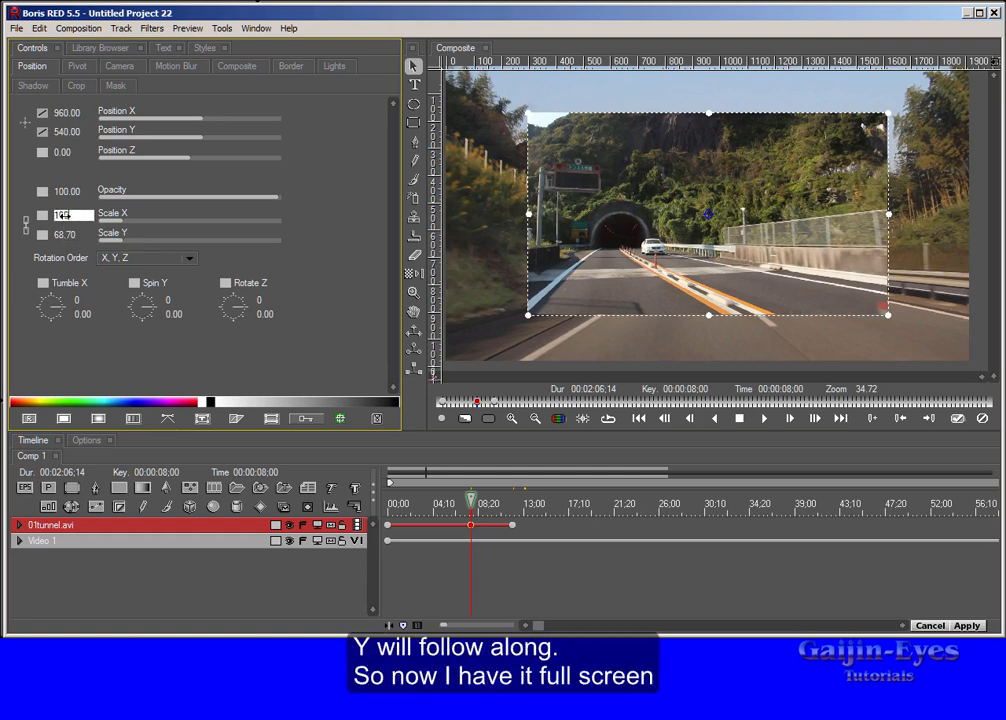
text(00)
key(Return)
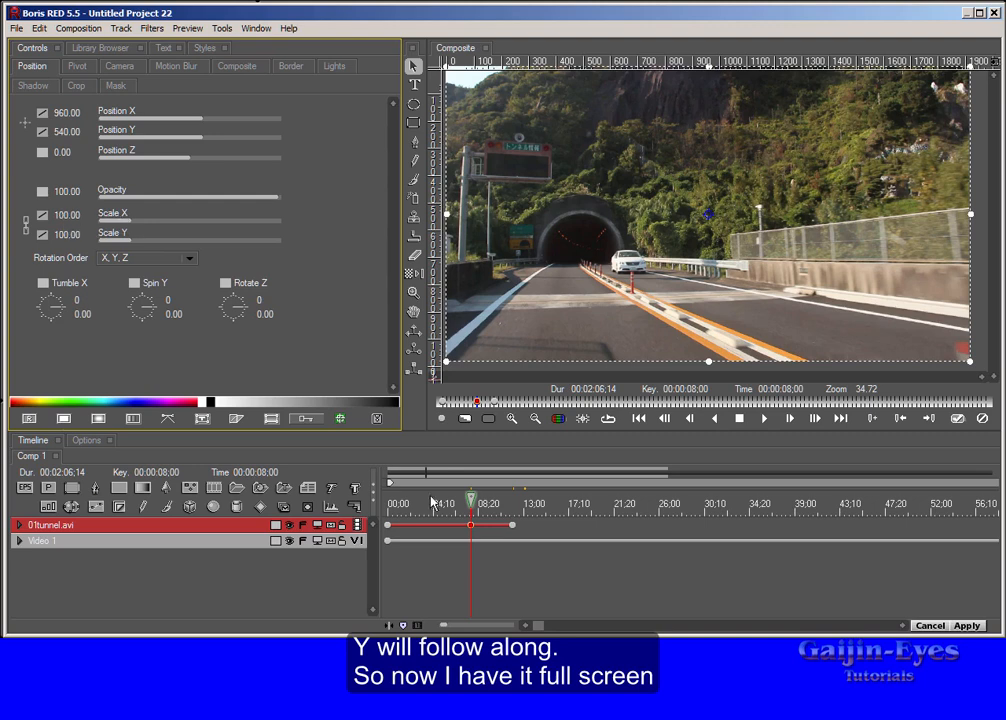
drag(472, 503, 472, 531)
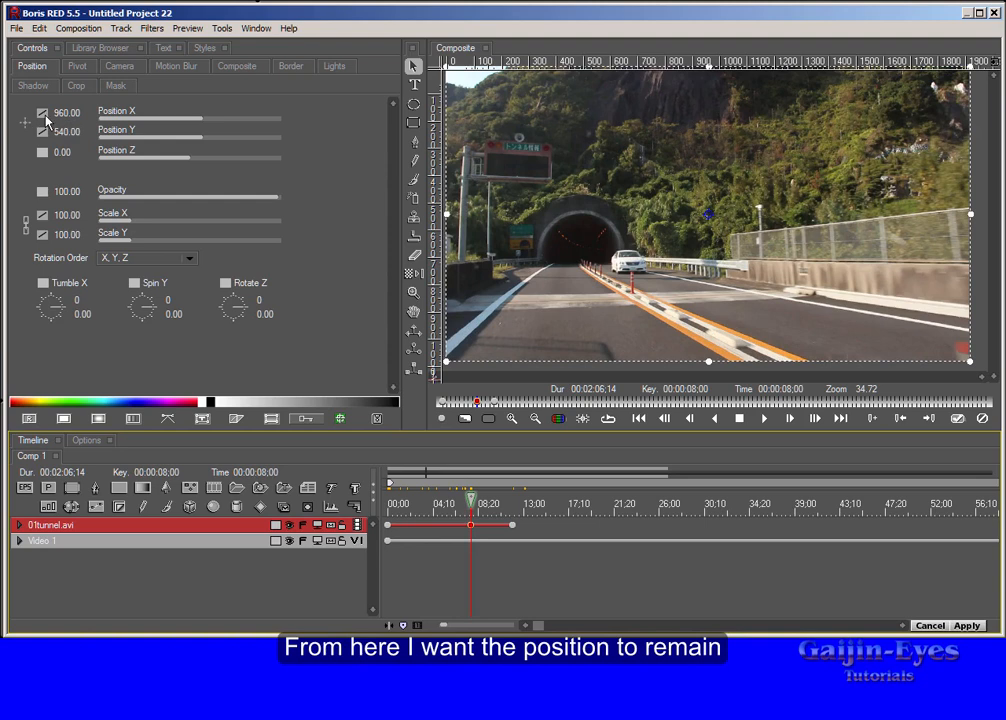
Step: Set the interpolation of Position X, Position Y and Scale X and Y to Hold at the 8-second keyframe
click(45, 118)
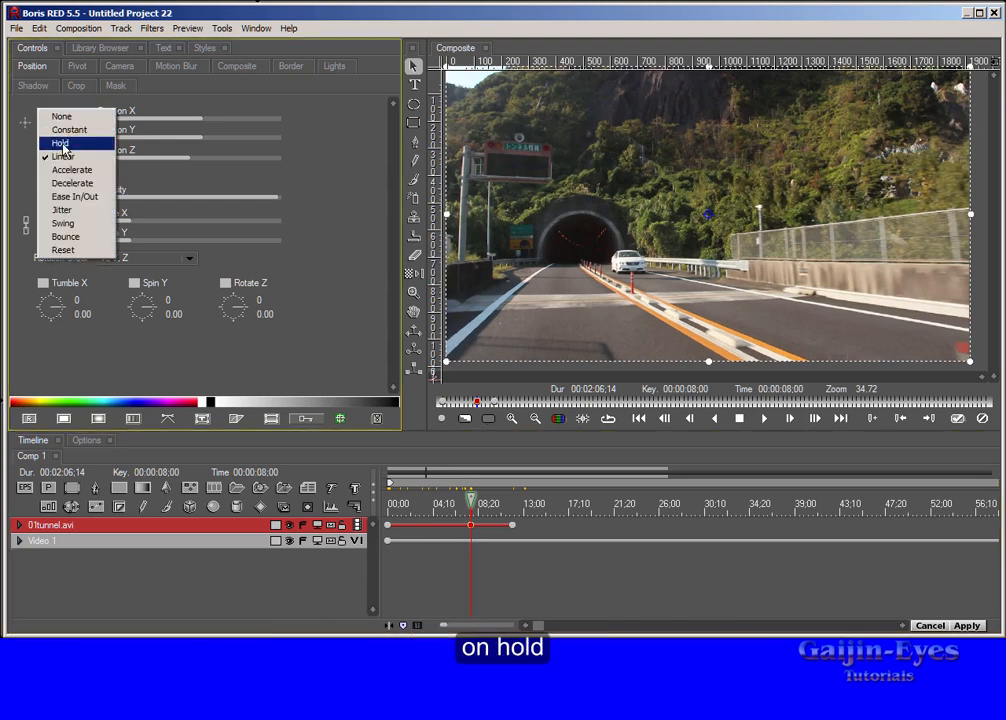
click(45, 143)
click(42, 136)
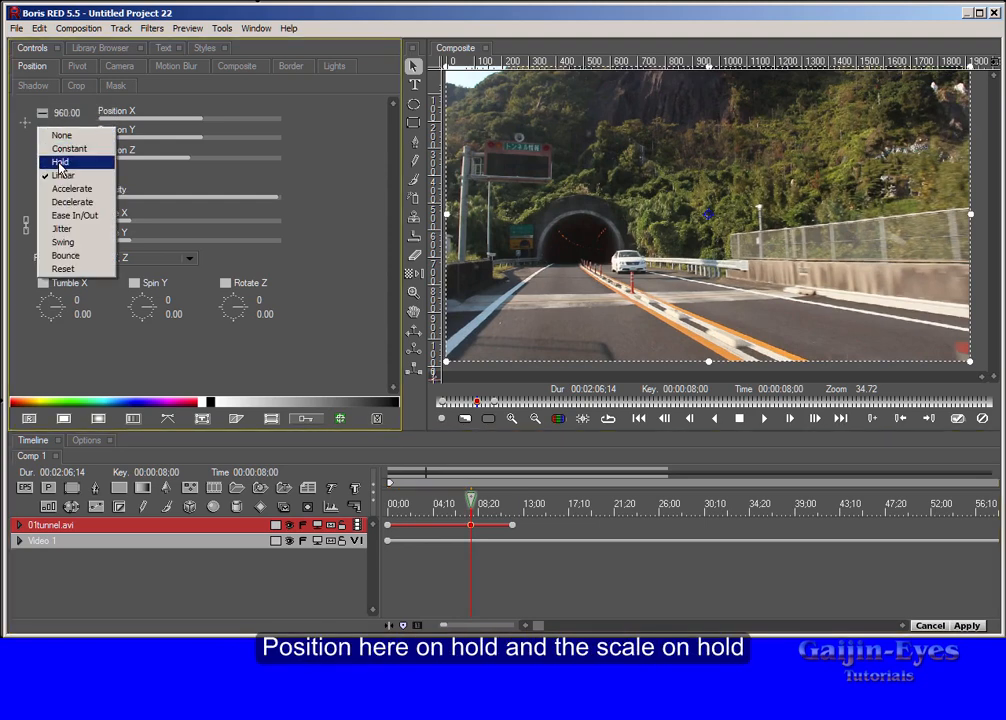
click(60, 162)
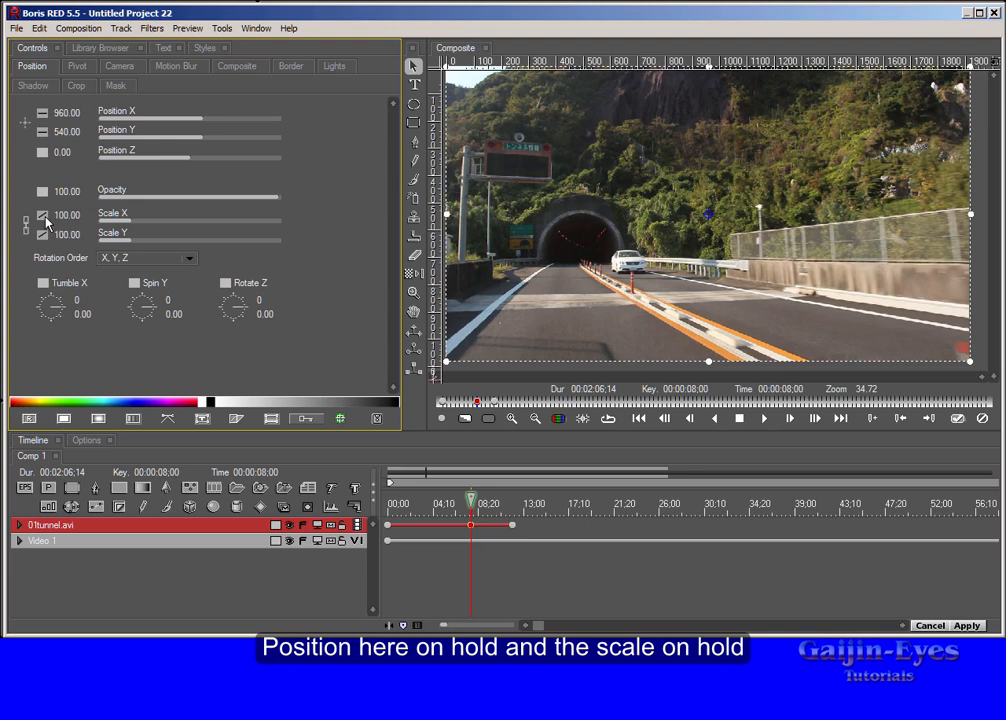
click(45, 218)
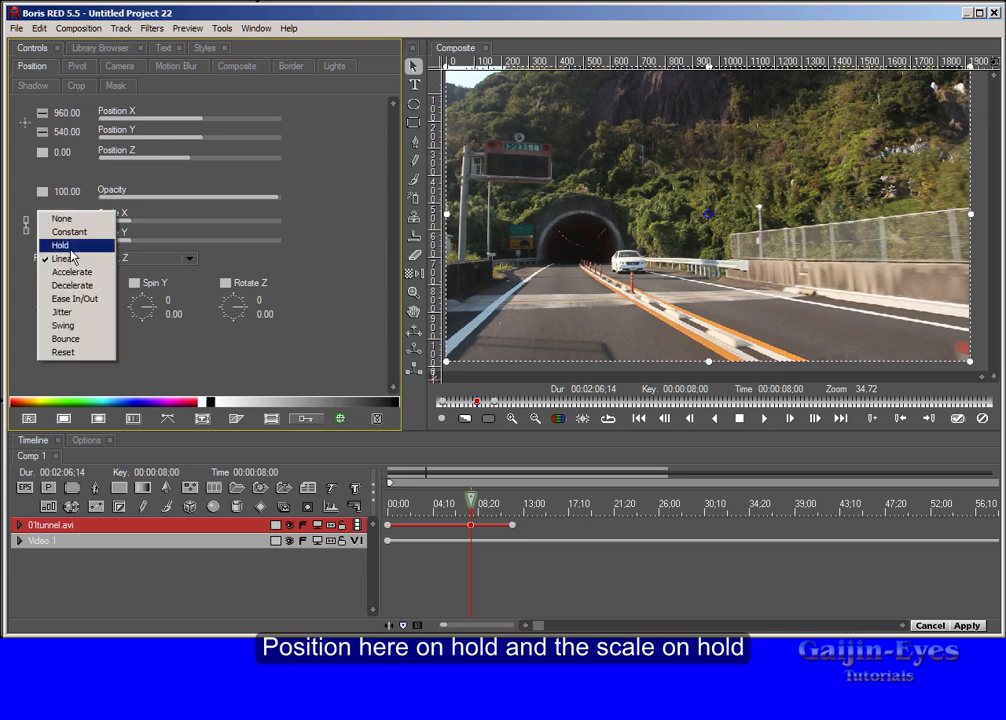
click(70, 247)
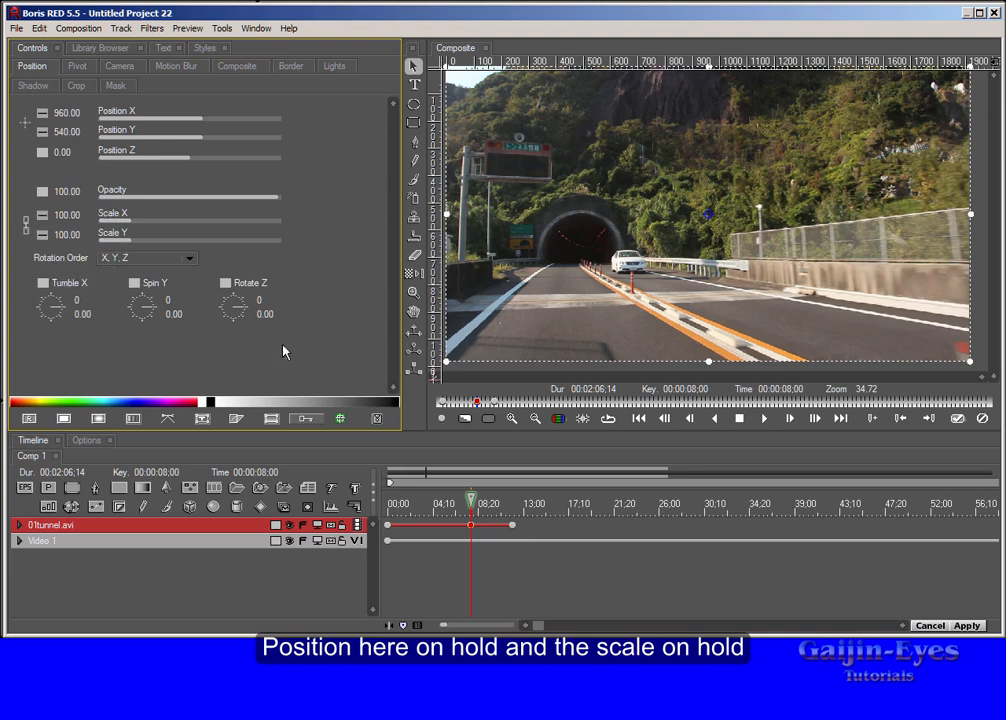
Step: Add a keyframe at 00:00:09;00 on the 01tunnel.avi track and set its Opacity interpolation to Linear
click(250, 472)
text(9;)
text(00)
key(Return)
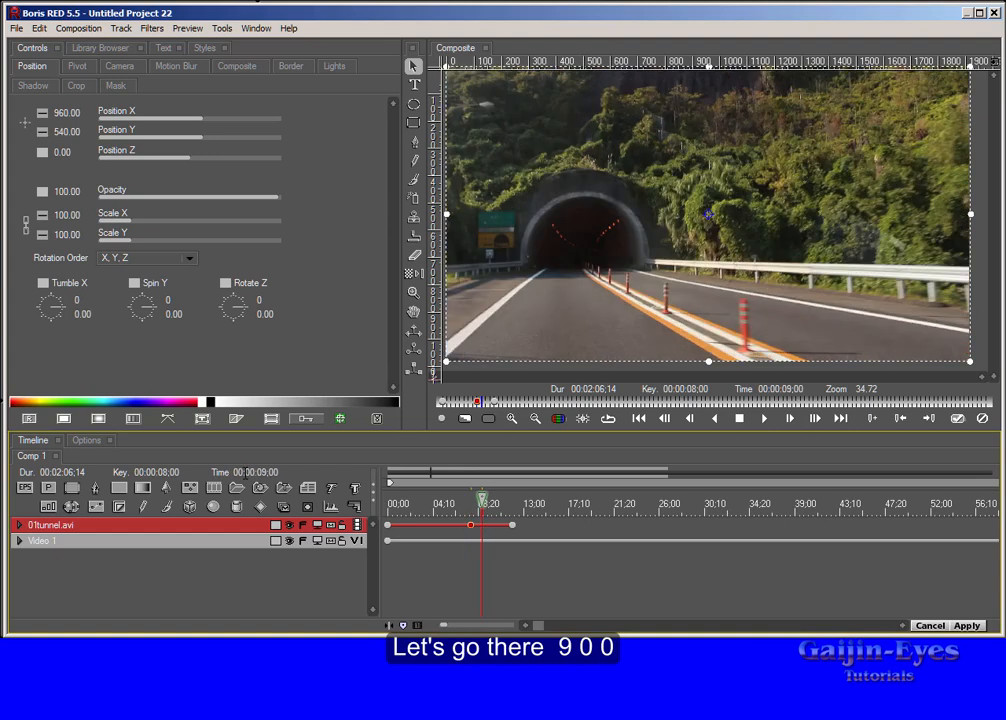
key(ctrl+n)
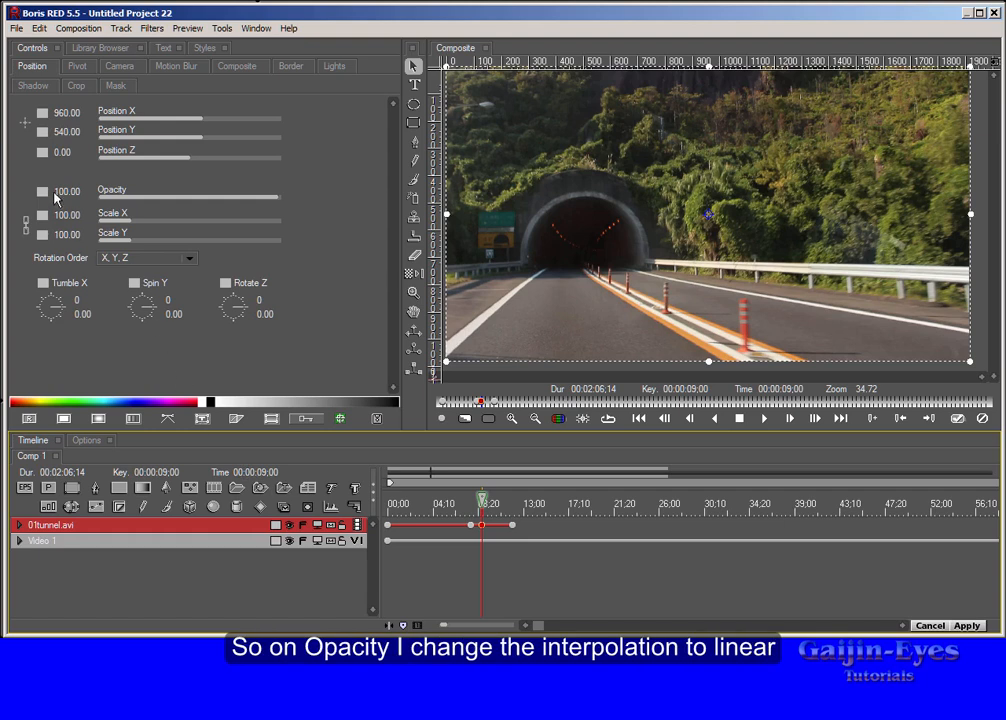
right_click(42, 191)
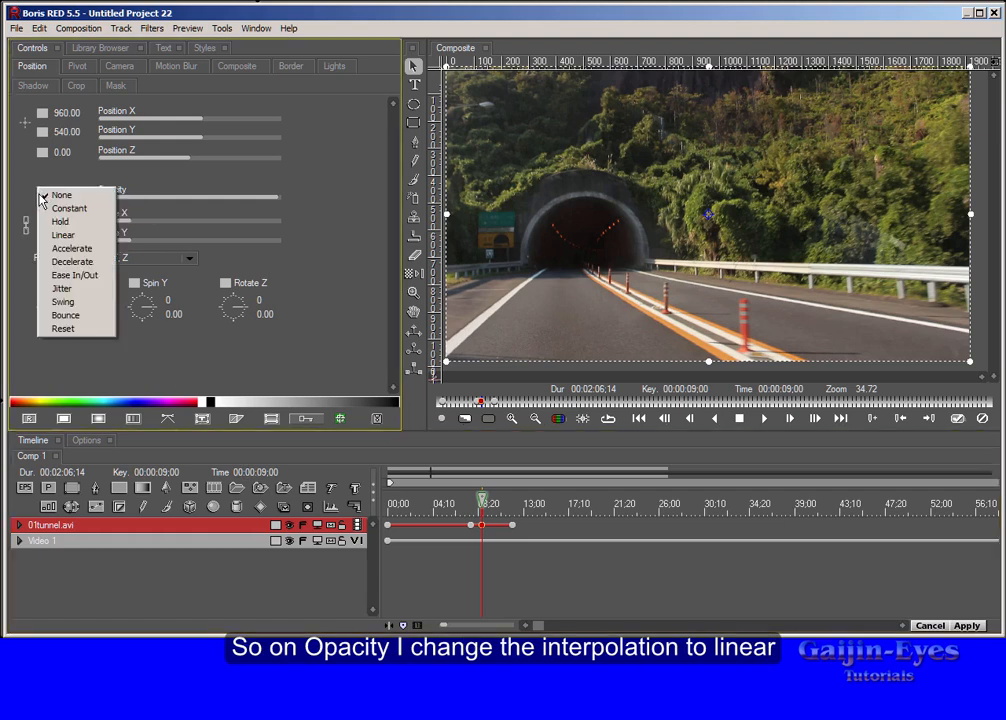
click(63, 235)
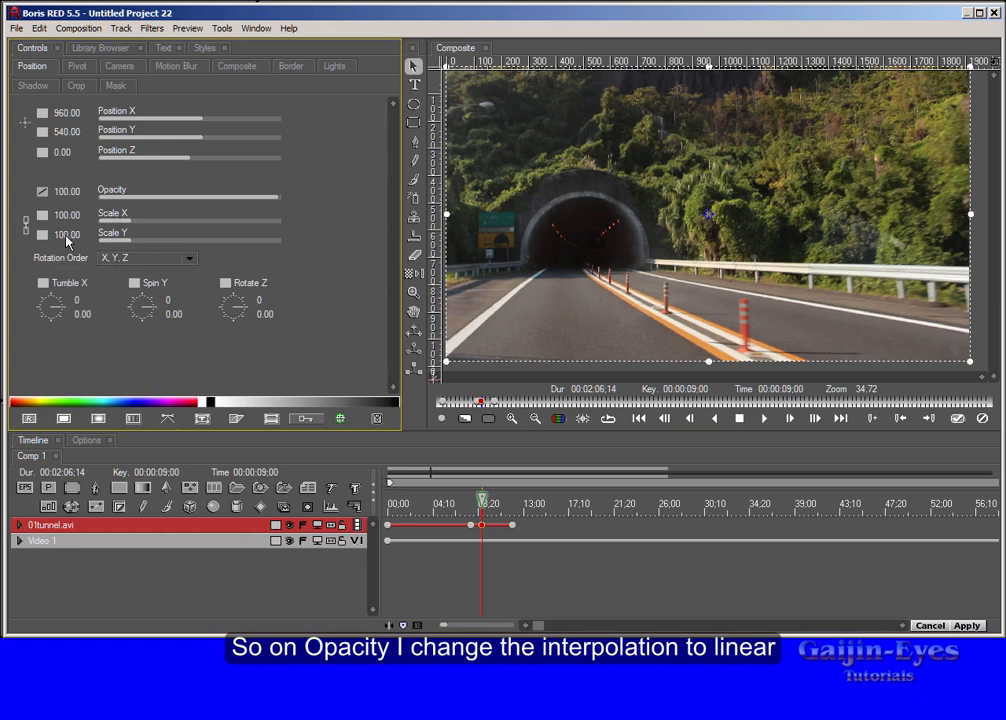
Step: Set the Opacity of the last 01tunnel.avi keyframe to 0 and scrub through the fade
click(512, 526)
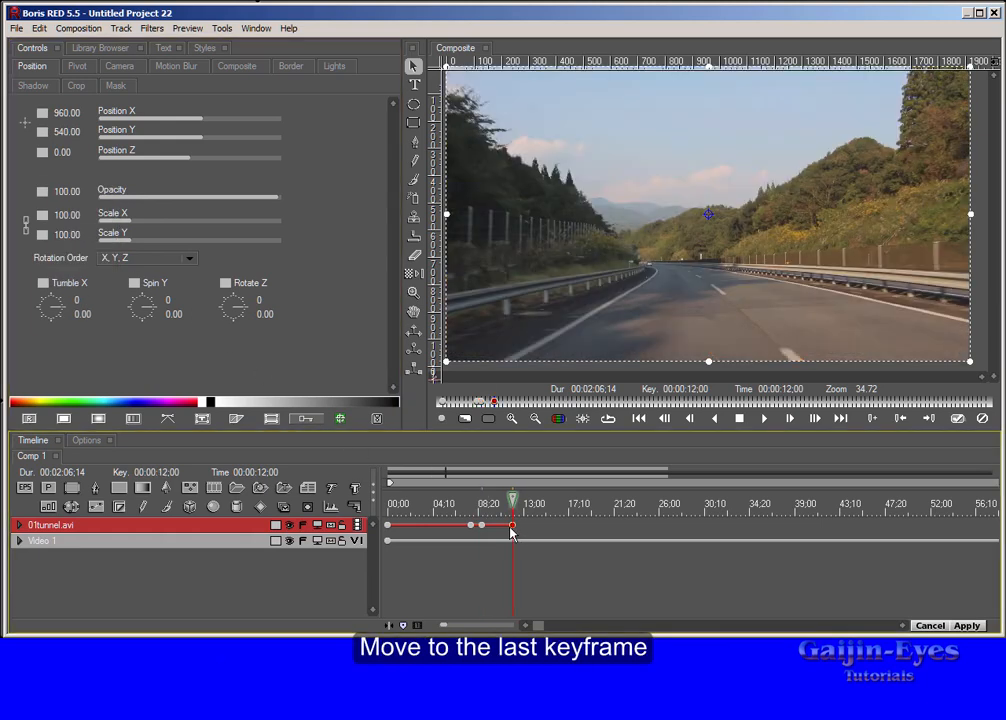
click(64, 192)
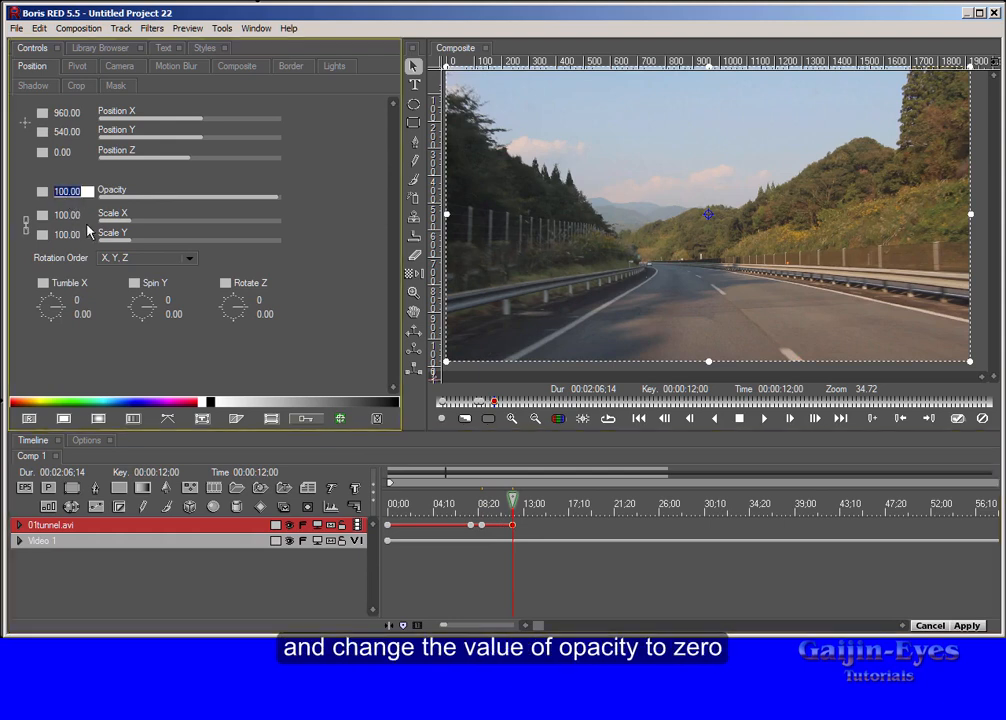
text(0)
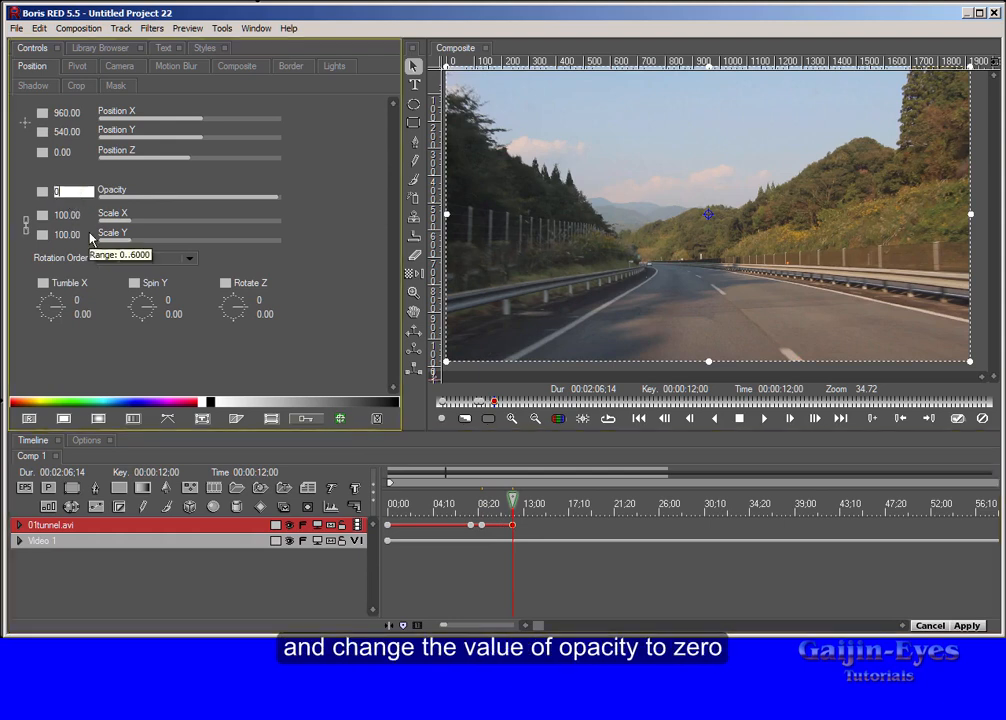
key(Return)
click(514, 503)
mouse_move(514, 501)
mouse_down()
mouse_move(469, 527)
mouse_move(504, 513)
mouse_up()
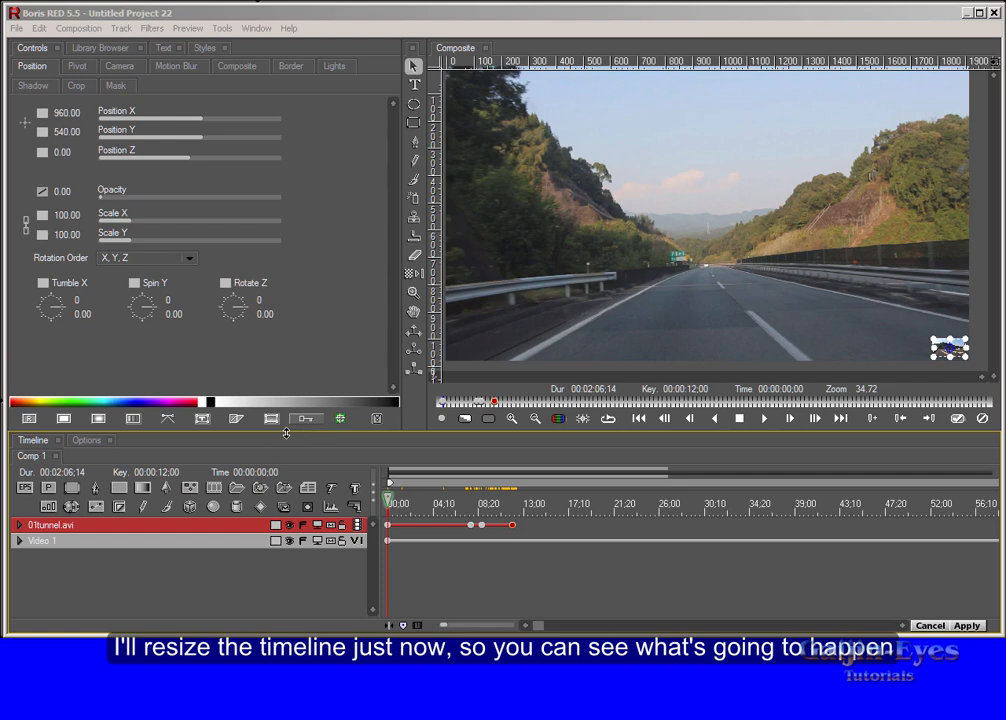
Step: Enlarge the timeline area and duplicate the 01tunnel.avi track 16 times
drag(286, 432, 310, 147)
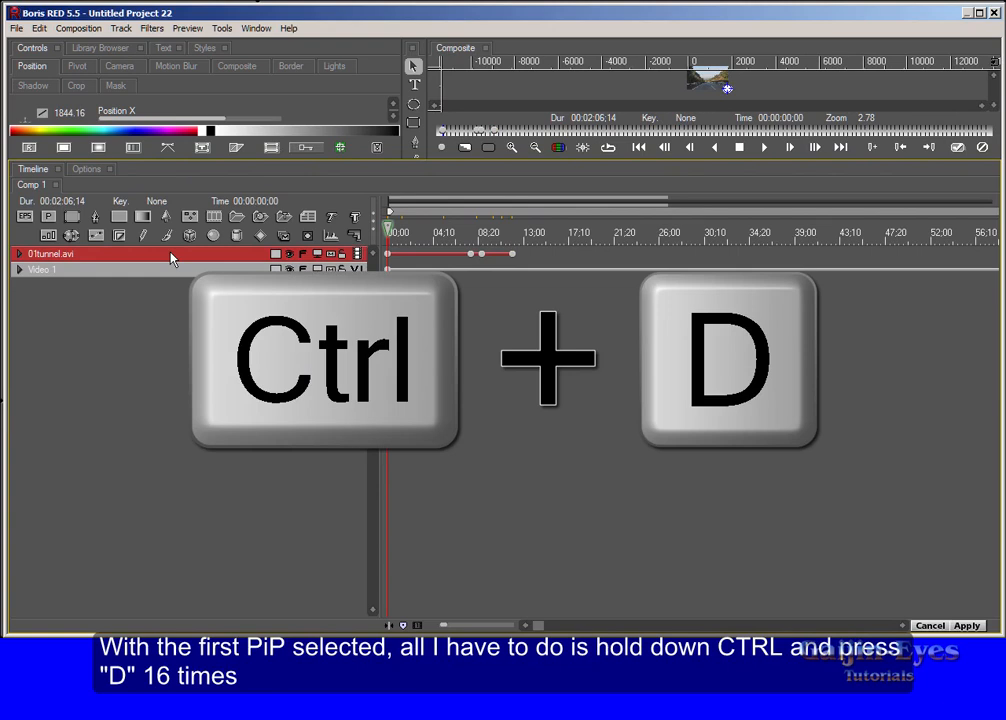
key(ctrl+d)
key(ctrl+d)
key(ctrl+d)
key(ctrl+d)
key(ctrl+d)
key(ctrl+d)
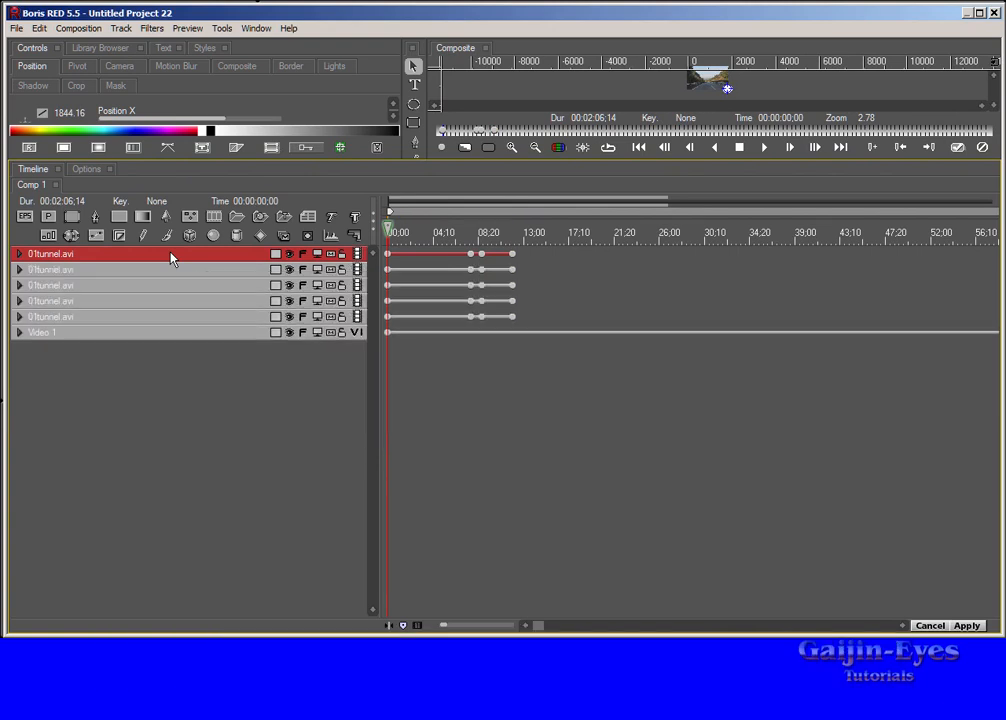
key(ctrl+d)
key(ctrl+d)
key(ctrl+d)
key(ctrl+d)
key(ctrl+d)
key(ctrl+d)
key(ctrl+d)
key(ctrl+d)
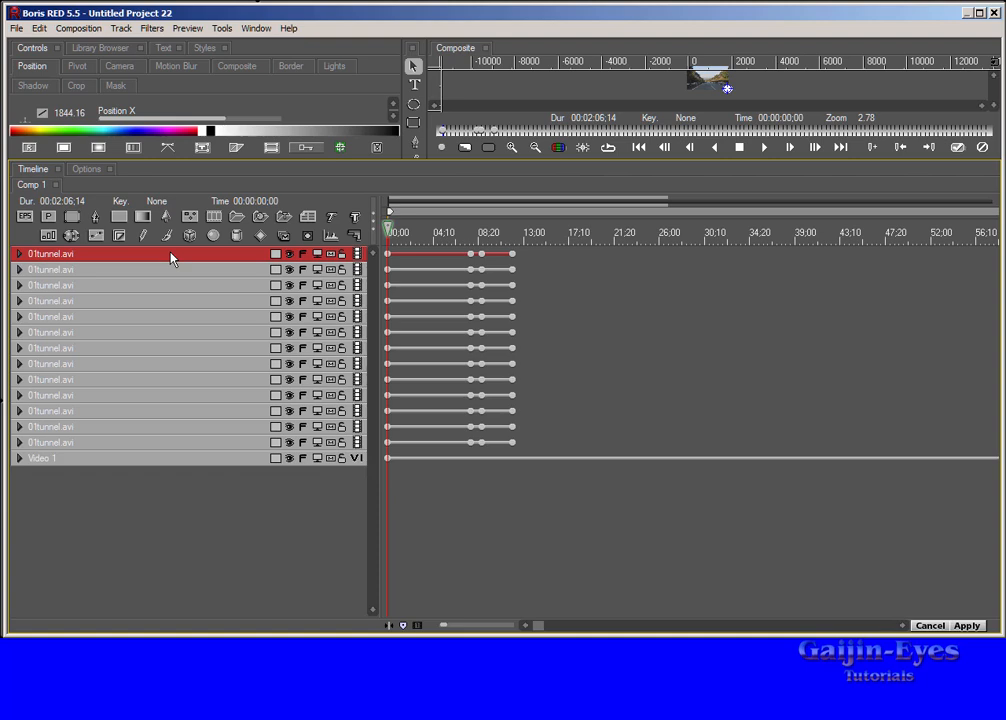
key(ctrl+d)
key(ctrl+d)
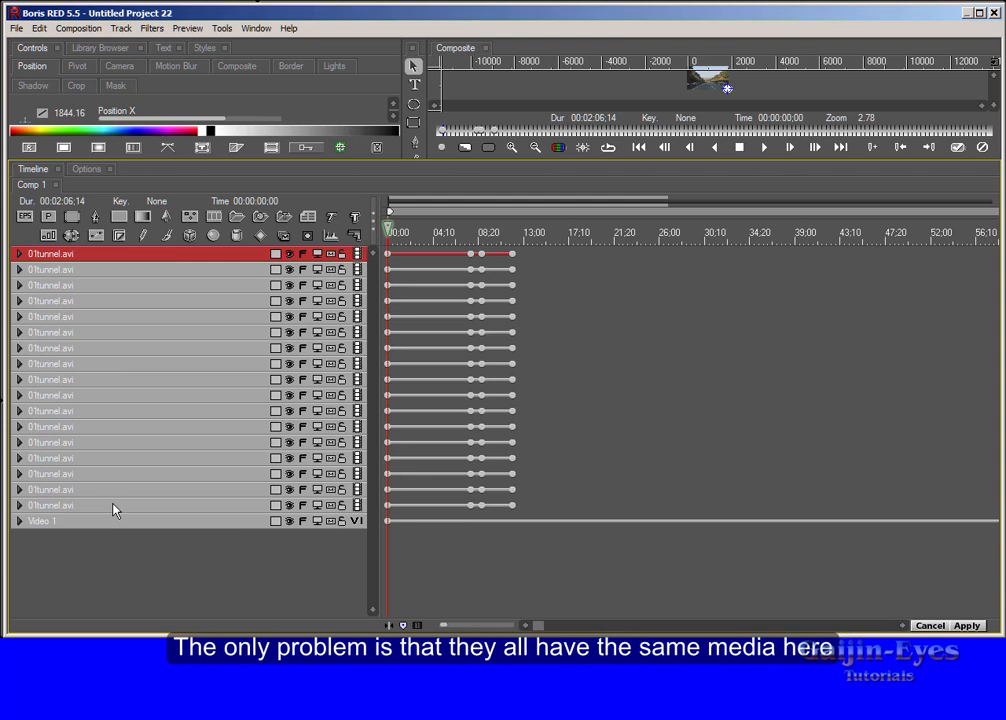
Step: Replace the media of the second and third tracks above Video 1 with 02sign.avi and 03hill.avi
click(359, 490)
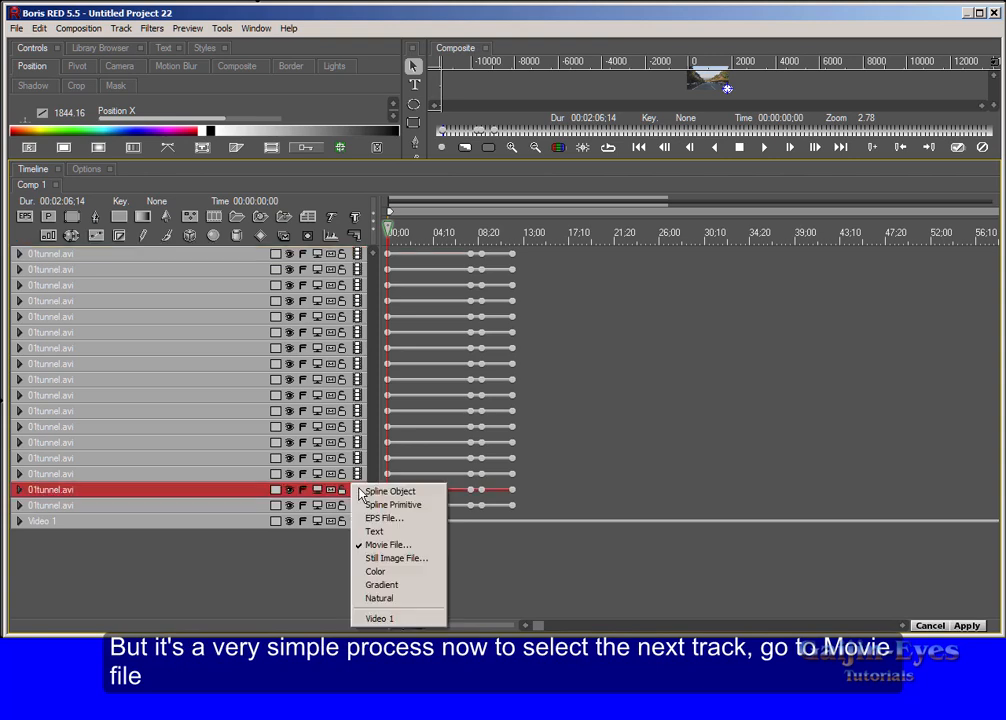
click(386, 546)
click(350, 156)
double_click(350, 156)
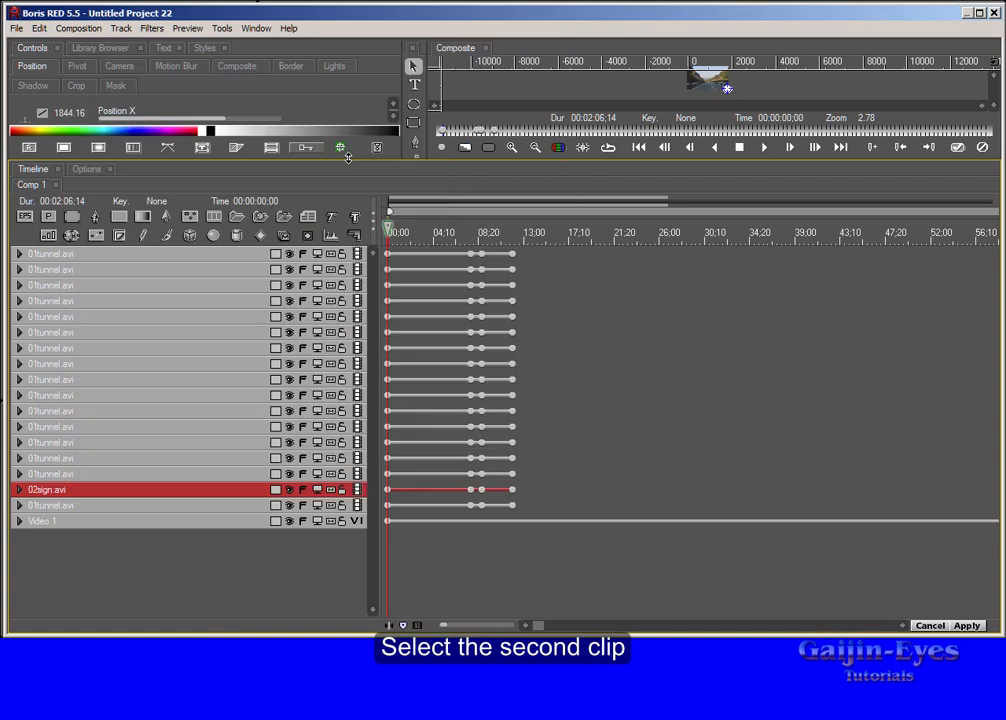
click(358, 478)
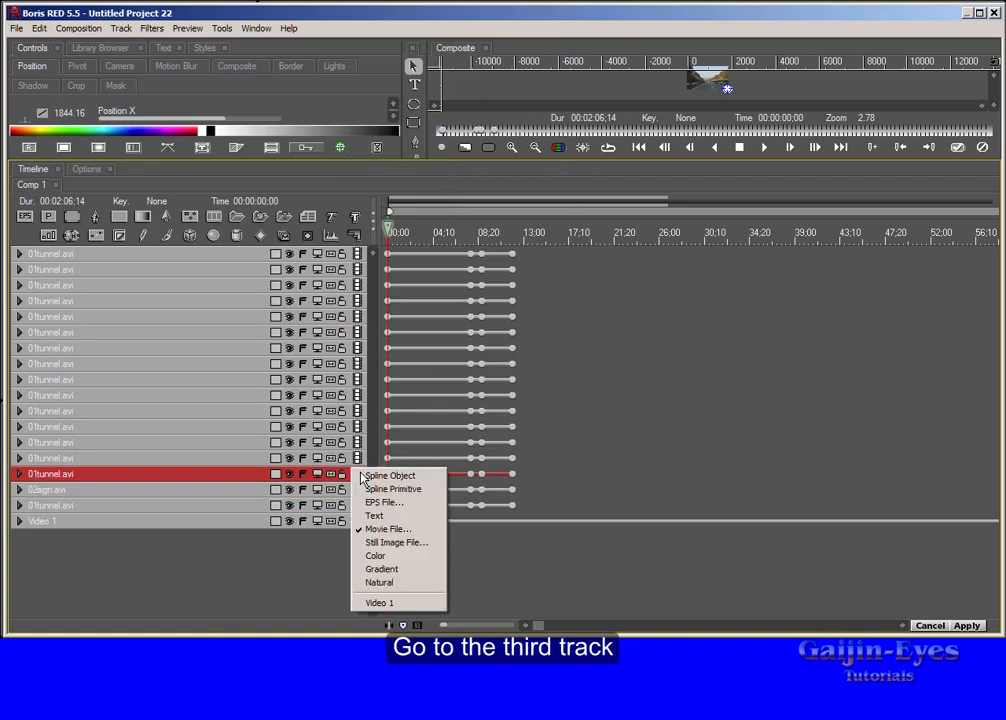
click(380, 530)
double_click(350, 171)
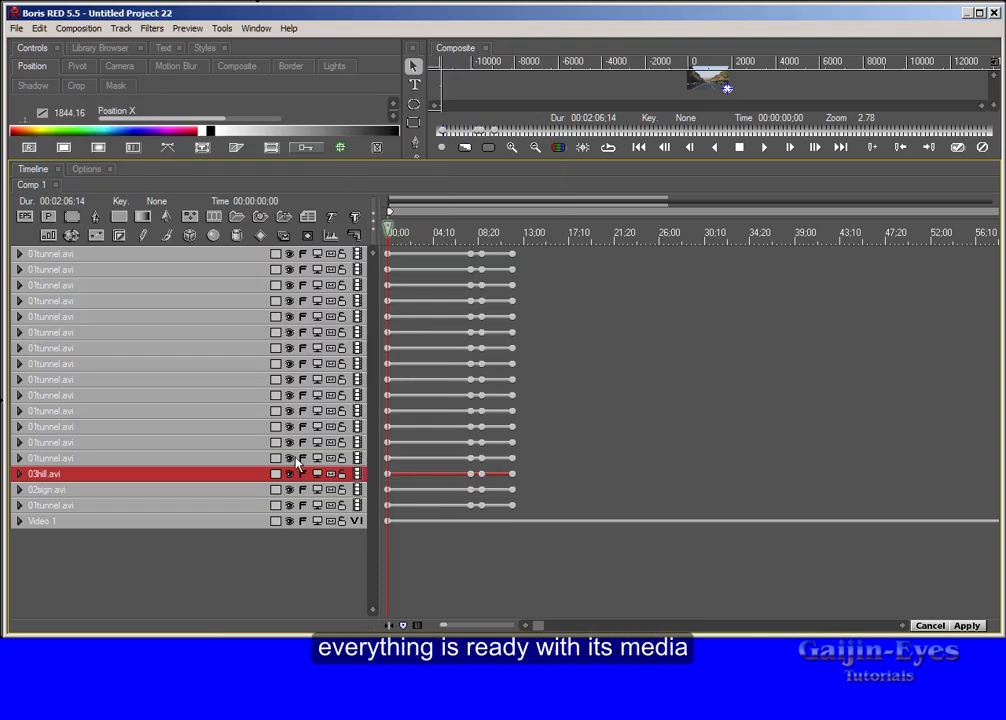
Step: Replace the media of the fourth, fifth and sixth tracks above Video 1 with 04viaduct.avi, 05into.avi and 06outof.avi
click(319, 459)
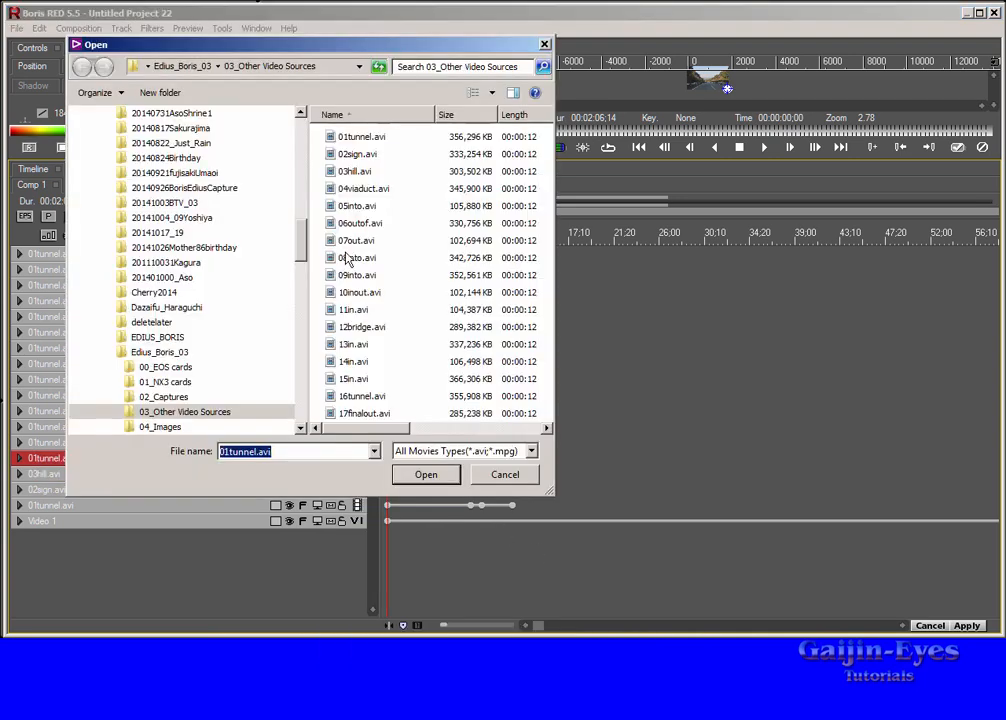
double_click(363, 189)
click(357, 442)
click(376, 498)
double_click(357, 206)
click(357, 427)
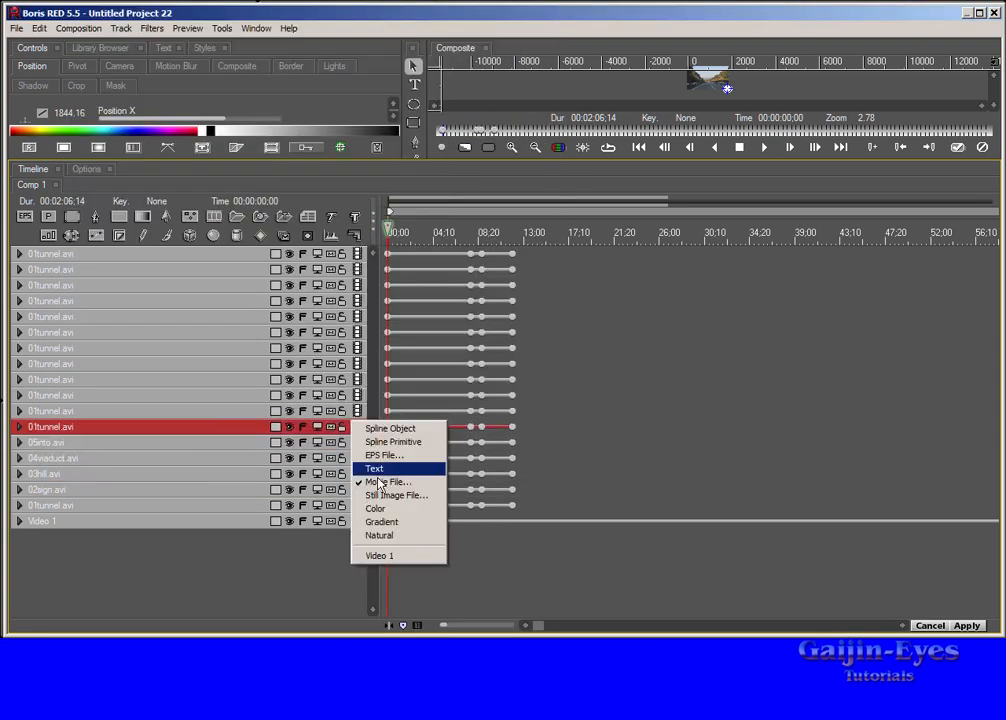
click(376, 482)
double_click(358, 223)
Step: Replace the media of the seventh to tenth tracks above Video 1 with 07out.avi, 08into.avi, 09into.avi and 10inout.avi
click(357, 411)
click(376, 450)
double_click(357, 258)
click(357, 380)
click(376, 434)
double_click(348, 277)
click(357, 364)
click(376, 419)
double_click(357, 293)
Step: Replace the media of the eleventh to thirteenth tracks above Video 1 with 11in.avi, 12bridge.avi and 13in.avi
double_click(350, 310)
click(357, 332)
click(376, 388)
double_click(352, 328)
click(357, 317)
click(374, 372)
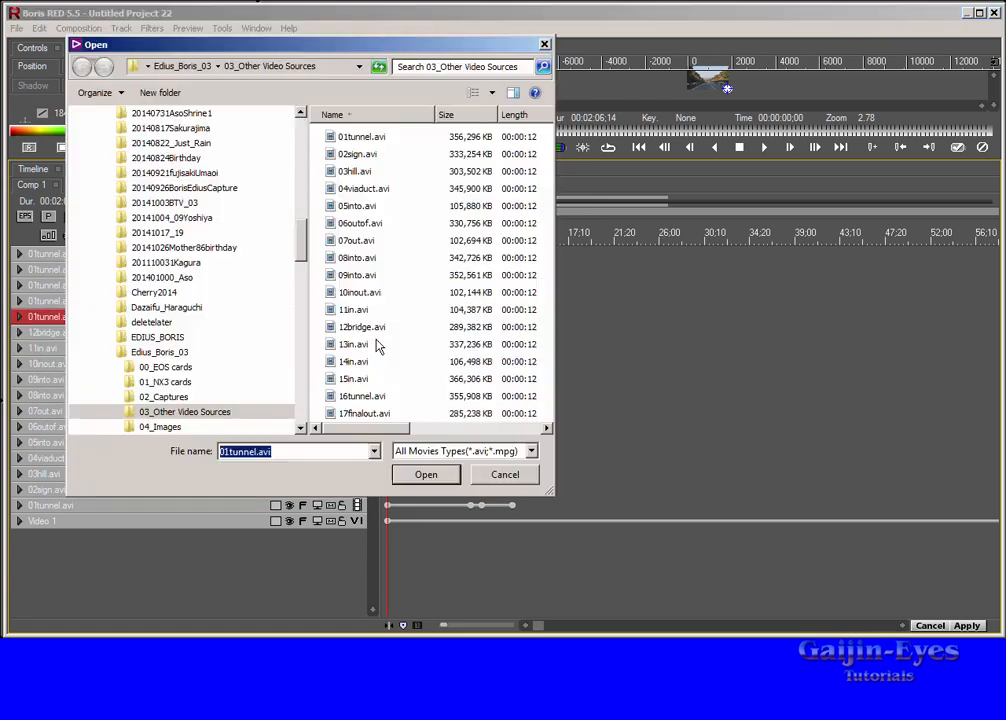
double_click(353, 345)
Step: Replace the media of the four uppermost duplicate tracks, in ascending order, with 14in.avi, 15in.avi, 16tunnel.avi and 17finalout.avi
click(357, 301)
click(357, 285)
click(376, 341)
double_click(352, 378)
click(357, 269)
click(377, 325)
double_click(352, 395)
click(357, 254)
click(386, 311)
double_click(352, 411)
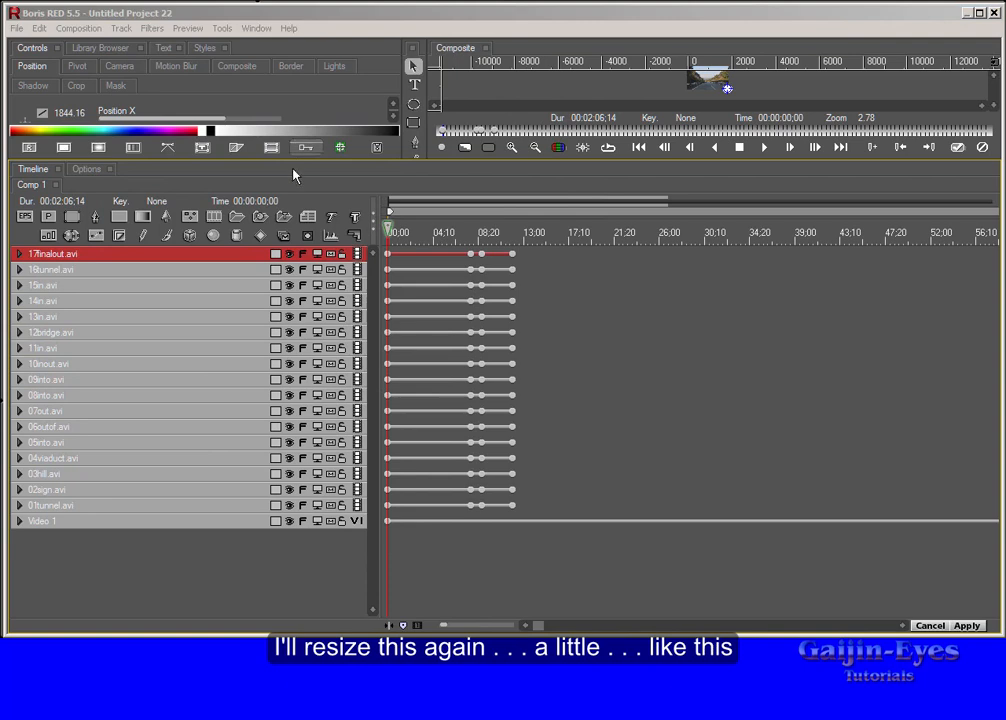
Step: Shrink the timeline area slightly and shift all 02sign.avi keyframes together so the track starts at 00:00:07;00
drag(273, 159, 262, 244)
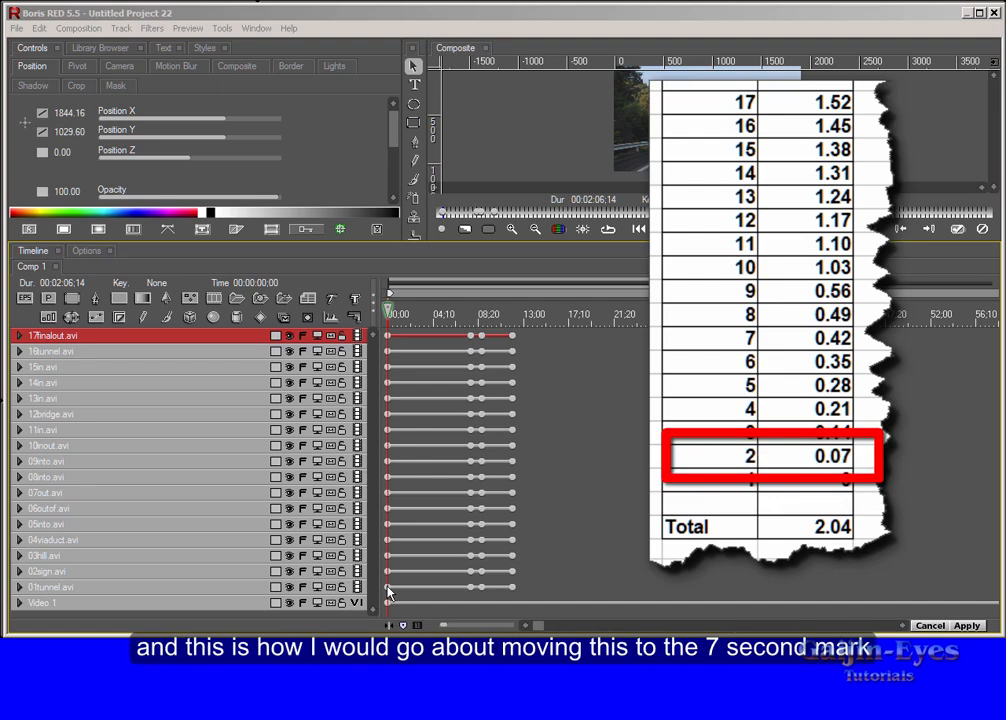
click(512, 572)
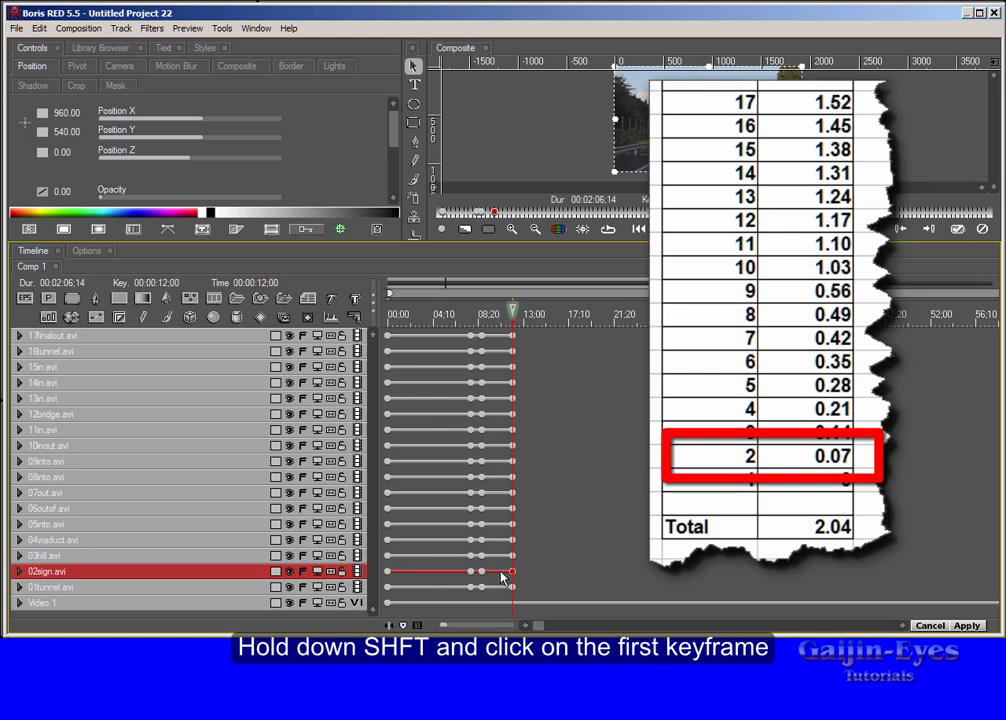
shift+click(388, 572)
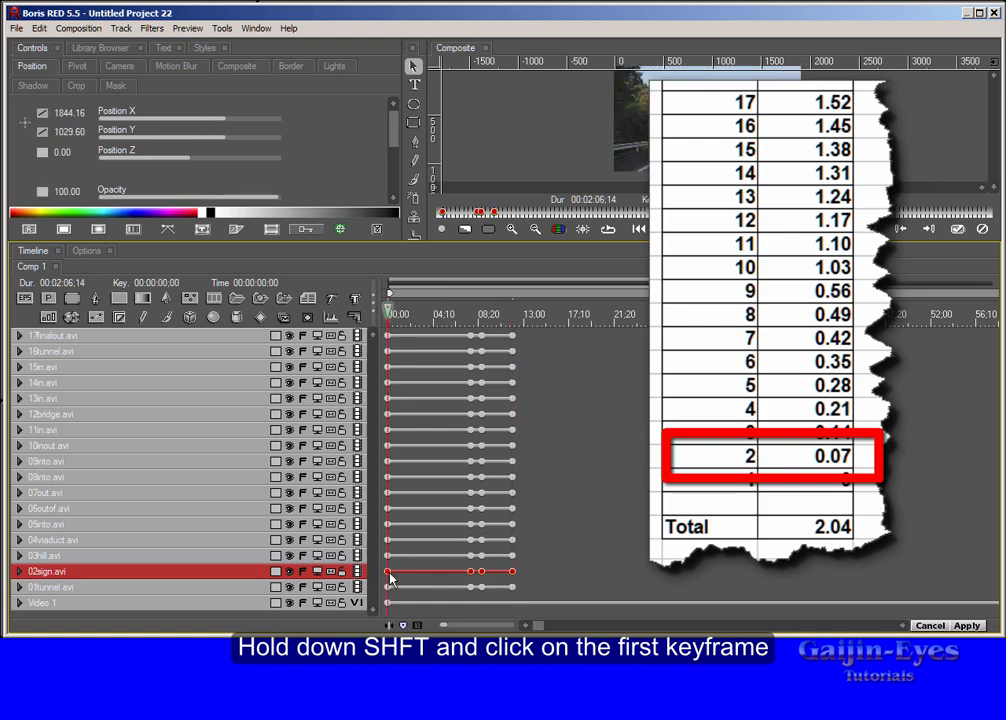
click(166, 284)
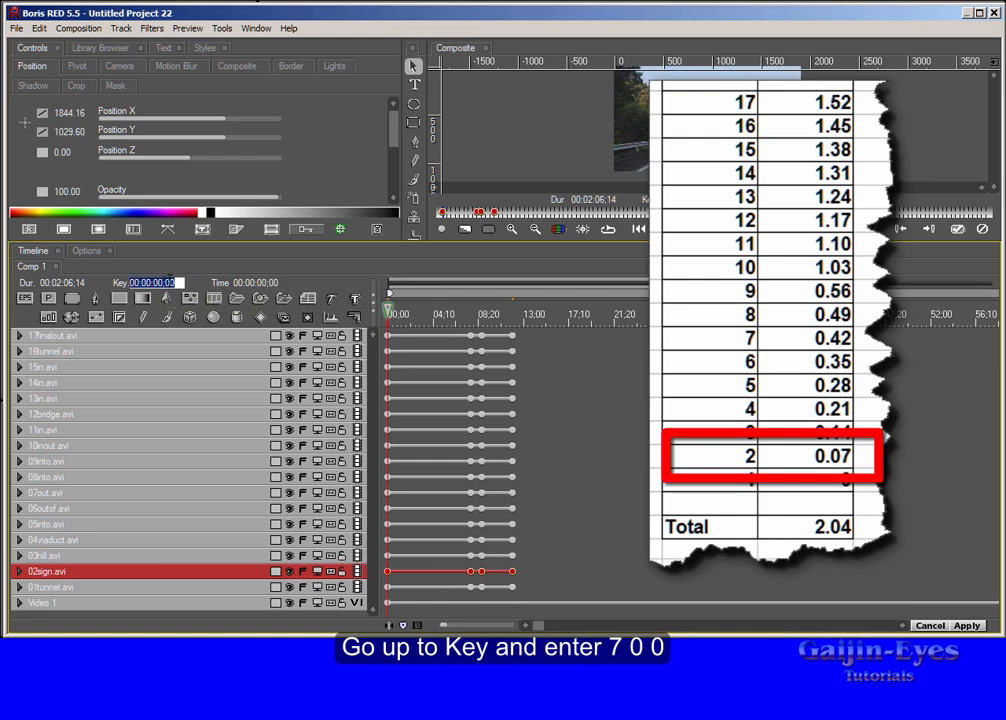
text(700)
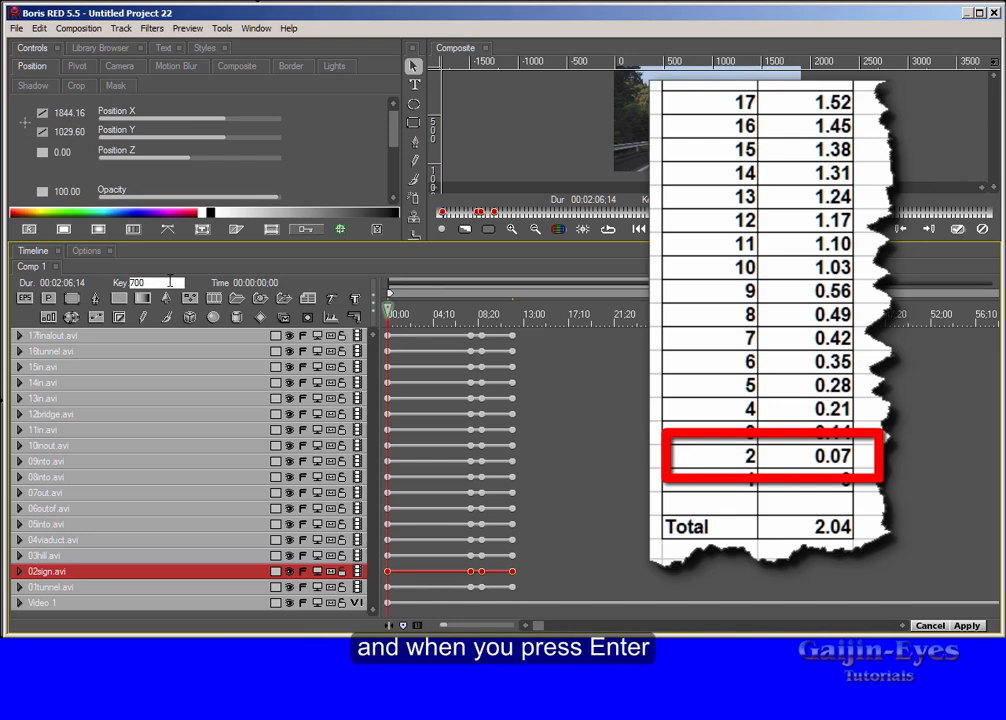
key(Return)
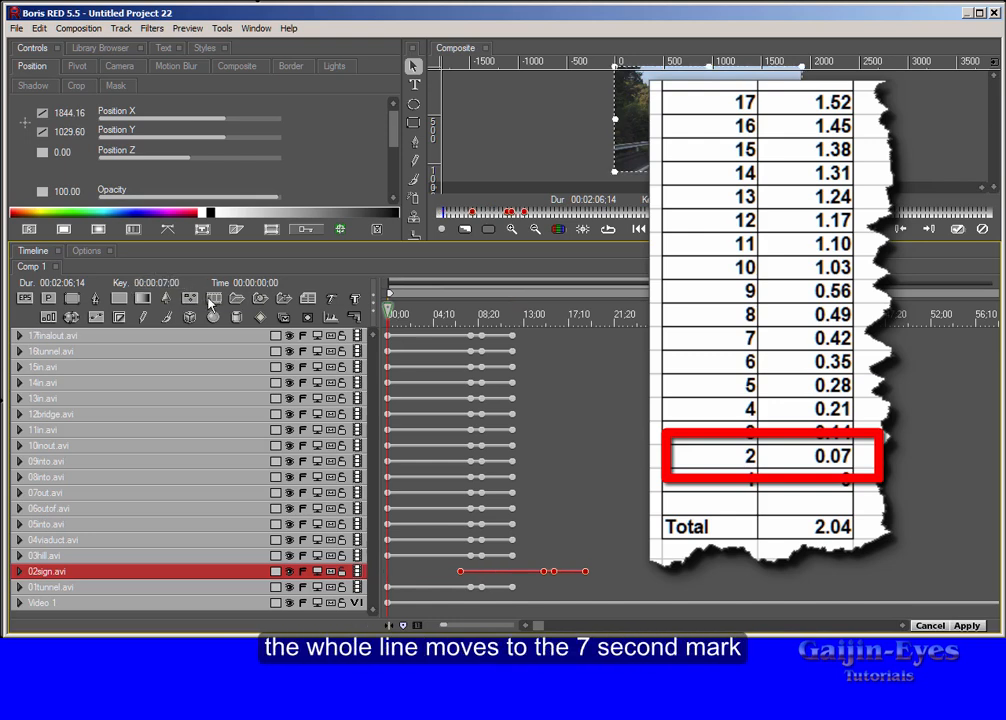
Step: Shift all 03hill.avi keyframes together so the track starts at 14 seconds
click(514, 556)
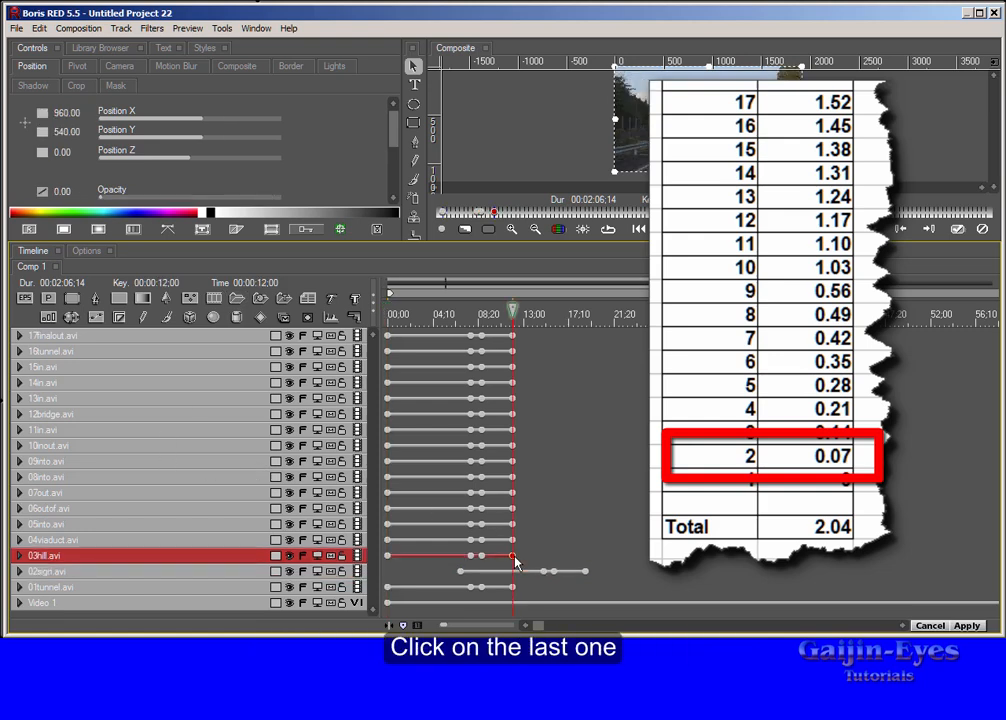
shift+click(387, 556)
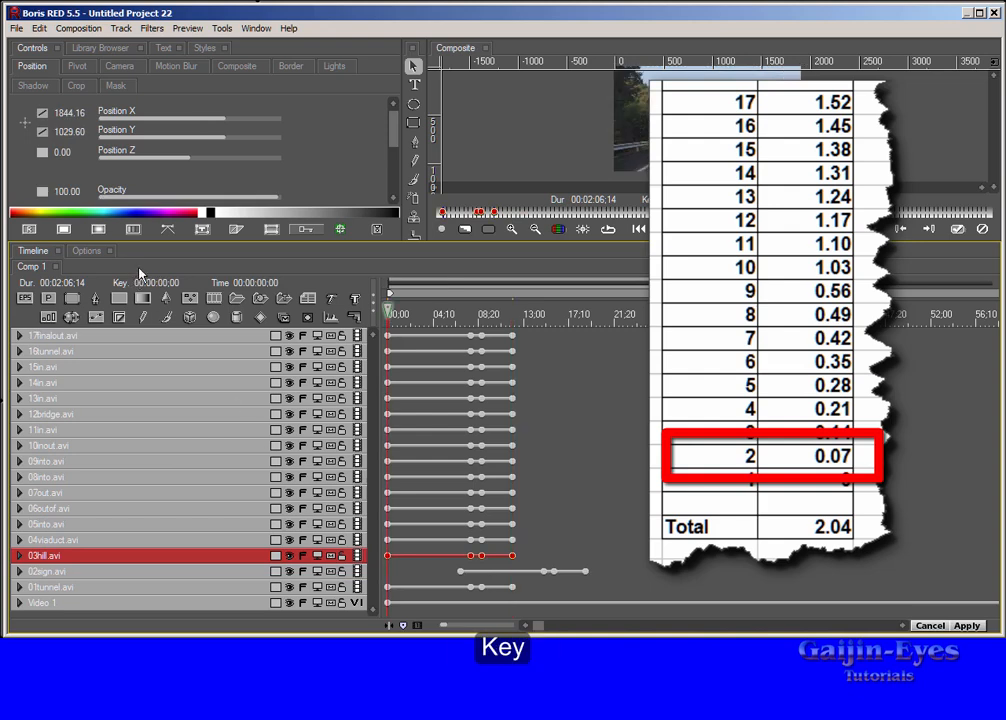
click(150, 283)
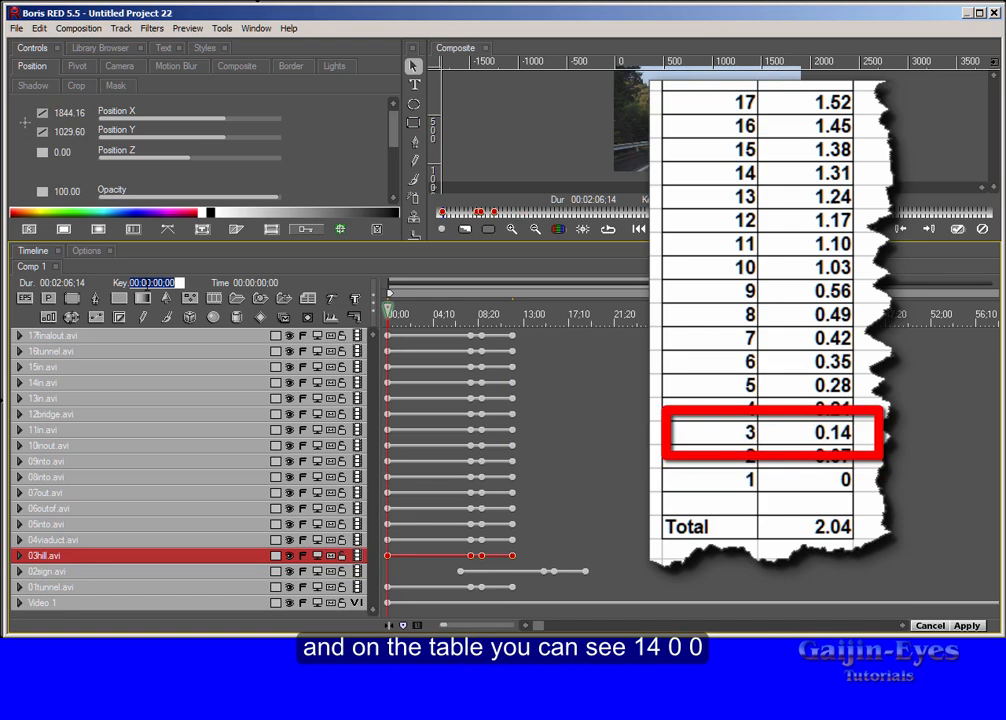
text(1400)
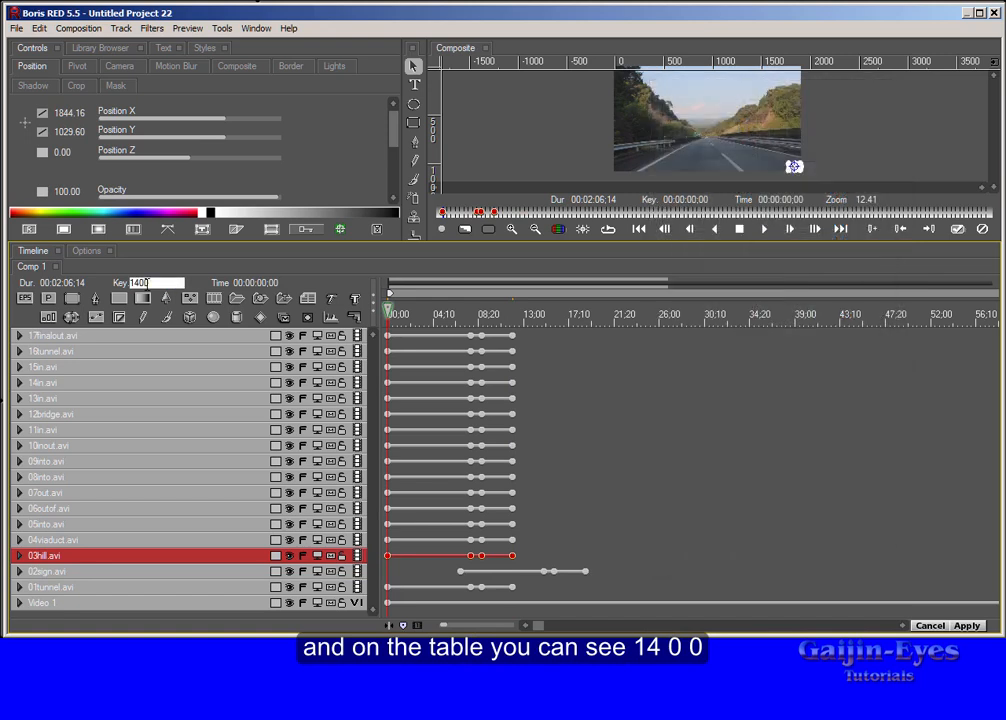
key(Return)
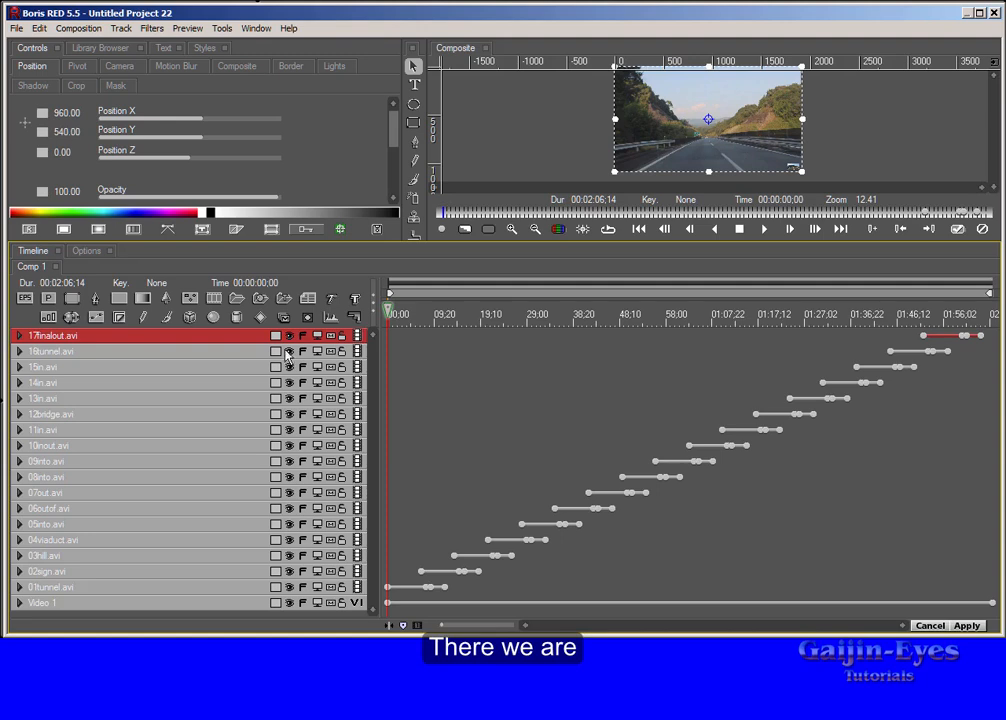
Step: Enlarge the composite preview, scrub through the staggered picture-in-picture clips and bring the Video 1 track into view
drag(314, 245, 301, 439)
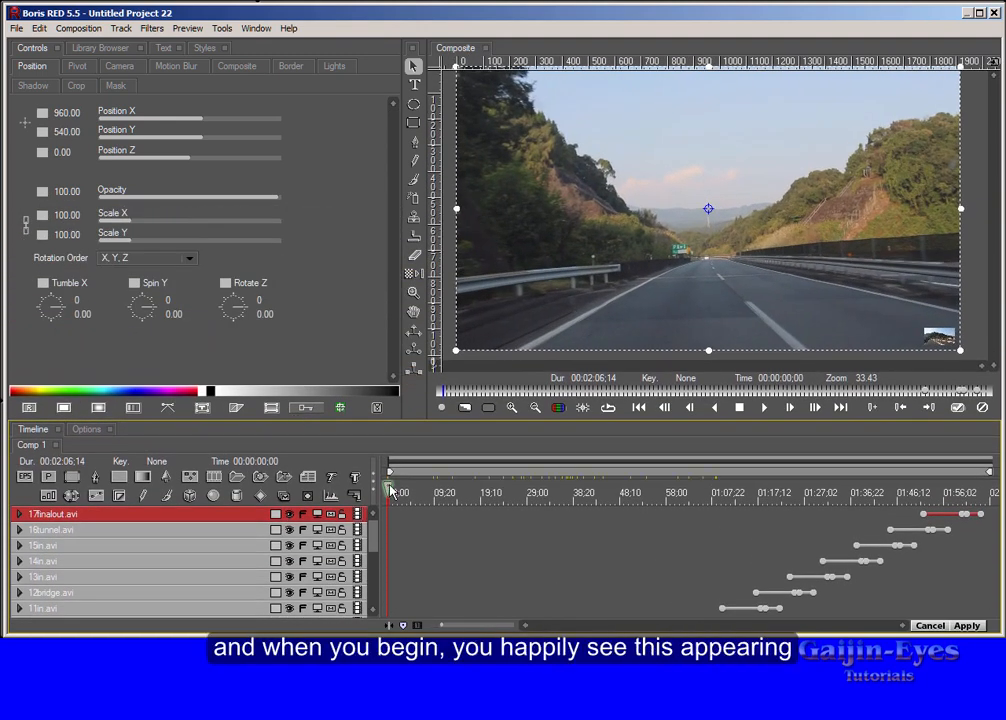
drag(392, 490, 305, 540)
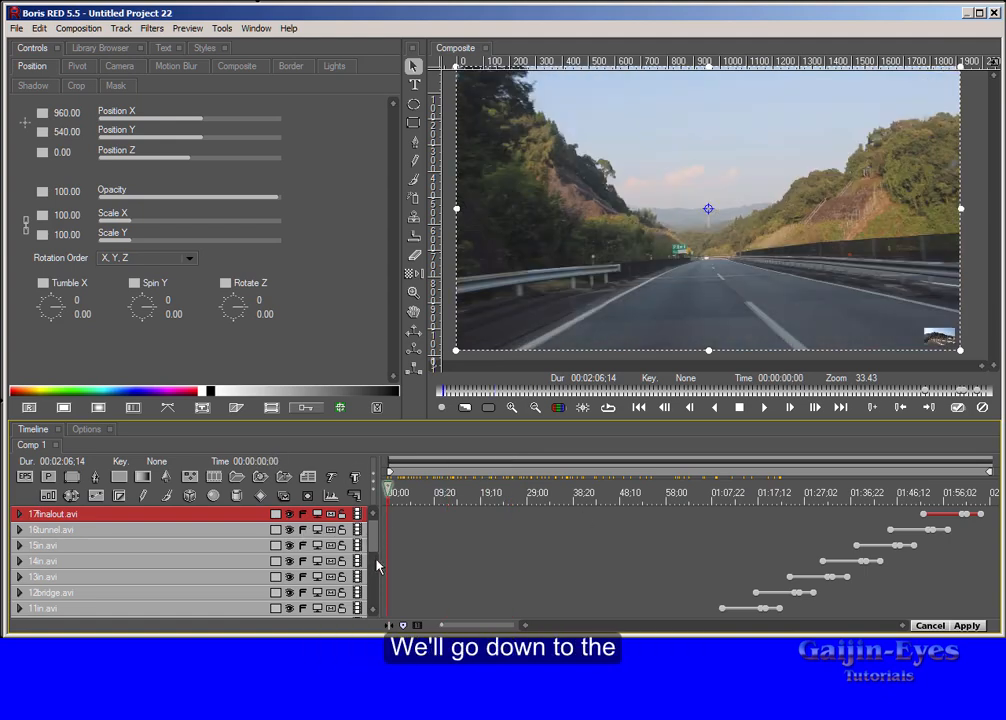
scroll(370, 611, down, 4)
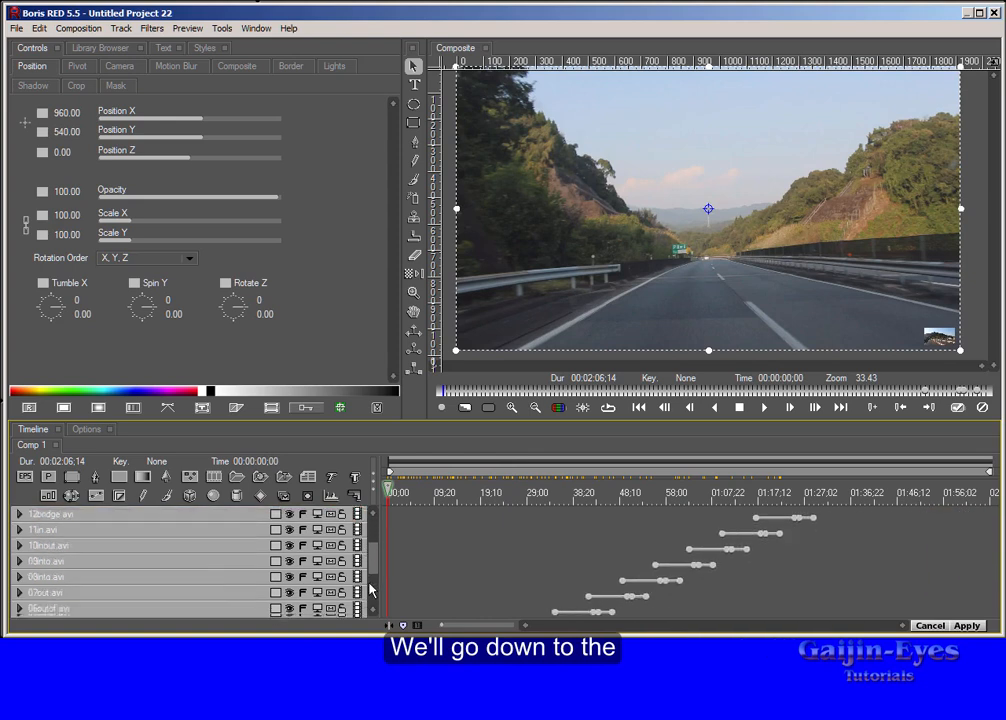
scroll(370, 617, down, 2)
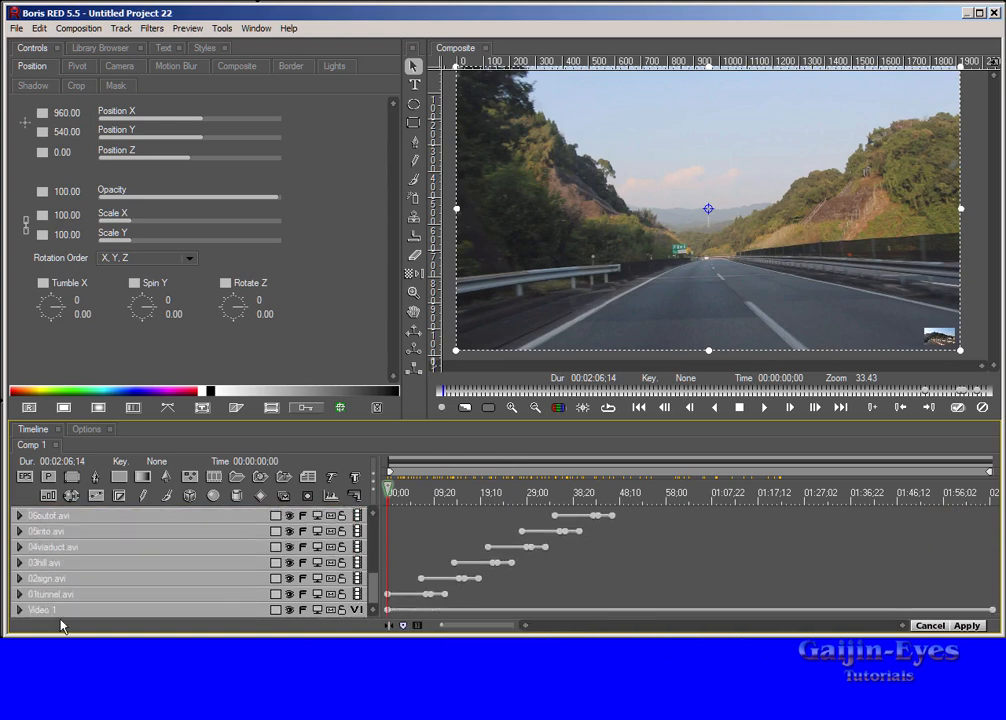
Step: Examine where the media clips sit inside the 01tunnel.avi and 02sign.avi tracks relative to their keyframes
click(130, 595)
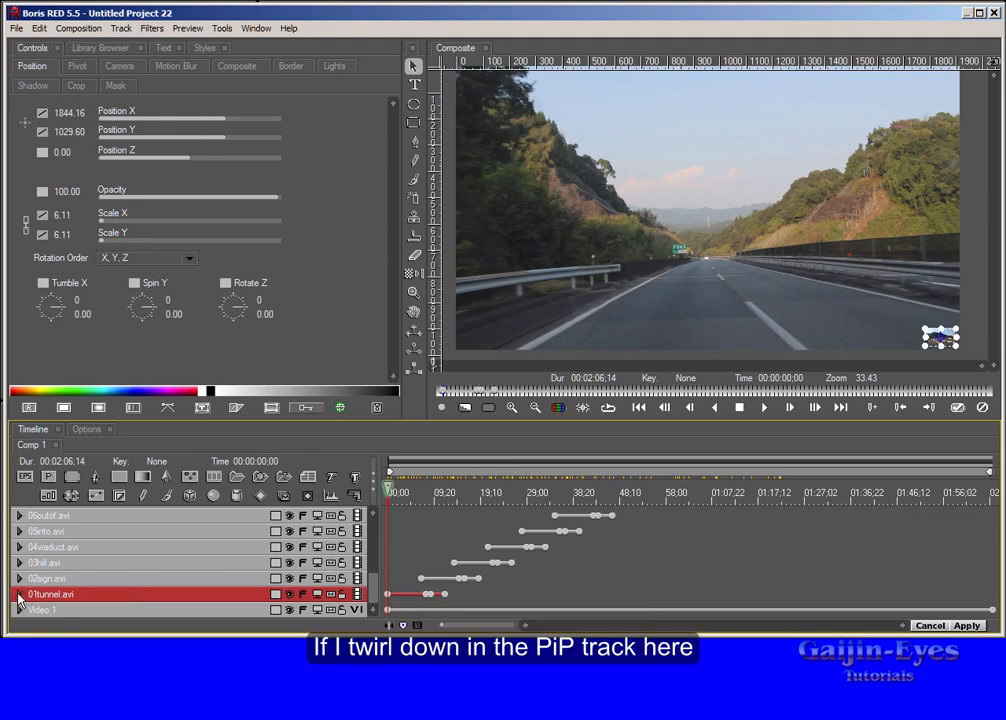
click(19, 595)
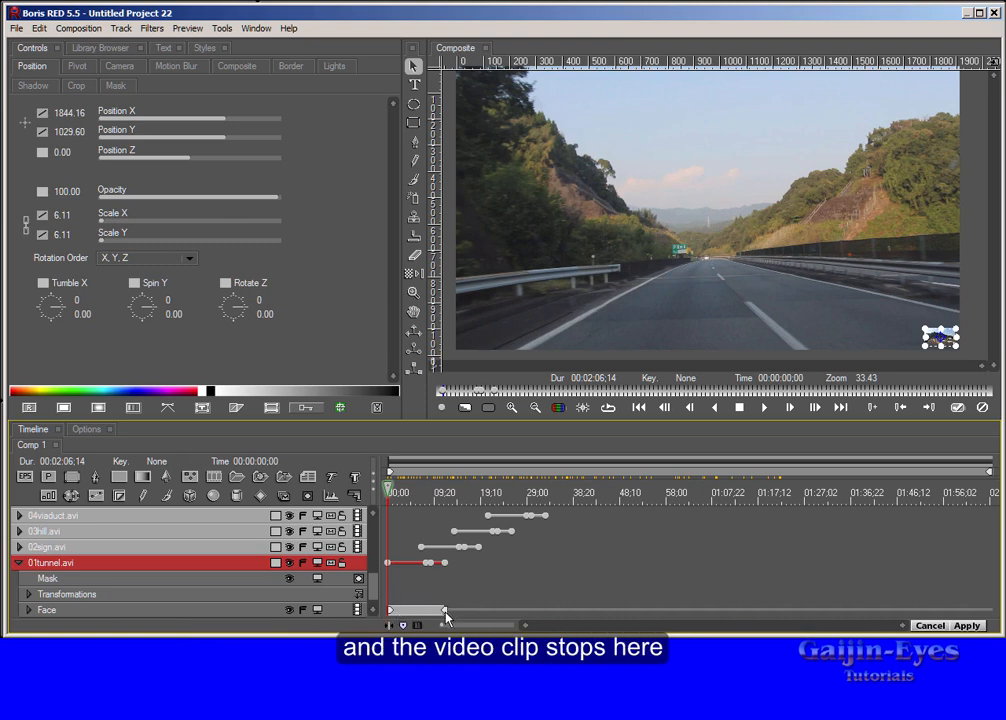
click(19, 562)
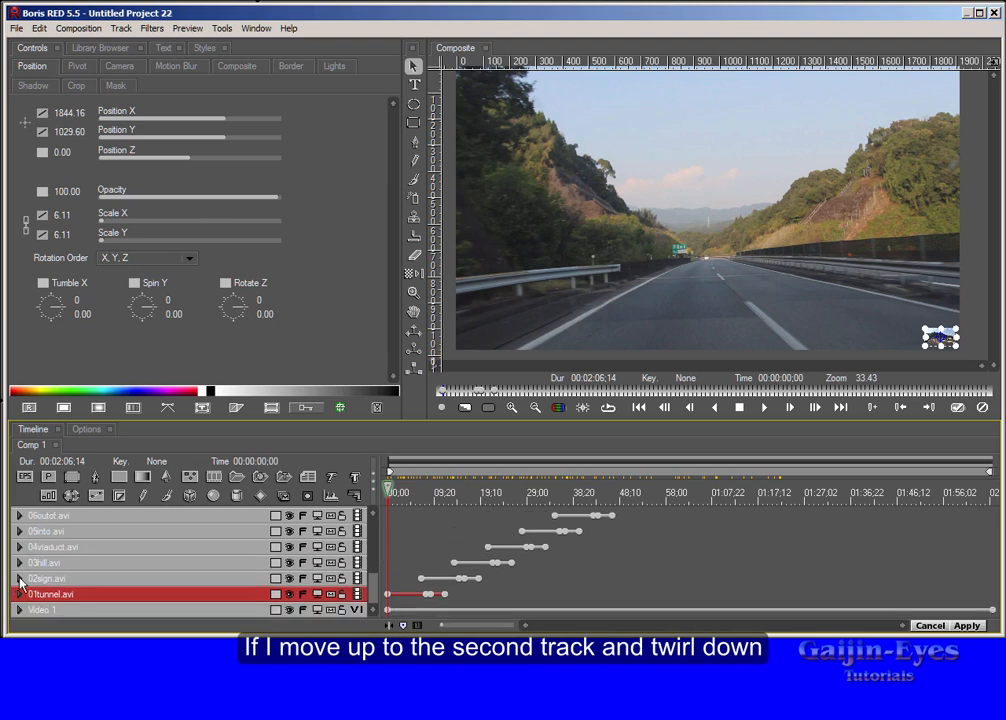
click(19, 579)
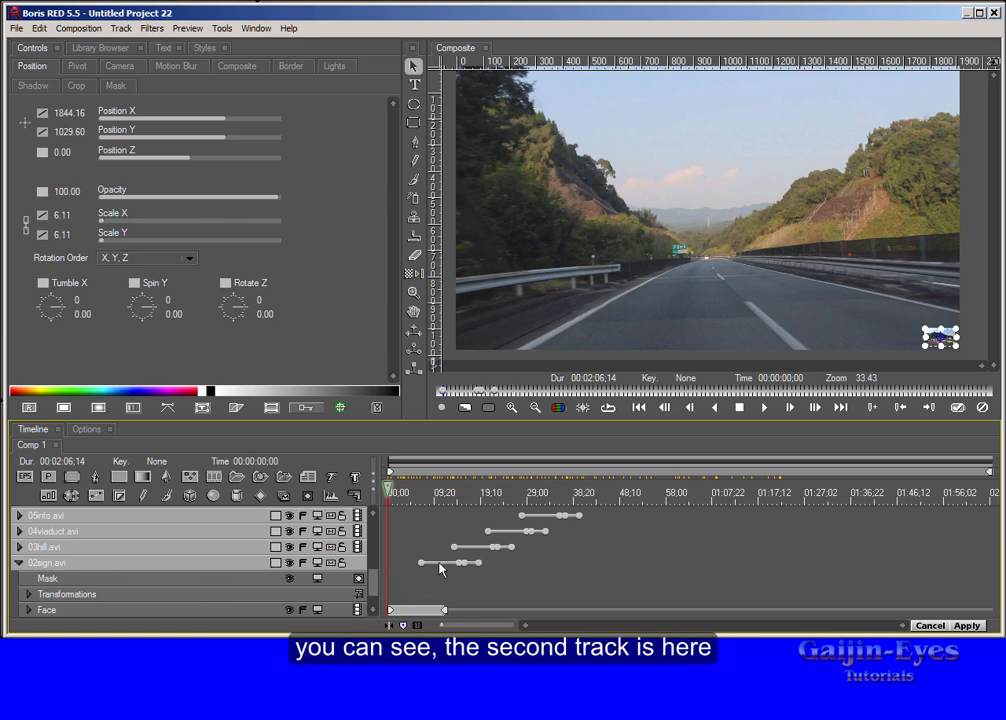
click(16, 564)
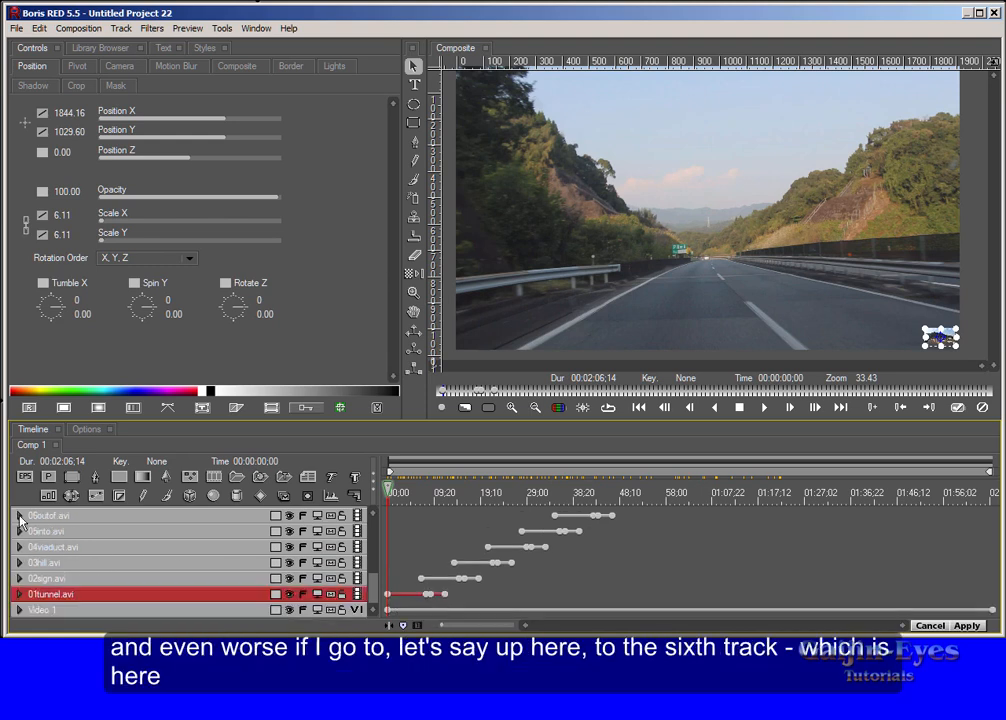
Step: Slide the face media inside the 06outof.avi track to start at 00:00:34;28, at the track's first keyframe, and scrub through the composite
click(20, 517)
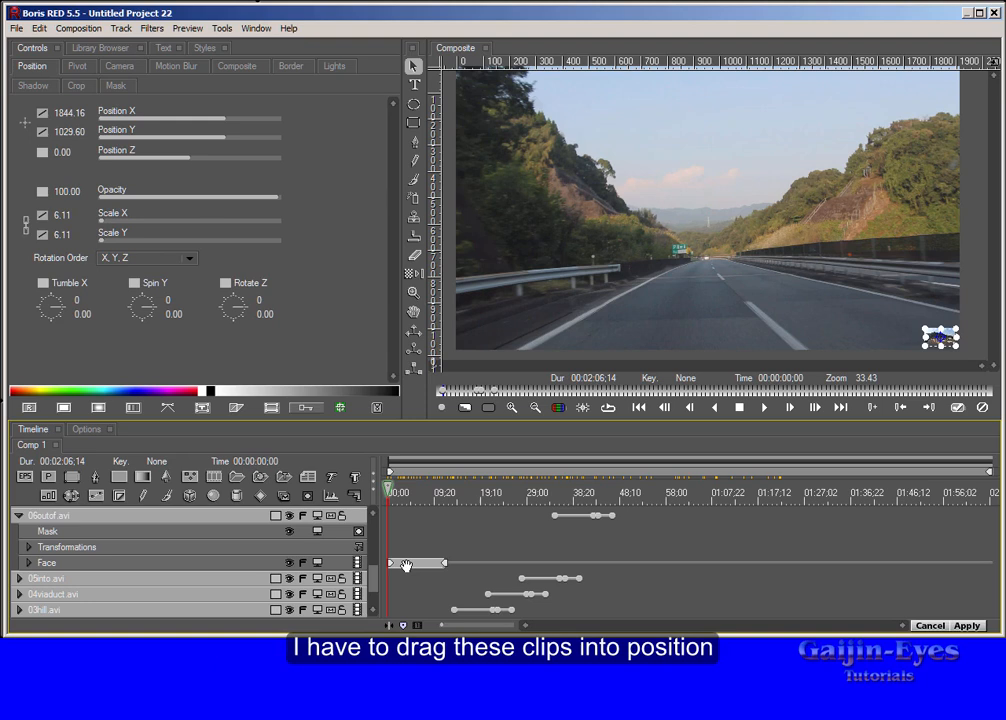
click(556, 516)
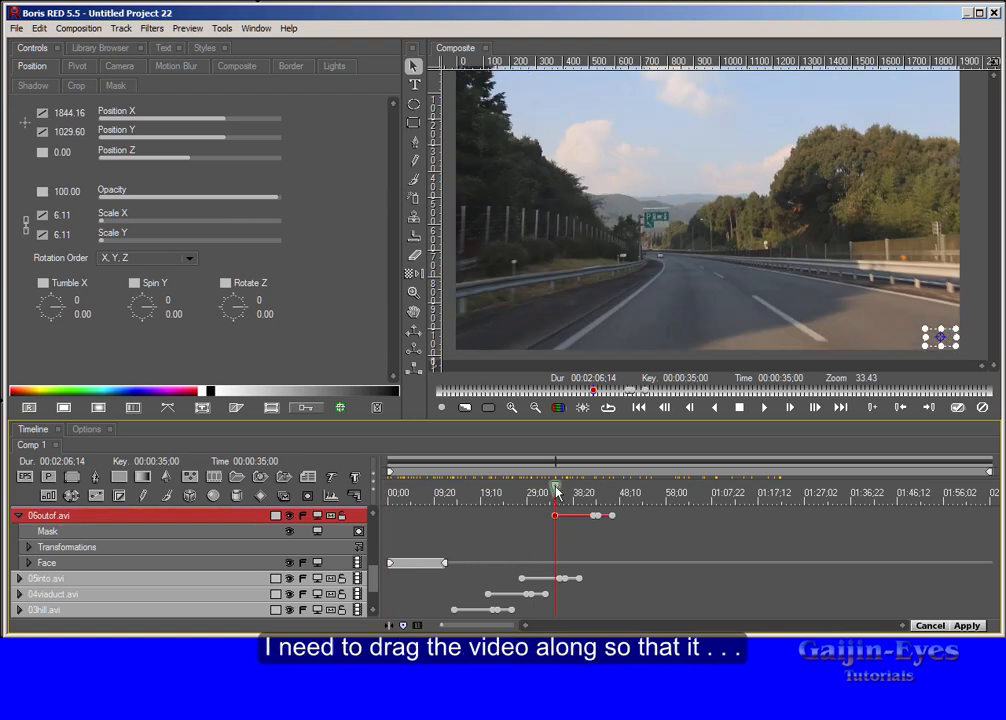
click(408, 564)
drag(408, 564, 579, 563)
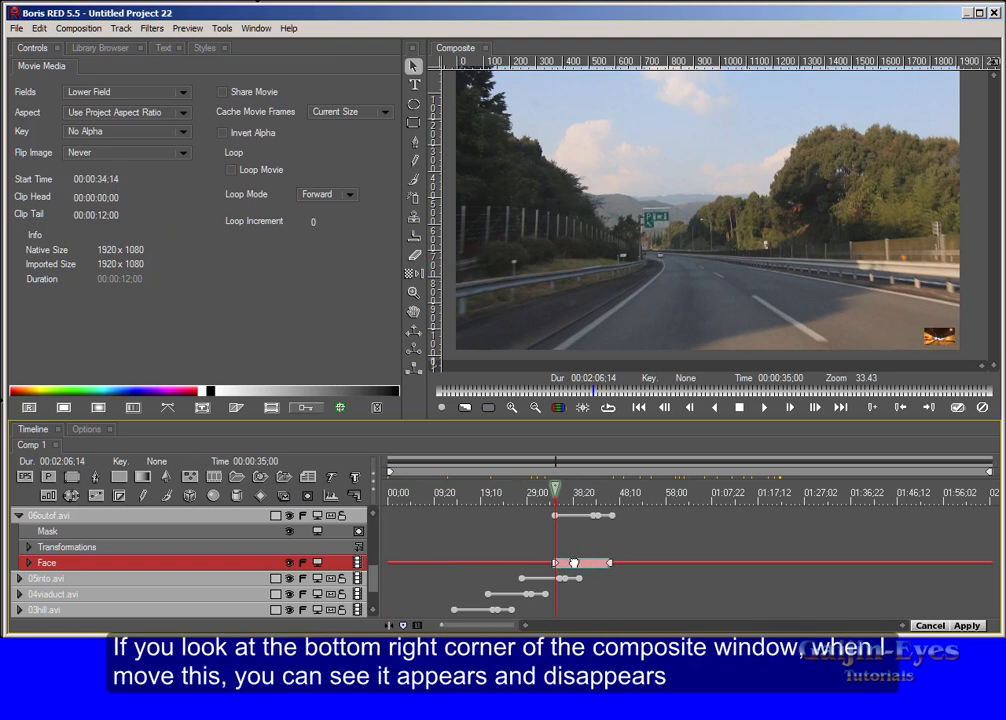
drag(574, 562, 574, 559)
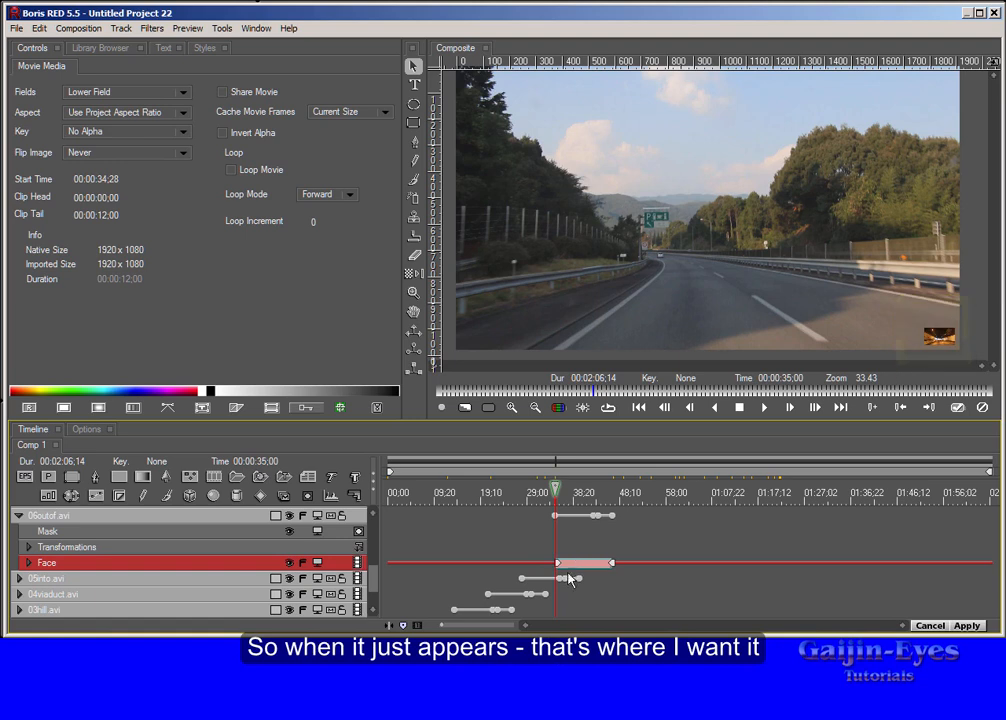
click(19, 516)
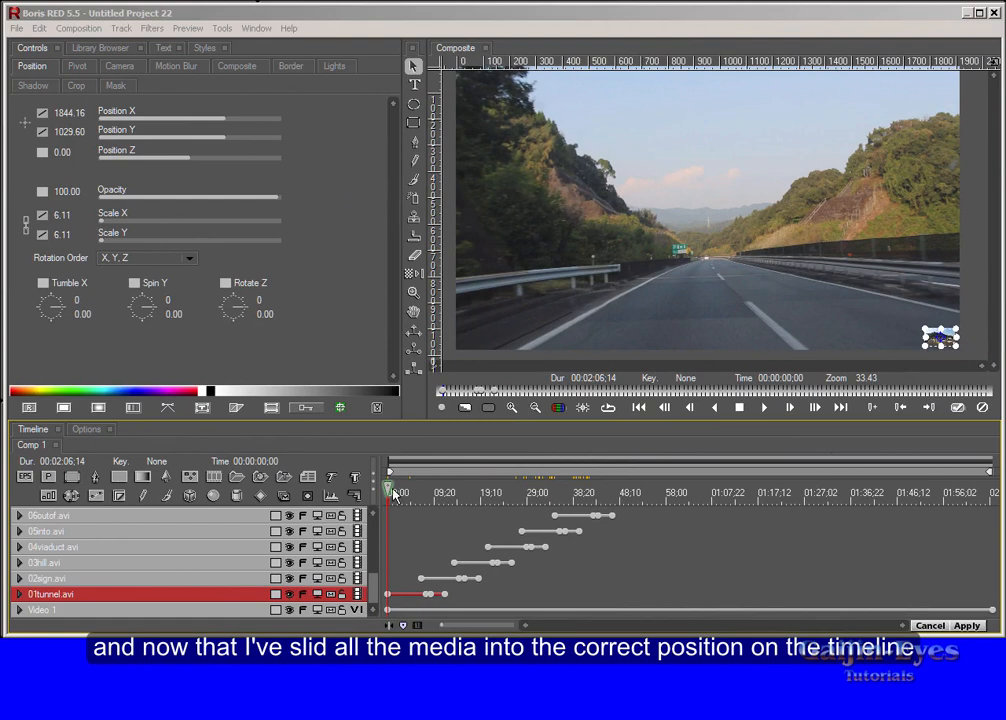
drag(389, 487, 454, 490)
drag(519, 526, 678, 560)
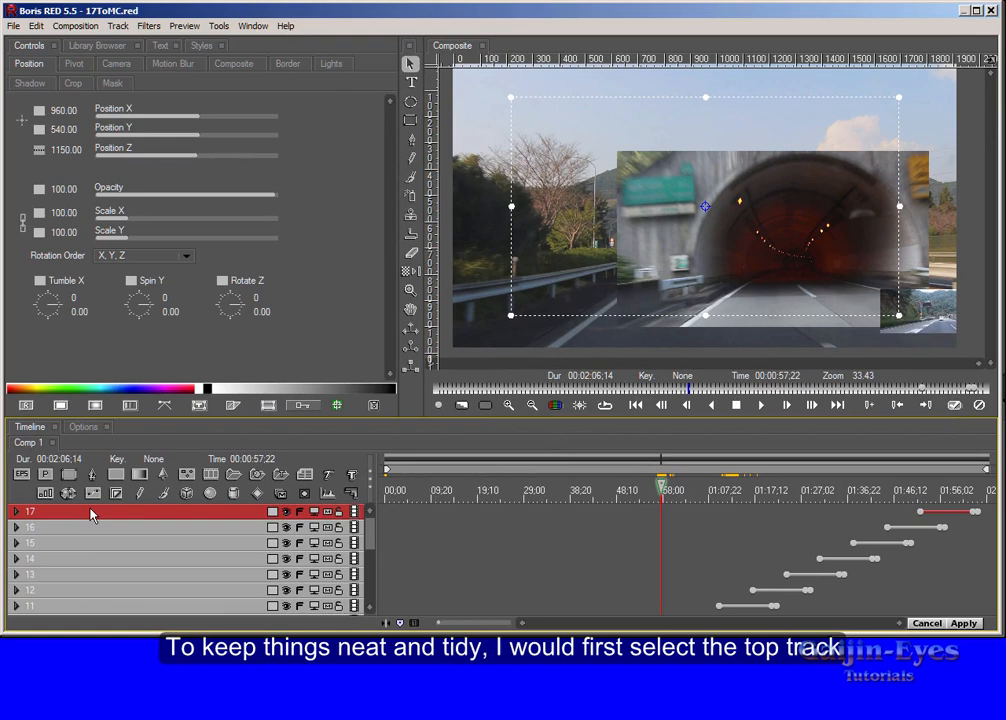
Step: Group all tracks from 17 down to Video 1 into one 3D container and collapse it
scroll(370, 550, down, 4)
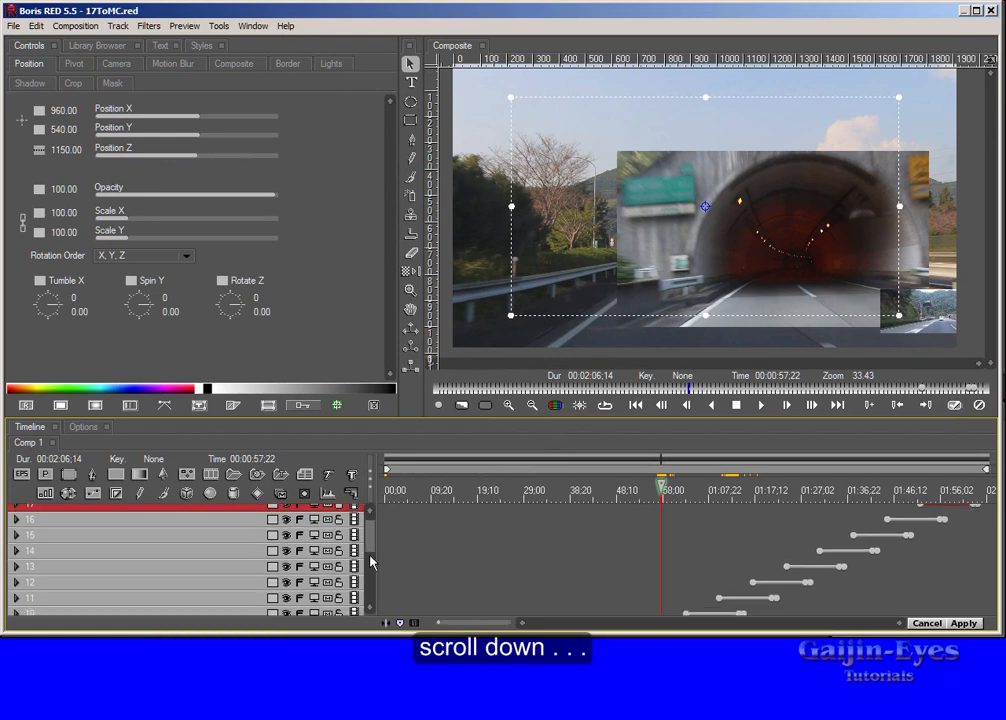
scroll(370, 580, down, 3)
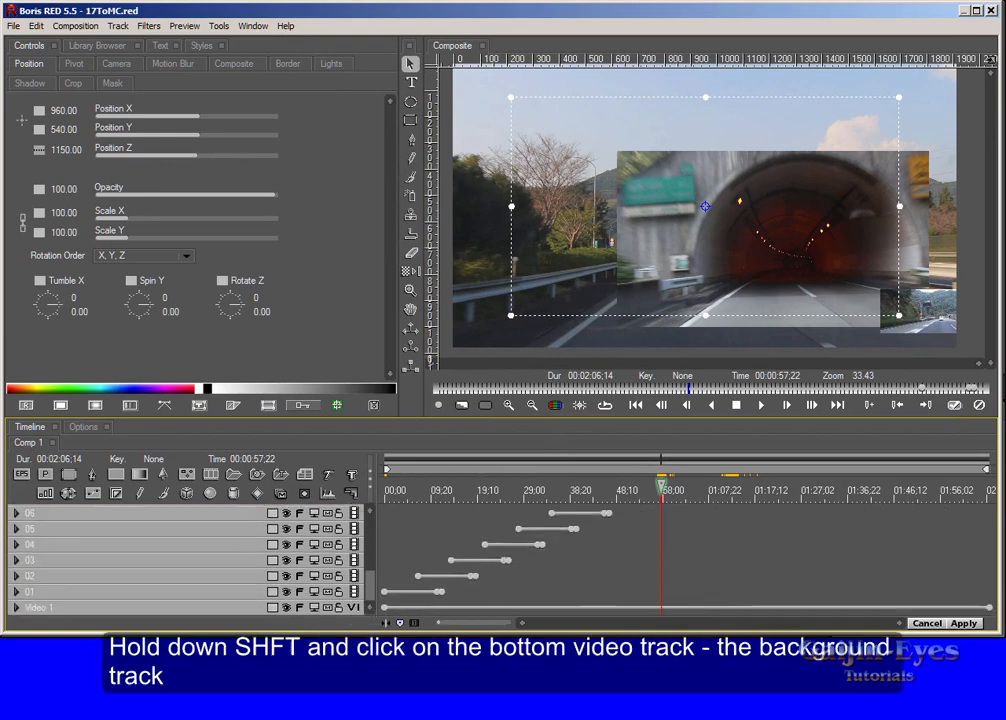
shift+click(82, 607)
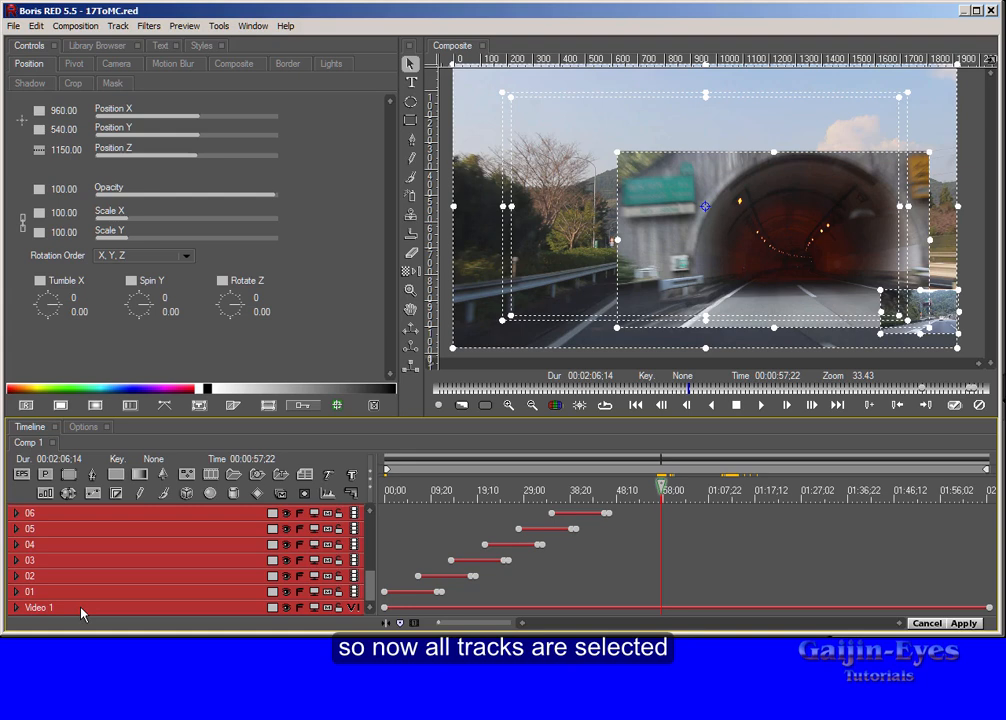
click(234, 477)
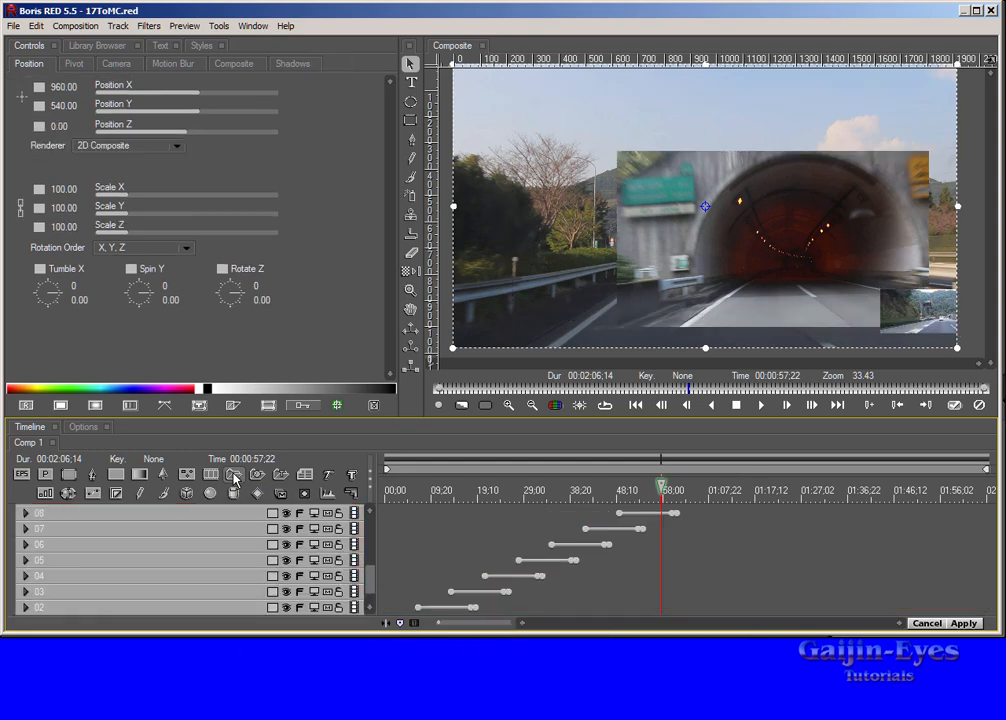
drag(369, 568, 368, 518)
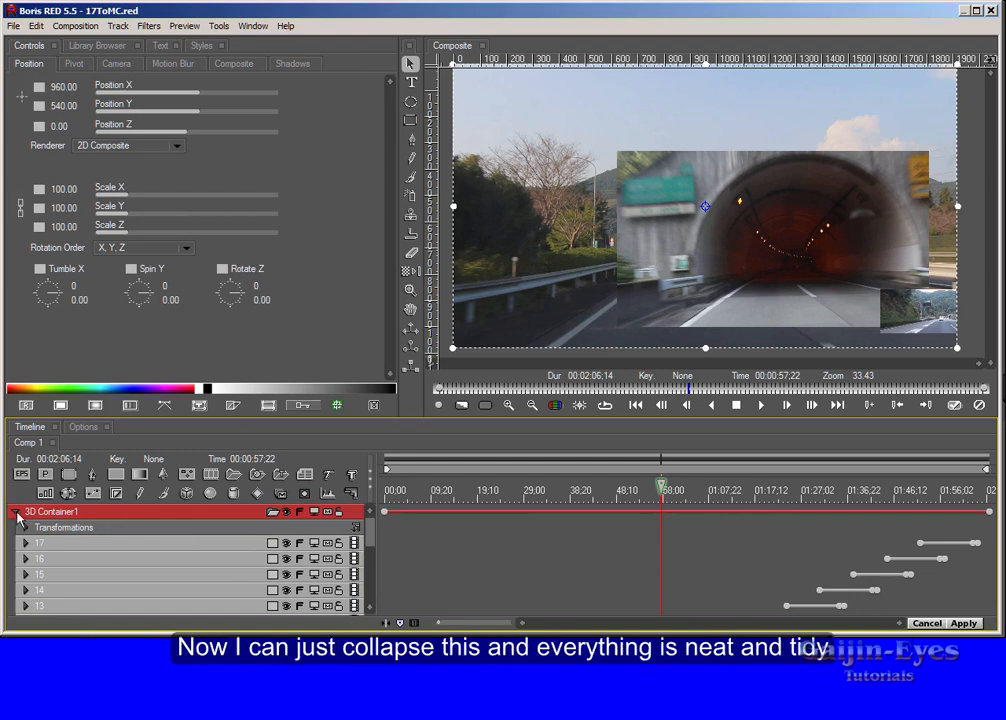
click(16, 513)
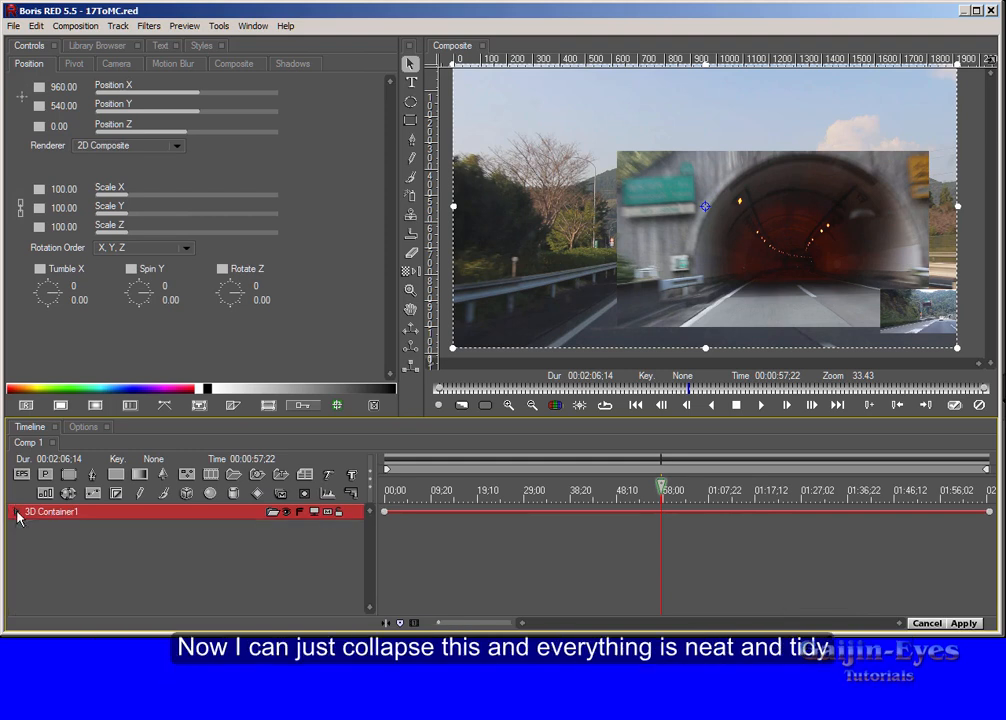
Step: Add a track above the 3D container with the still image kyushu highway.png and place the map on the frame's left side
click(95, 567)
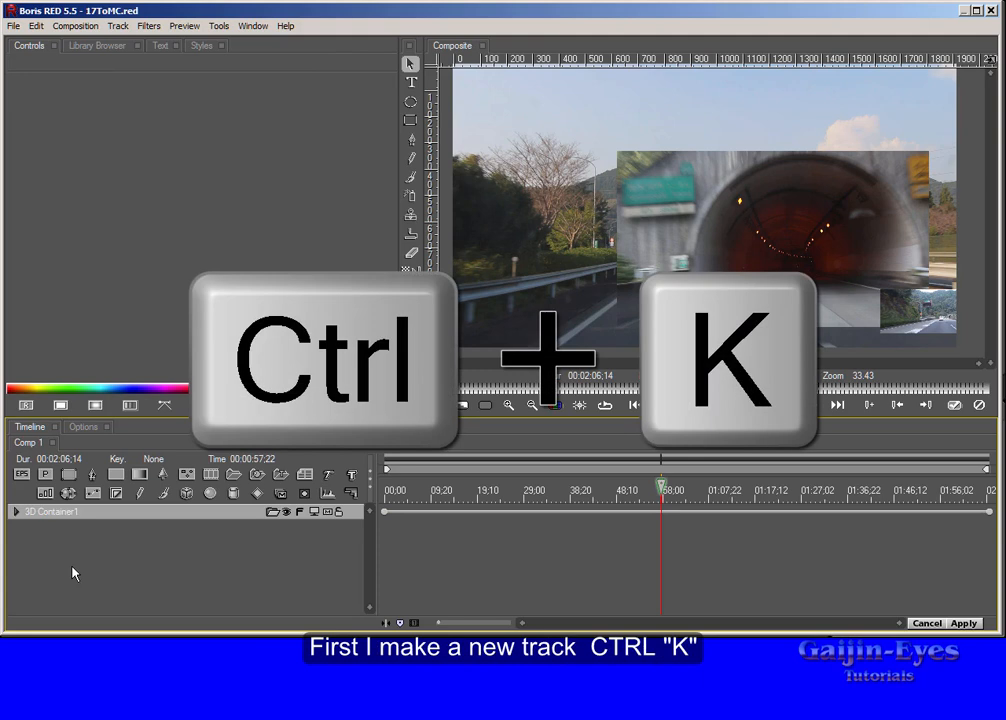
key(ctrl+k)
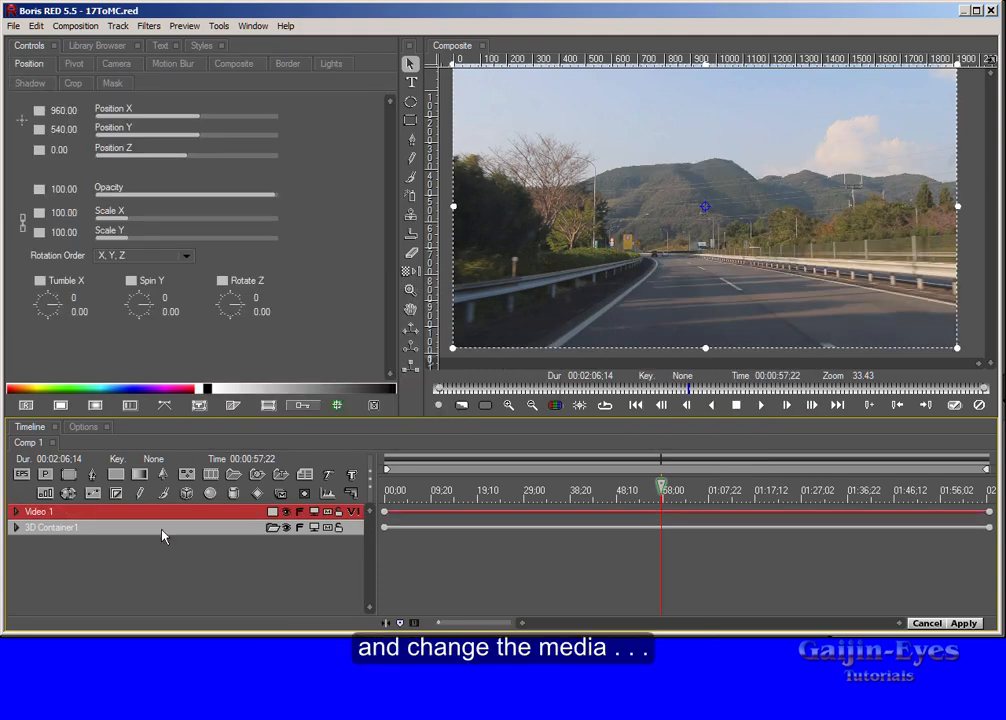
click(353, 512)
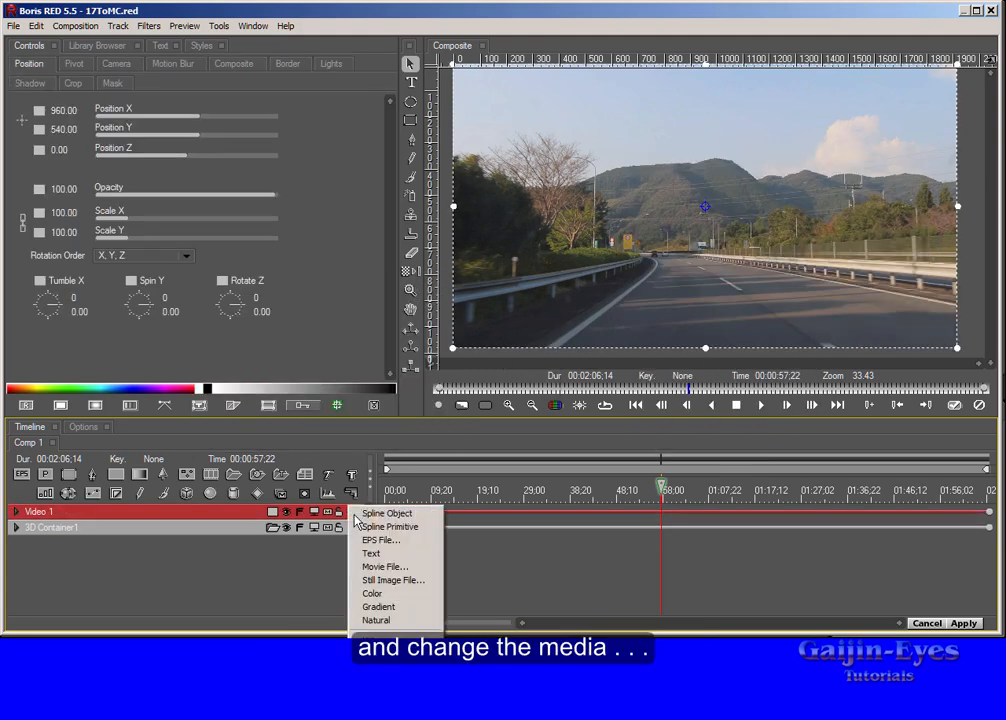
click(395, 581)
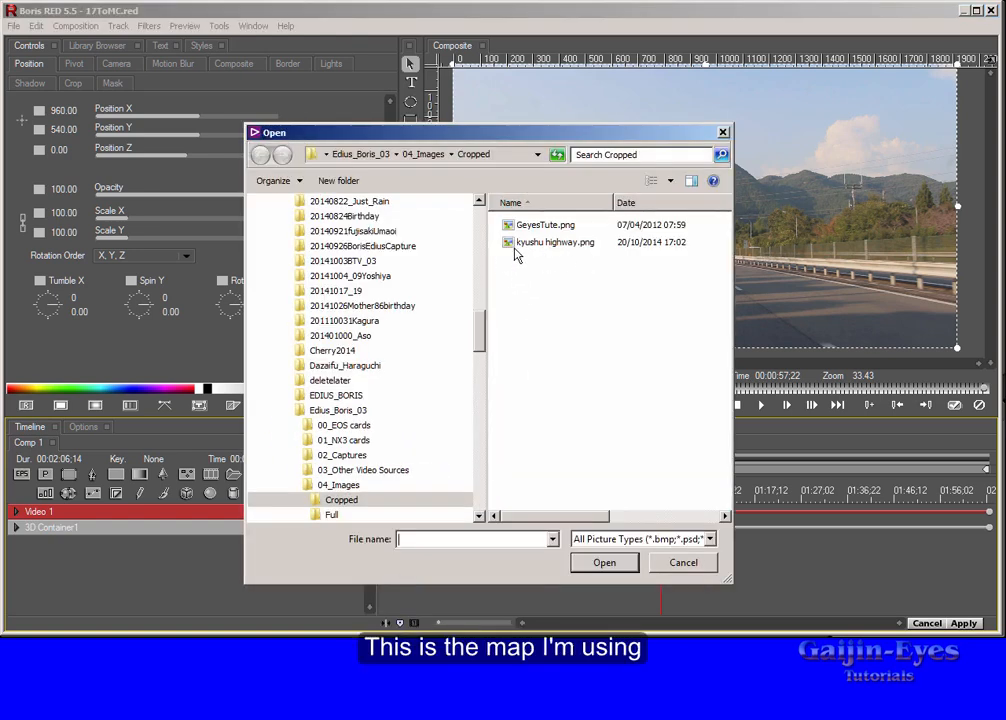
double_click(515, 244)
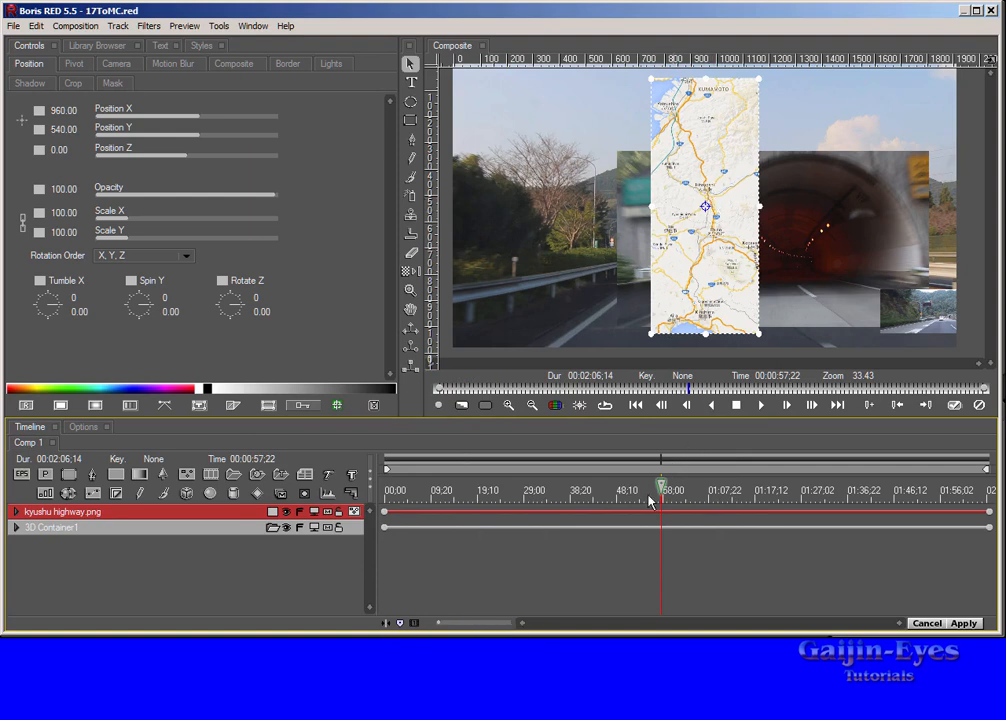
drag(648, 497, 322, 510)
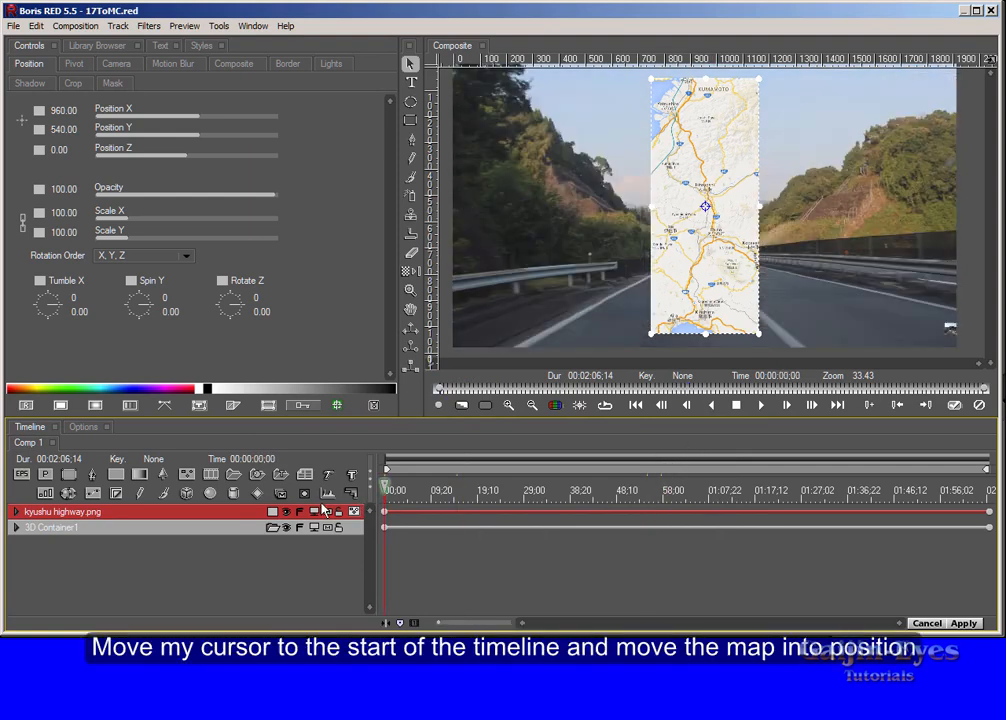
drag(710, 232, 529, 232)
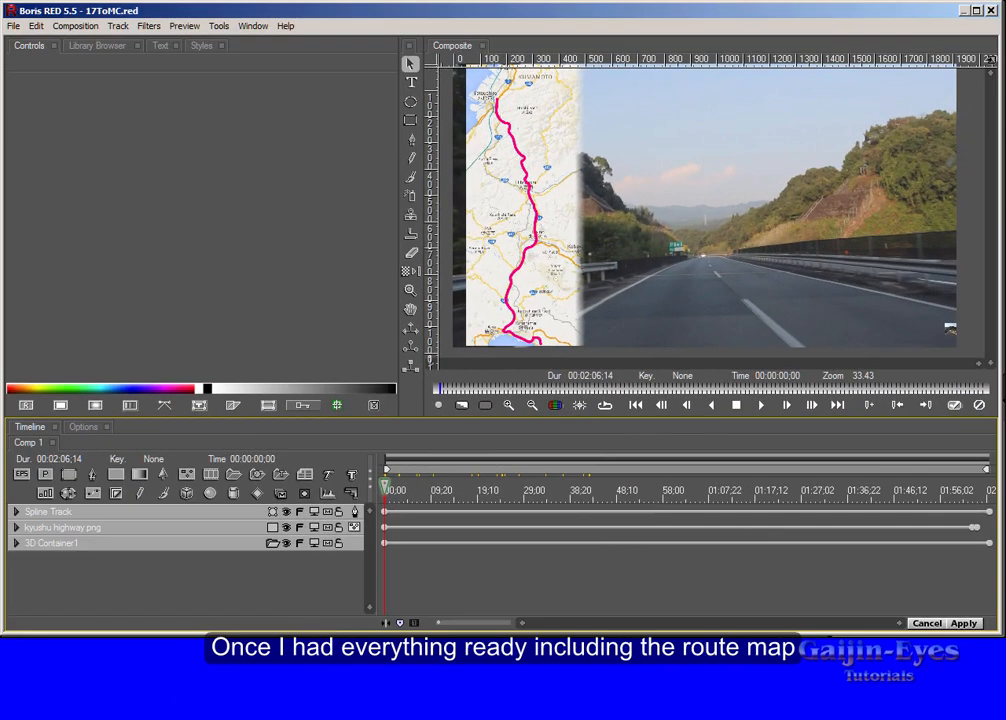
Step: Scrub through the composite with the route map and save a project copy to the library as 17ToMC.red
click(454, 491)
drag(487, 500, 617, 516)
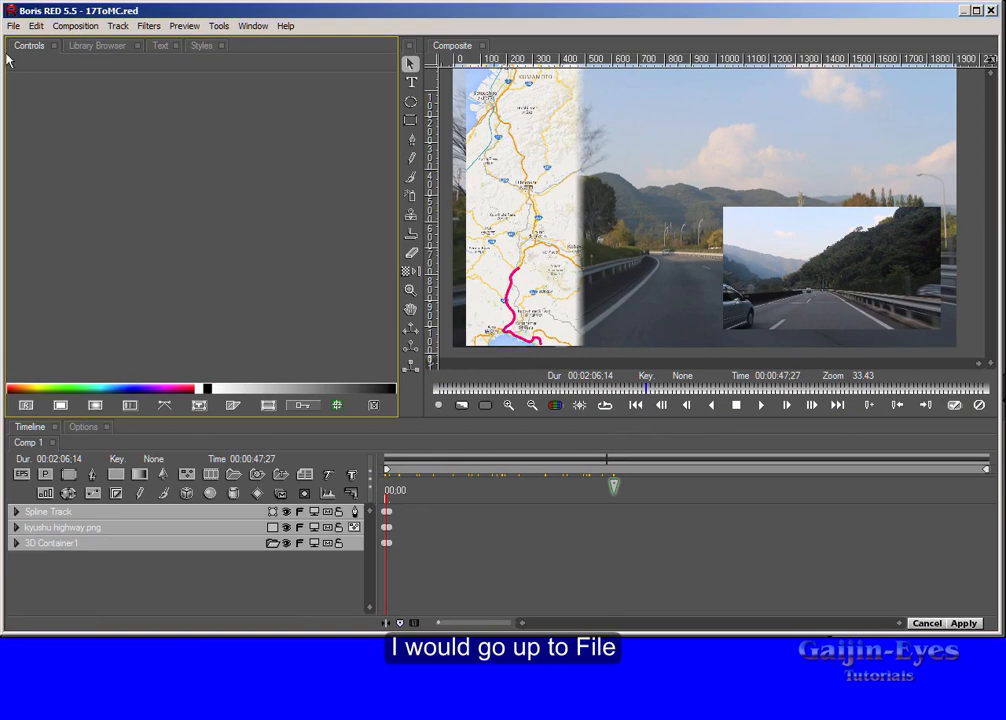
click(13, 26)
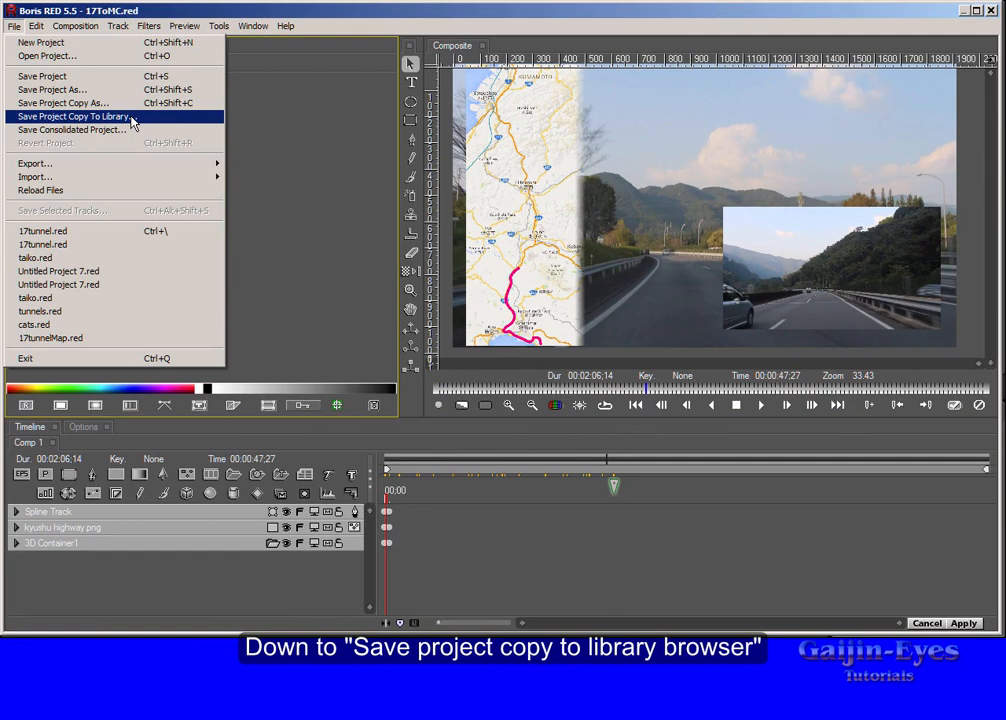
click(100, 117)
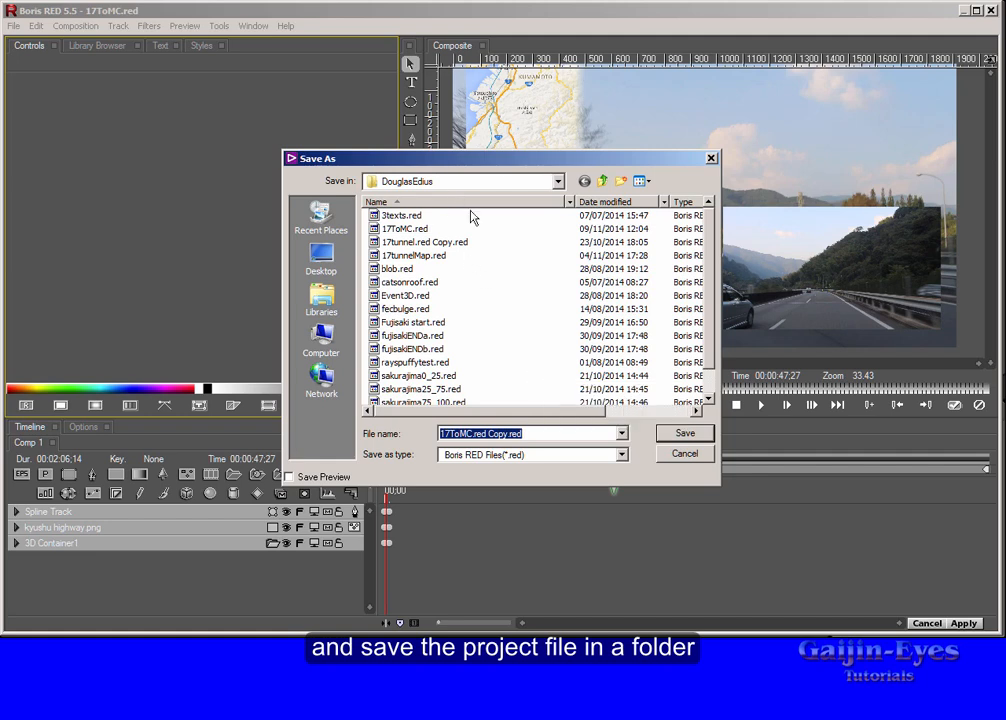
click(405, 228)
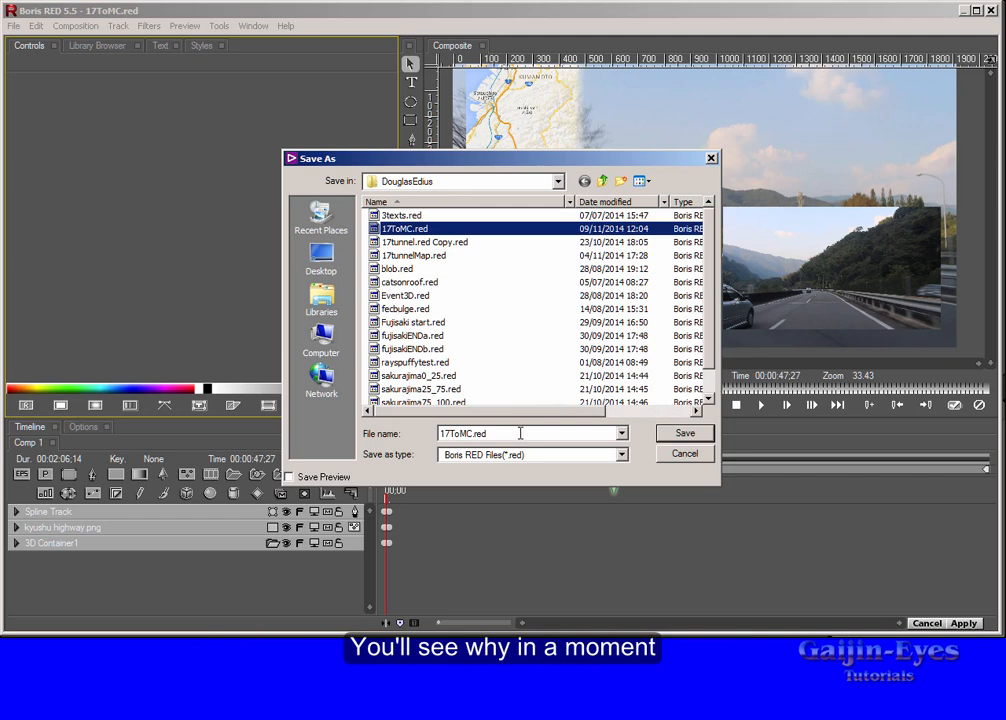
key(Return)
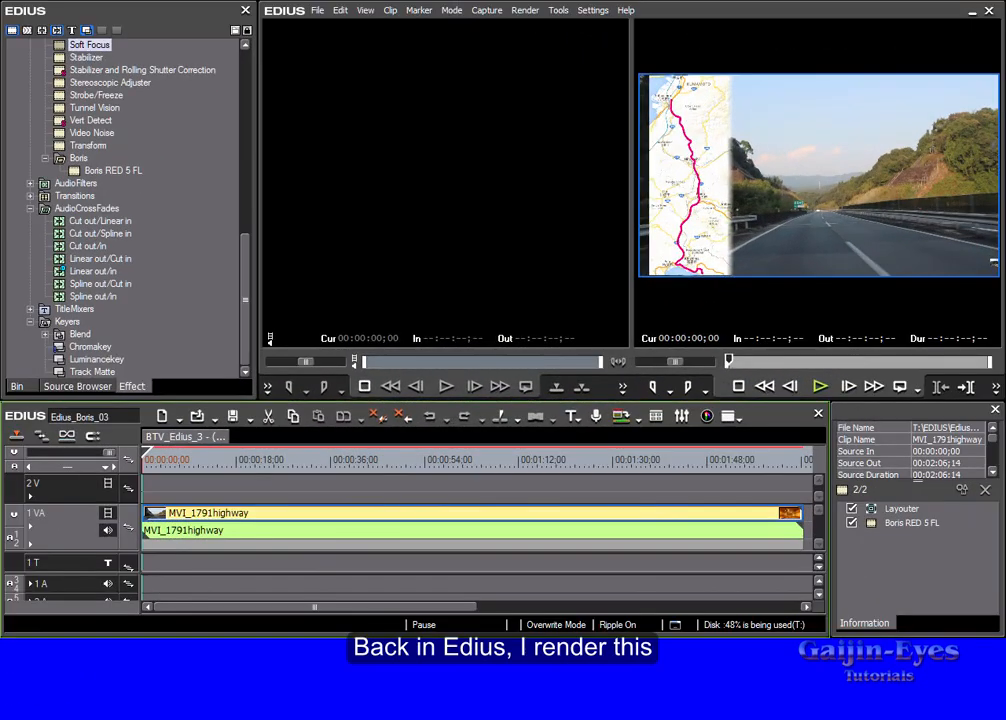
Step: In EDIUS, render the MVI_1791highway clip with its Boris RED filter and play back the result
key(shift+g)
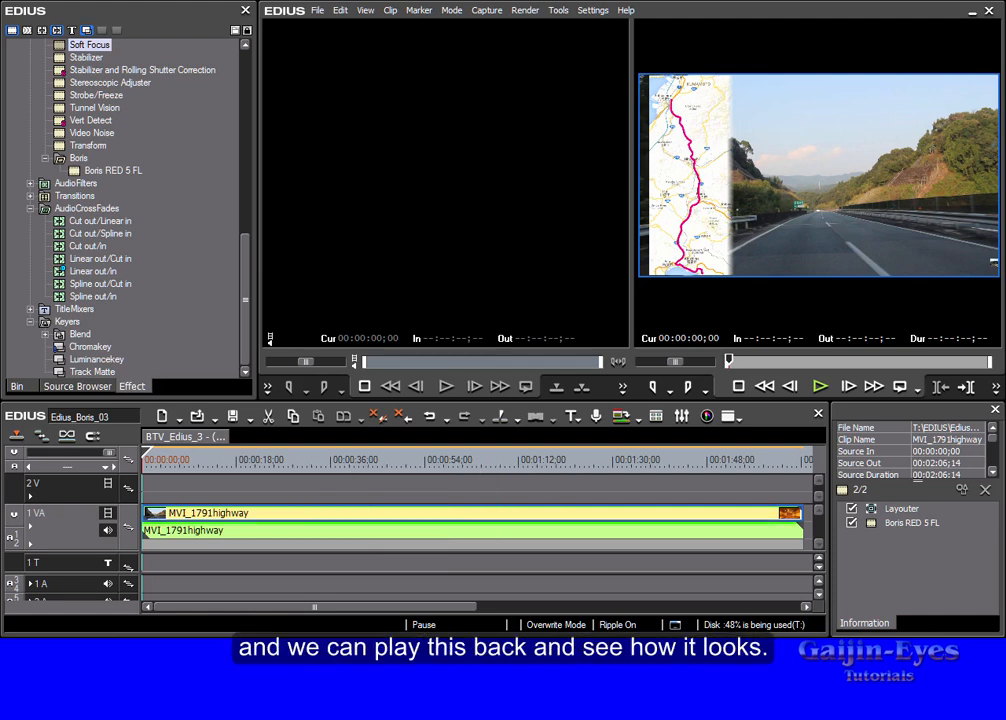
key(space)
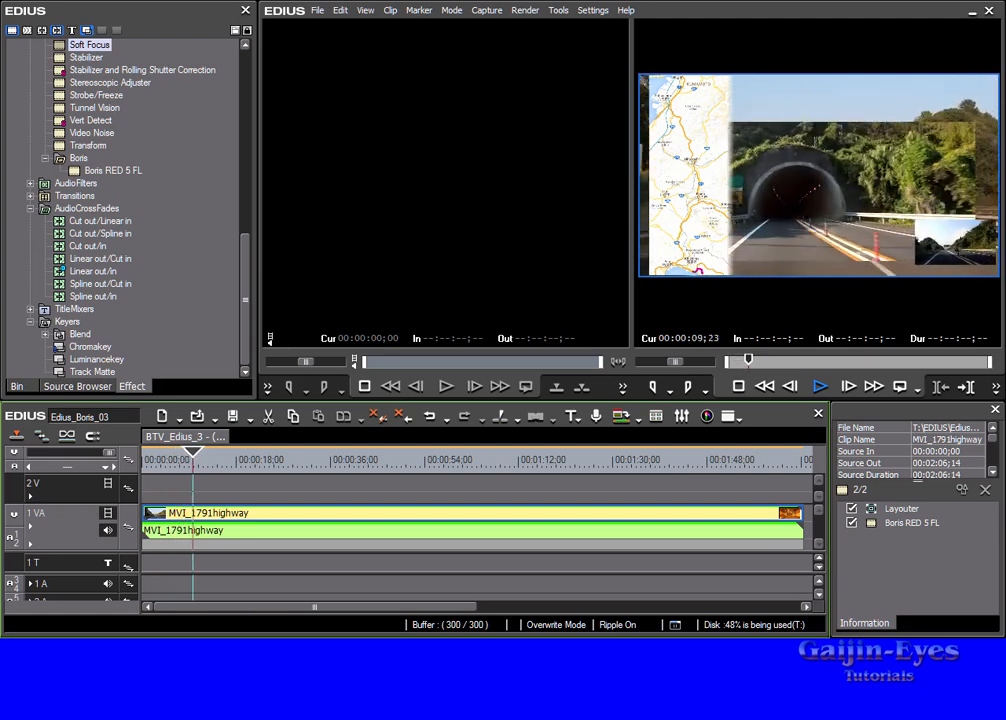
key(space)
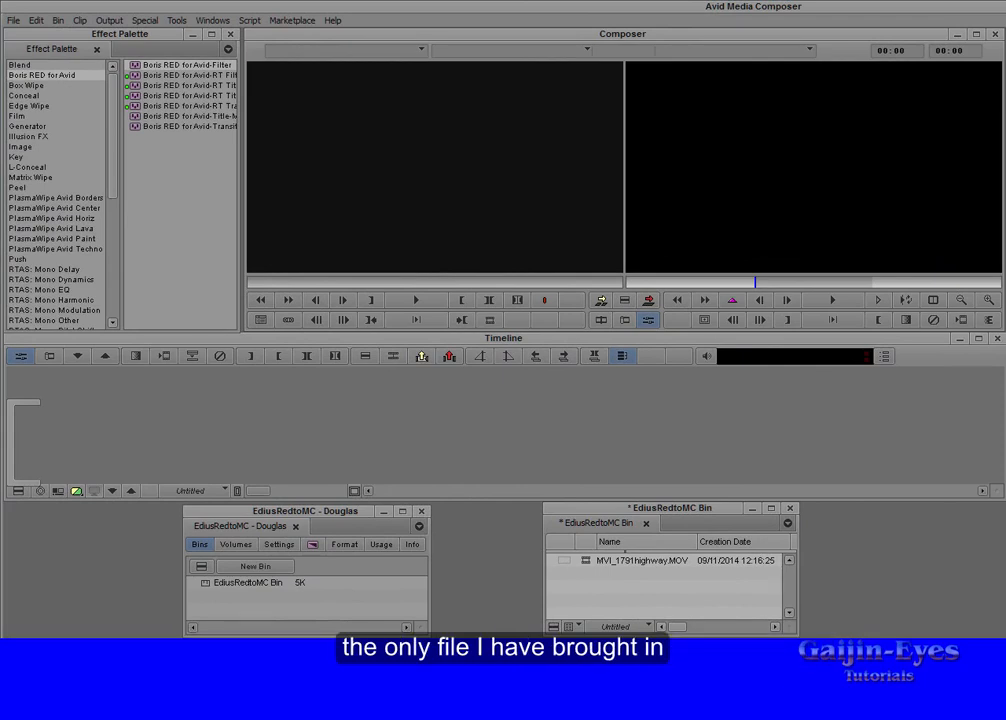
Step: In Avid Media Composer, put MVI_1791highway.MOV into a new sequence and apply Boris RED for Avid-Filter to its video
double_click(588, 562)
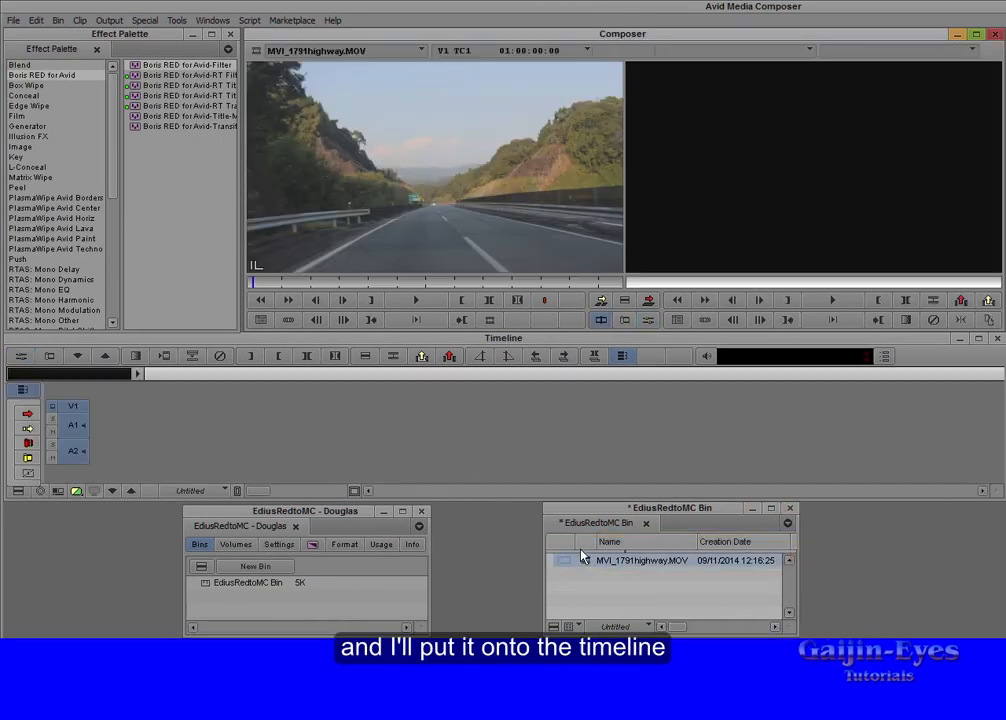
drag(581, 556, 460, 422)
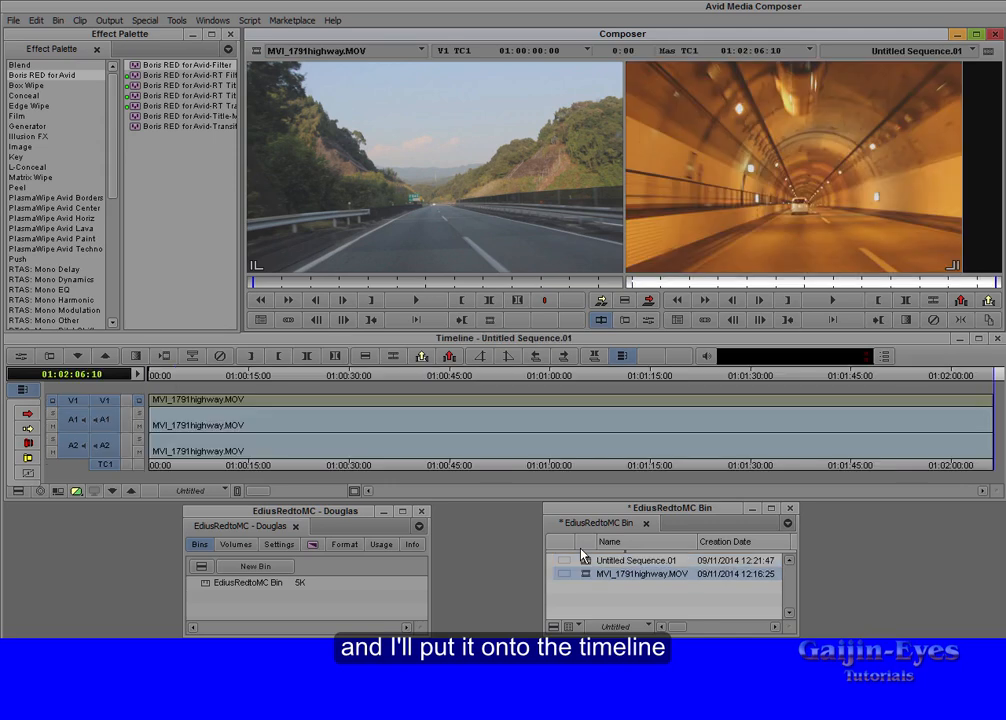
drag(142, 70, 36, 487)
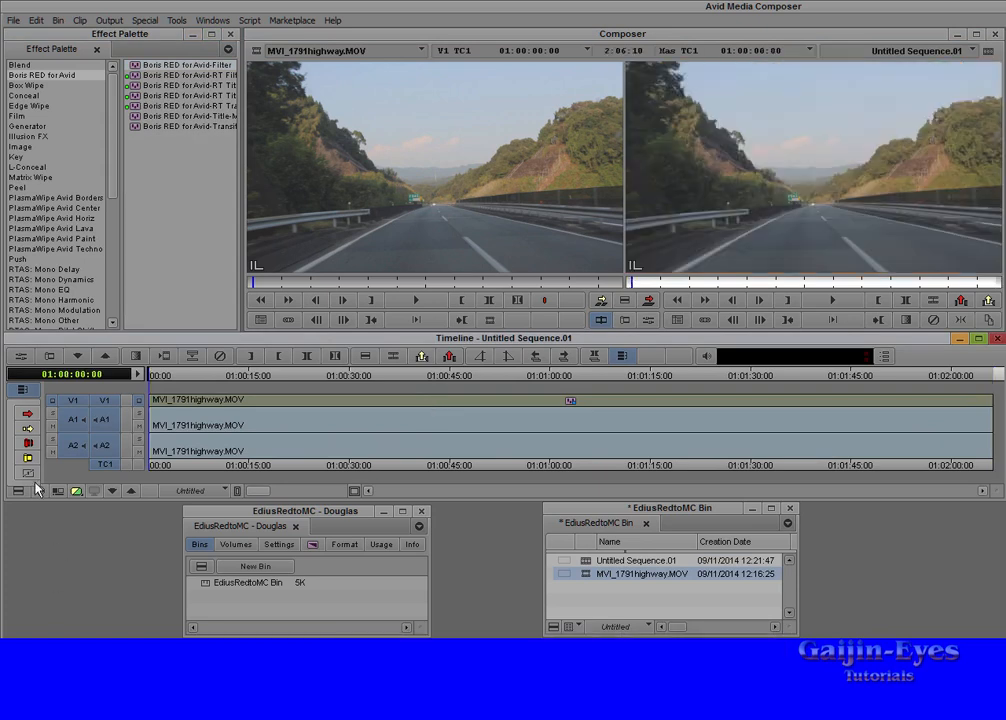
Step: Launch the Boris RED interface from the highway clip's filter effect and delete both default video tracks, Video 1 and Video 2
click(20, 359)
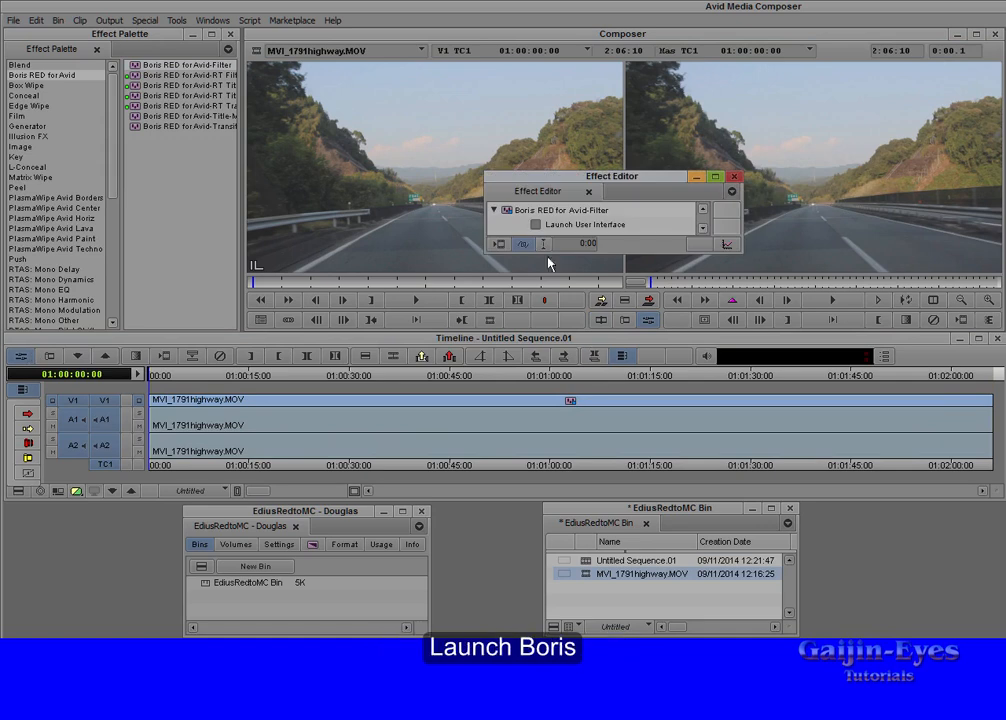
click(536, 225)
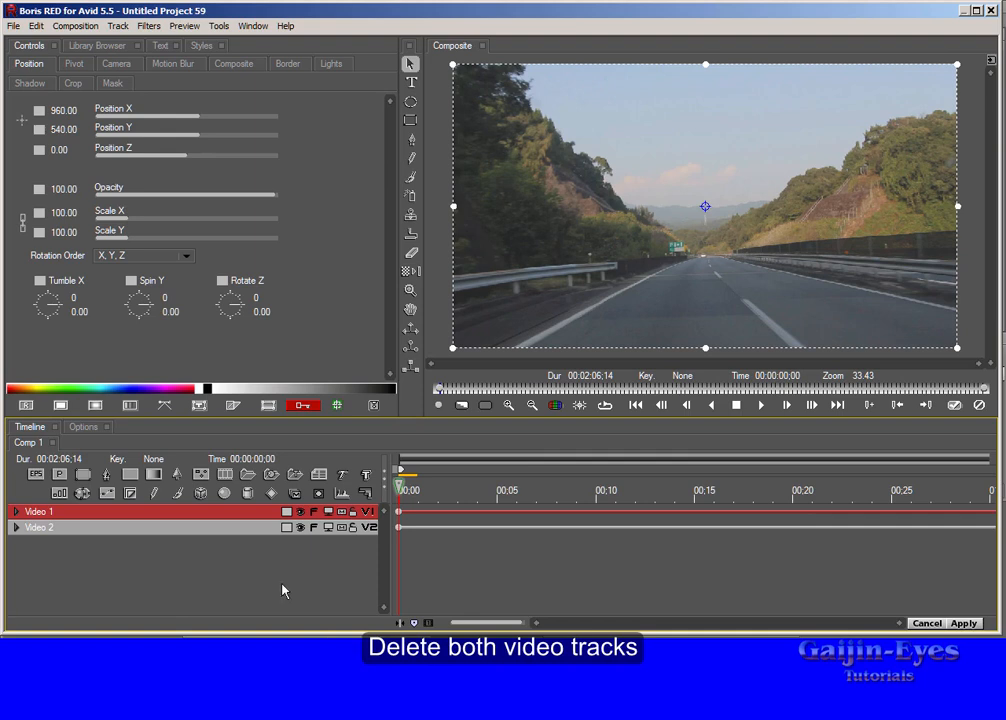
shift+click(249, 539)
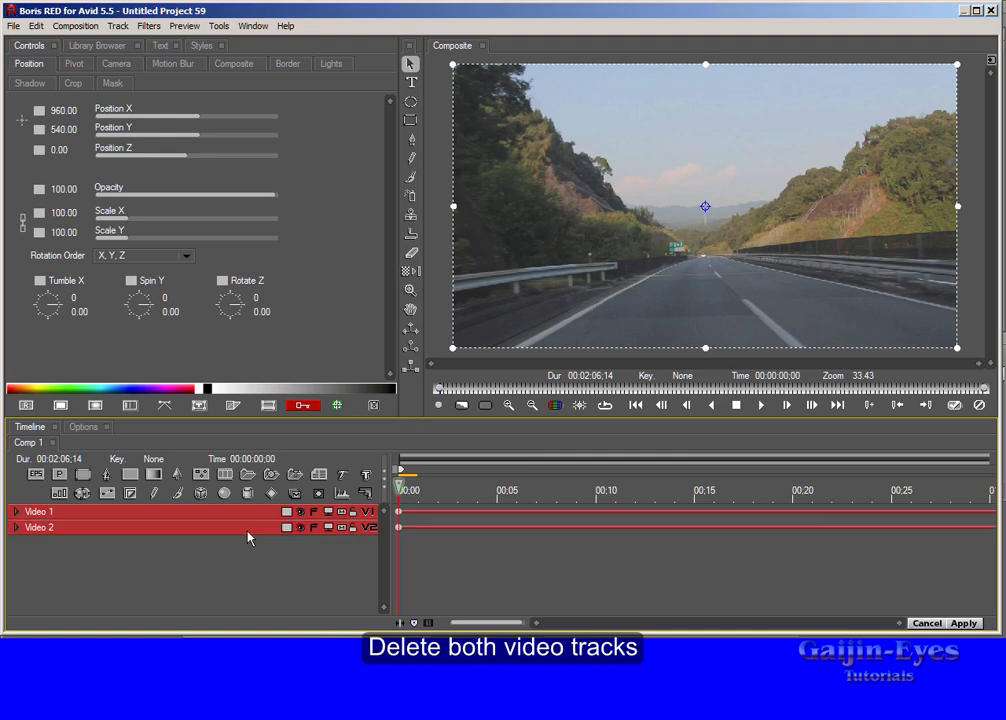
key(Delete)
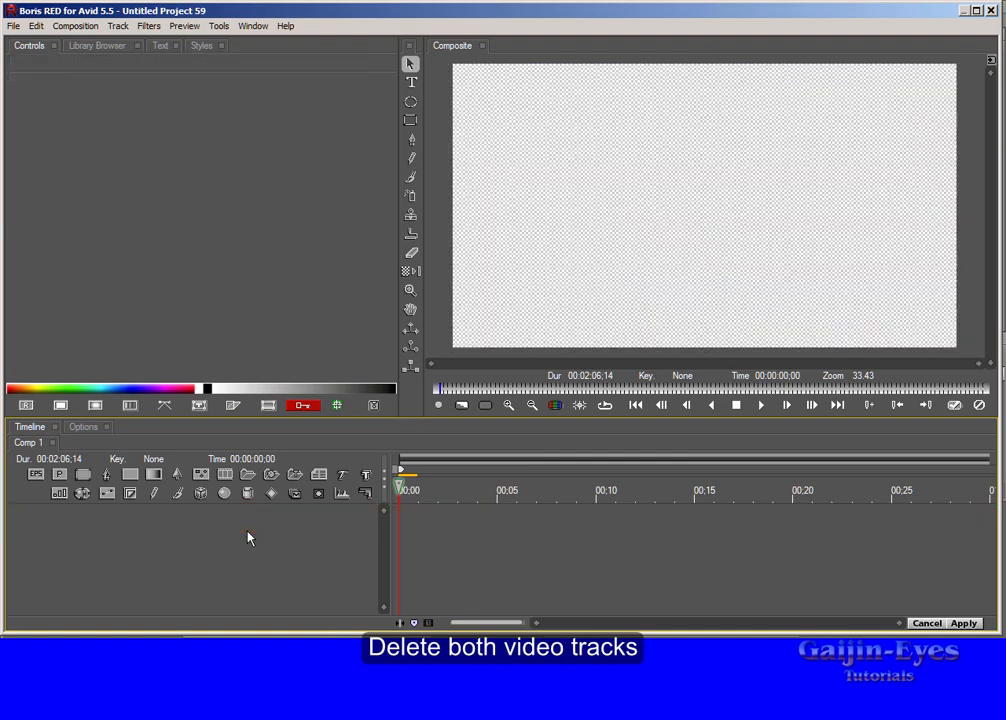
Step: Load the saved project 17ToMC.red from the library and scrub through its composite to about 49 seconds
click(100, 46)
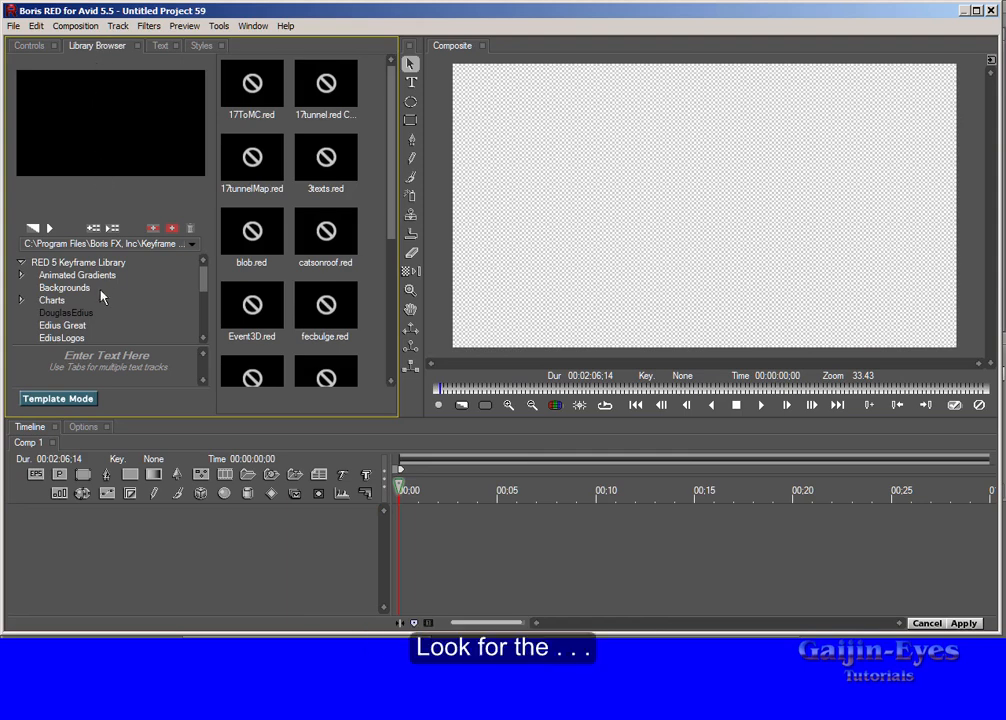
double_click(262, 95)
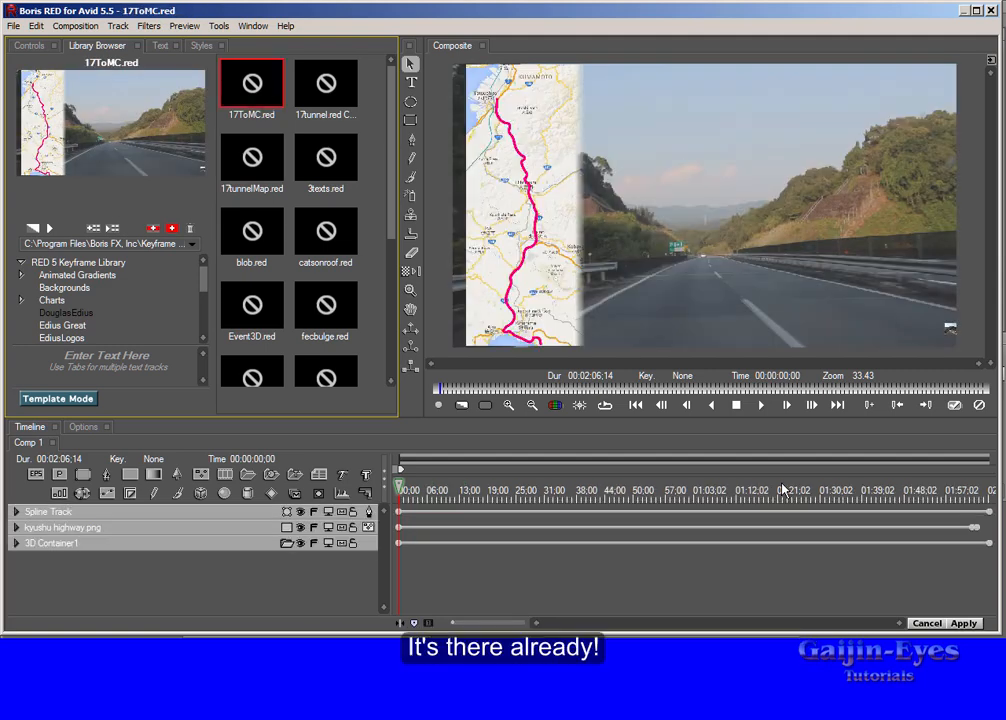
click(400, 492)
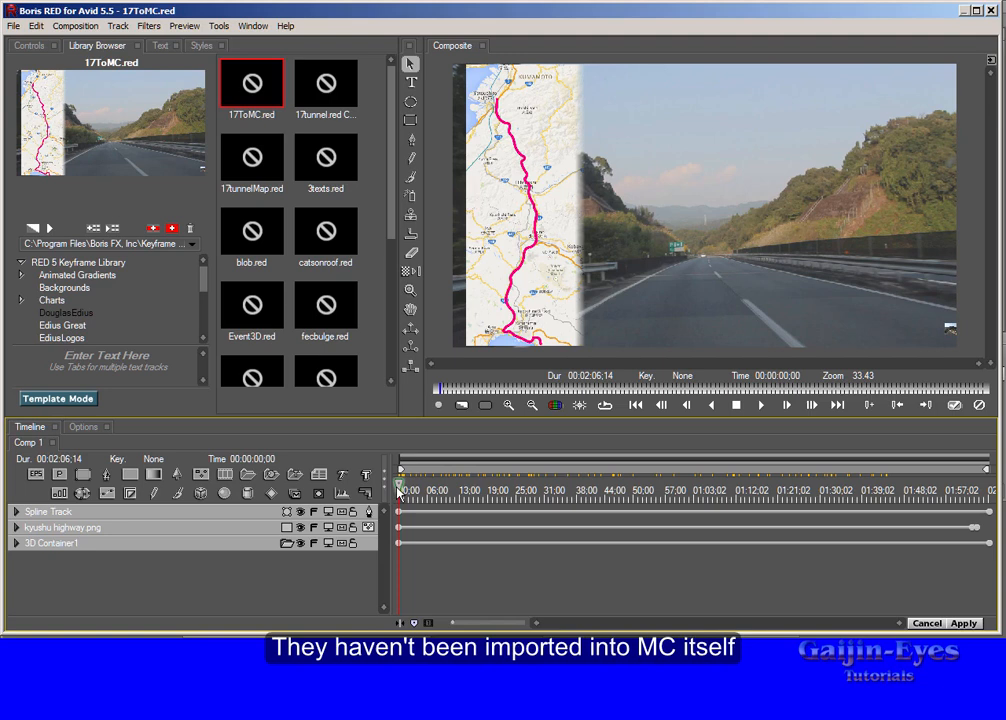
drag(401, 494, 638, 541)
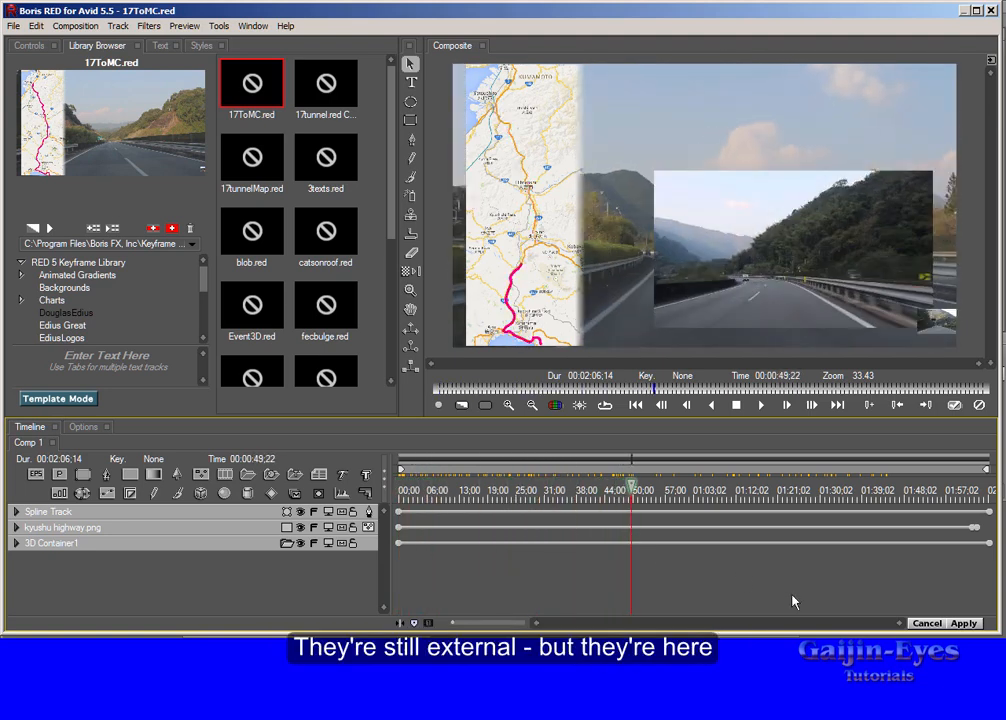
Step: Apply the Boris RED composite to the highway clip and check its start in the sequence monitor
click(949, 621)
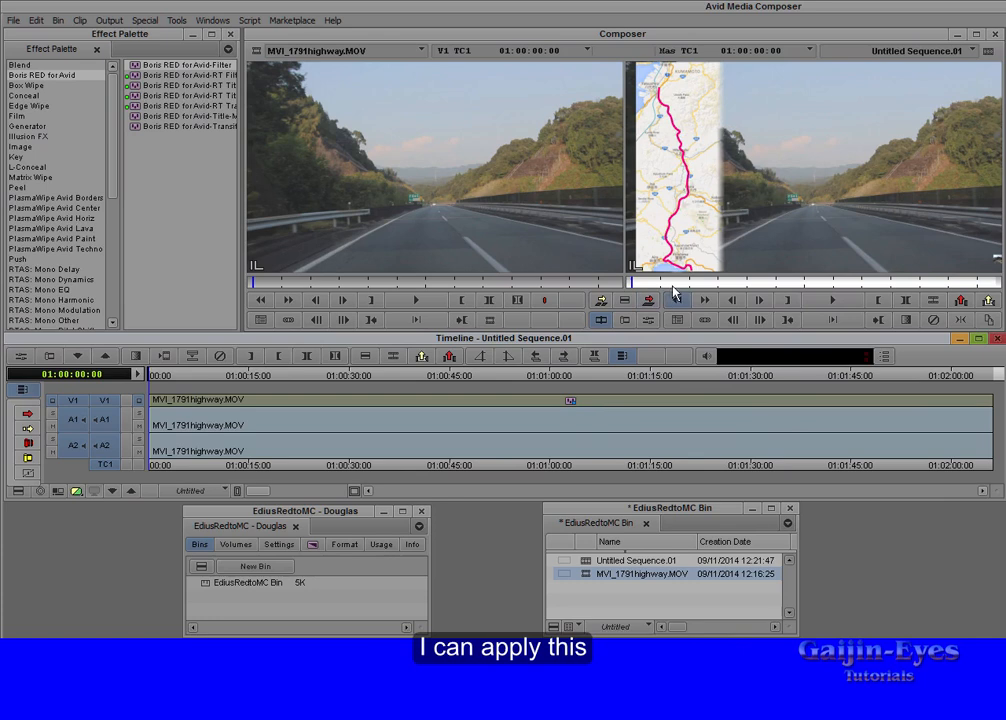
click(629, 285)
mouse_move(629, 285)
mouse_down()
mouse_move(800, 296)
mouse_move(832, 318)
mouse_move(937, 332)
mouse_move(615, 340)
mouse_up()
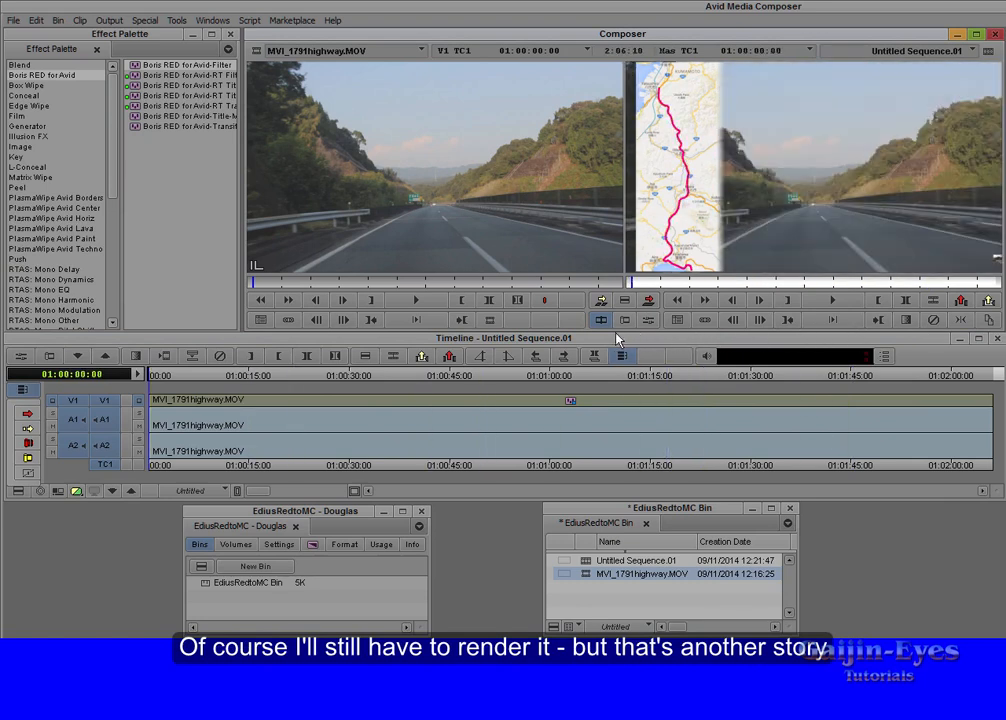